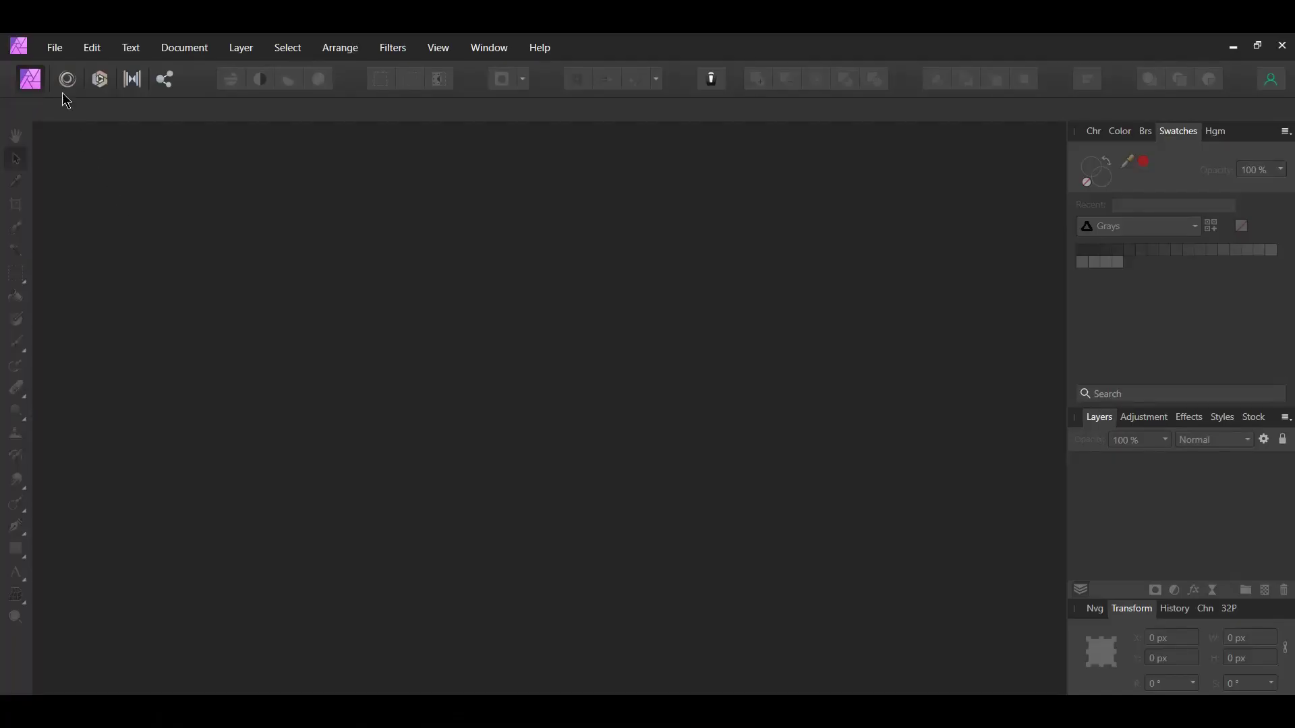
# Open the black-and-white rose photo from disk.
pyautogui.click(52, 47)
pyautogui.click(81, 219)
pyautogui.click(514, 174)
pyautogui.click(821, 409)
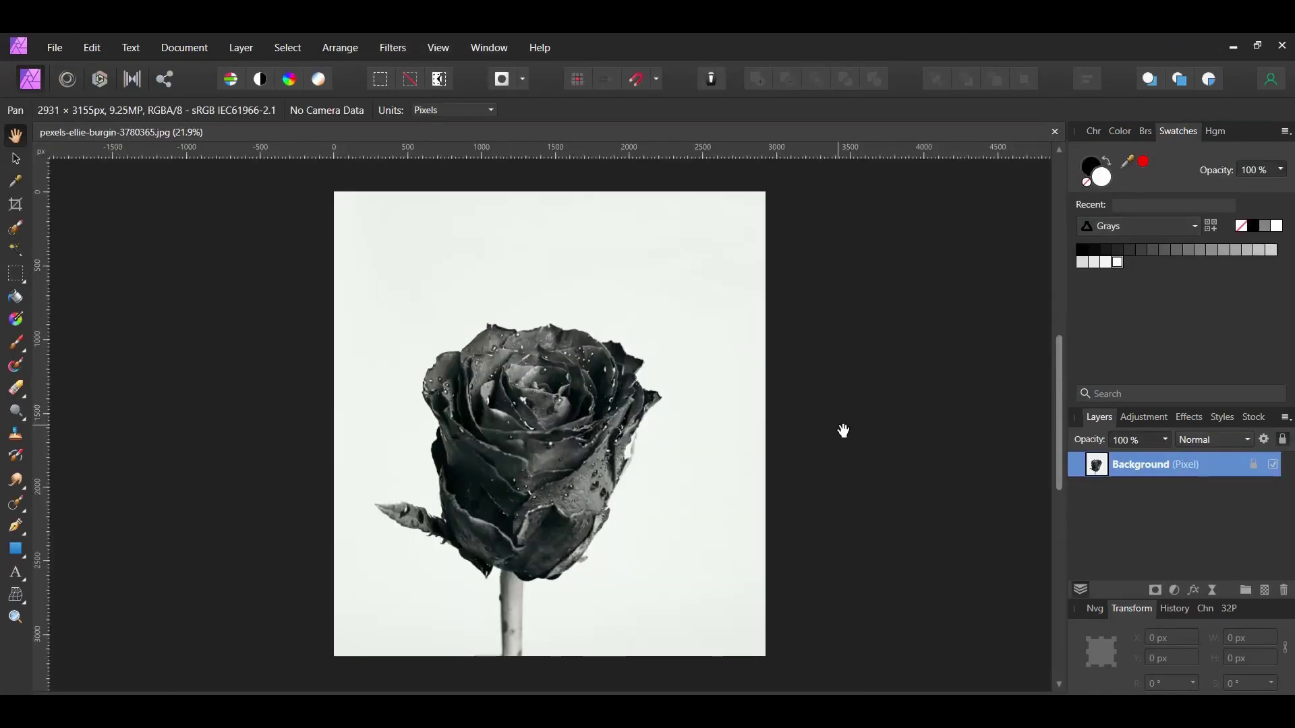
# Add a new pixel layer above the photo and name it Background.
pyautogui.press('v')
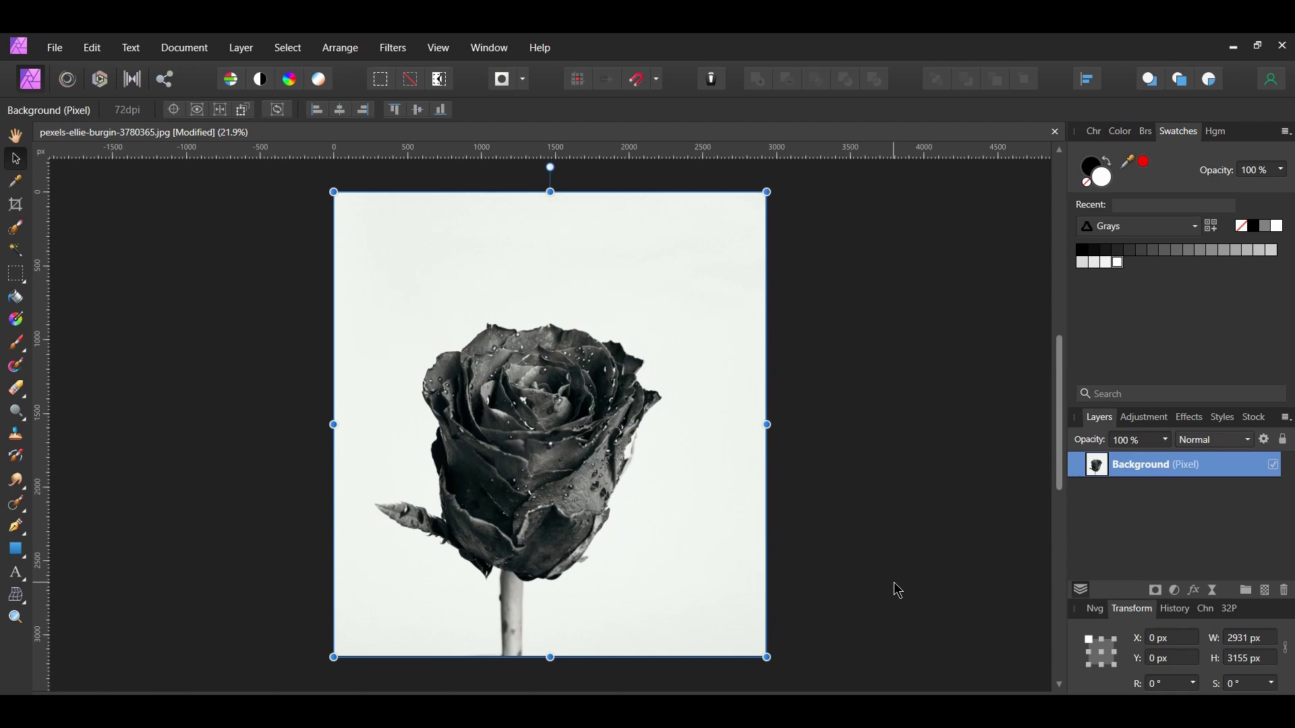
pyautogui.click(1268, 592)
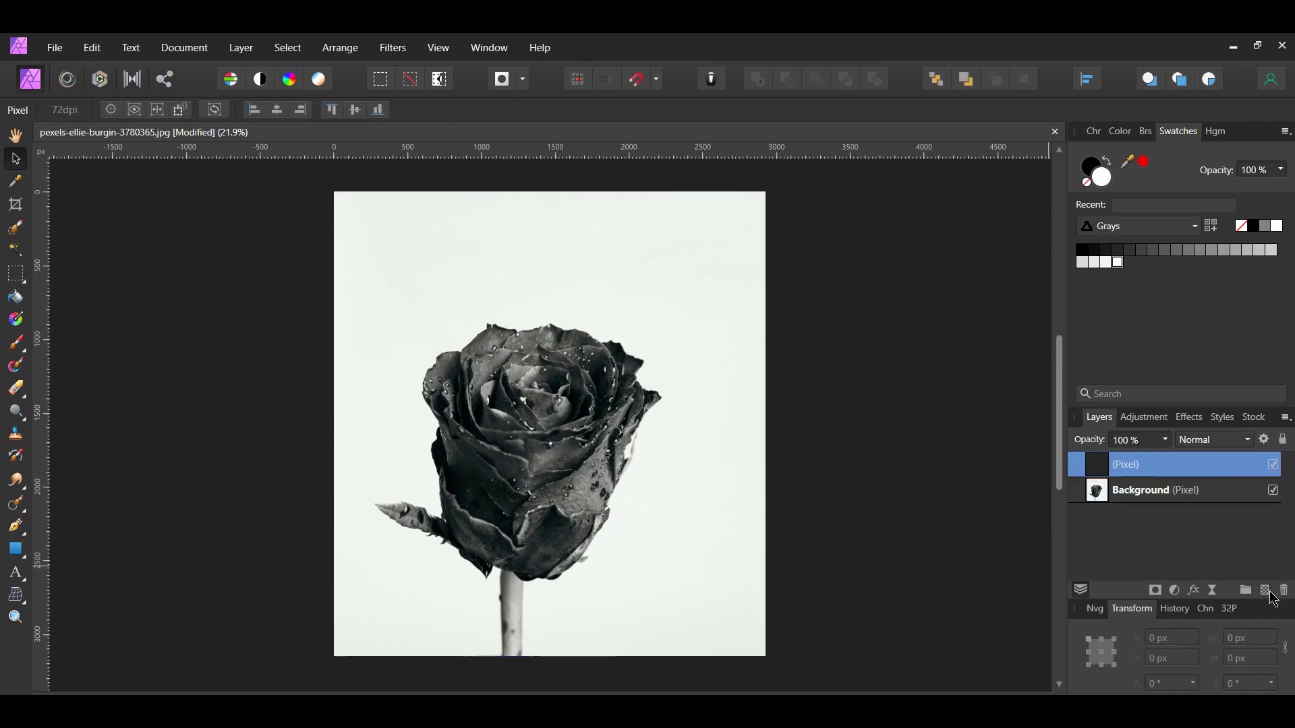
pyautogui.doubleClick(1153, 464)
pyautogui.press('Return')
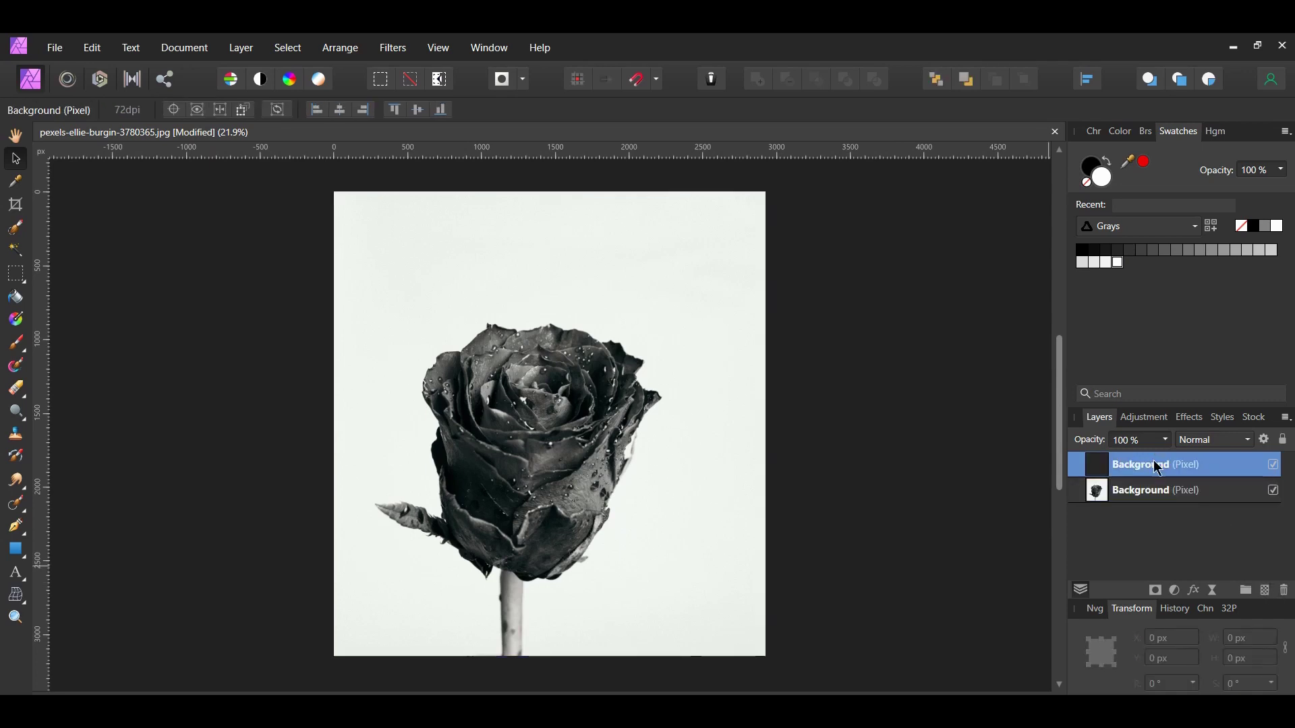
# Set the blend mode of the new empty Background layer to Color.
pyautogui.click(1248, 440)
pyautogui.moveTo(1261, 477); pyautogui.dragTo(1262, 675)
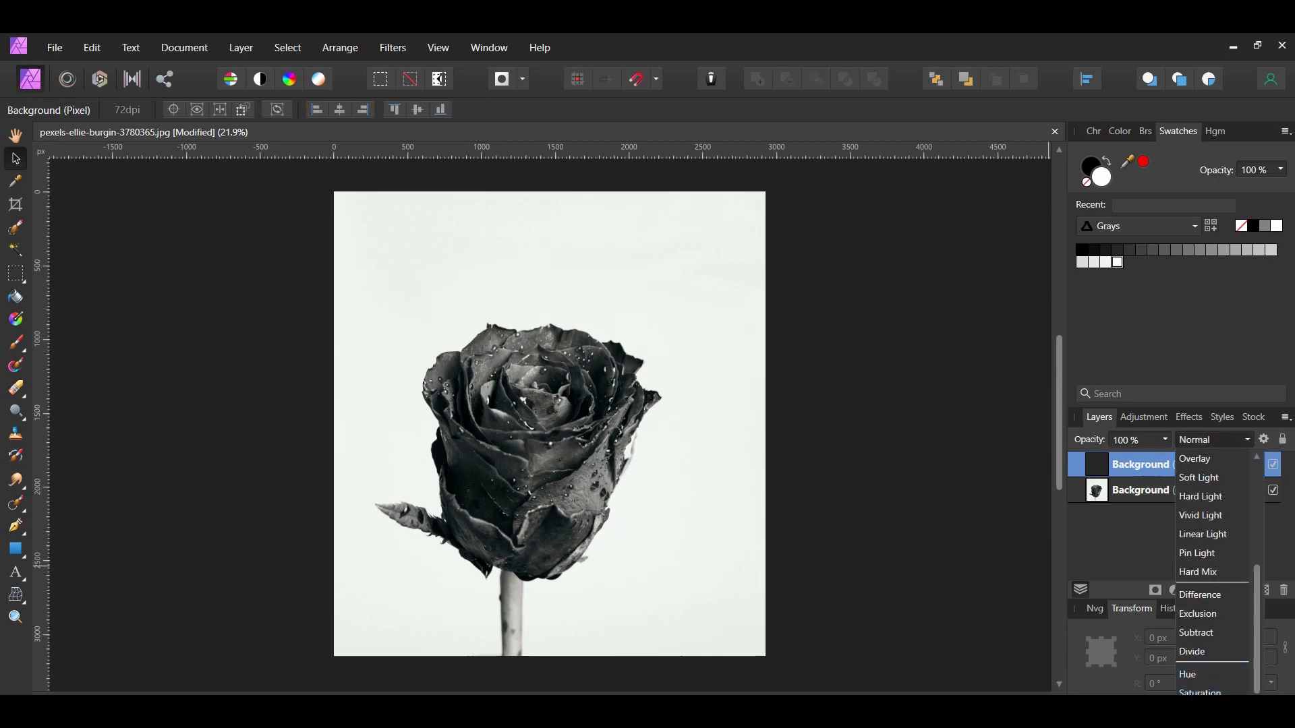
pyautogui.click(1207, 675)
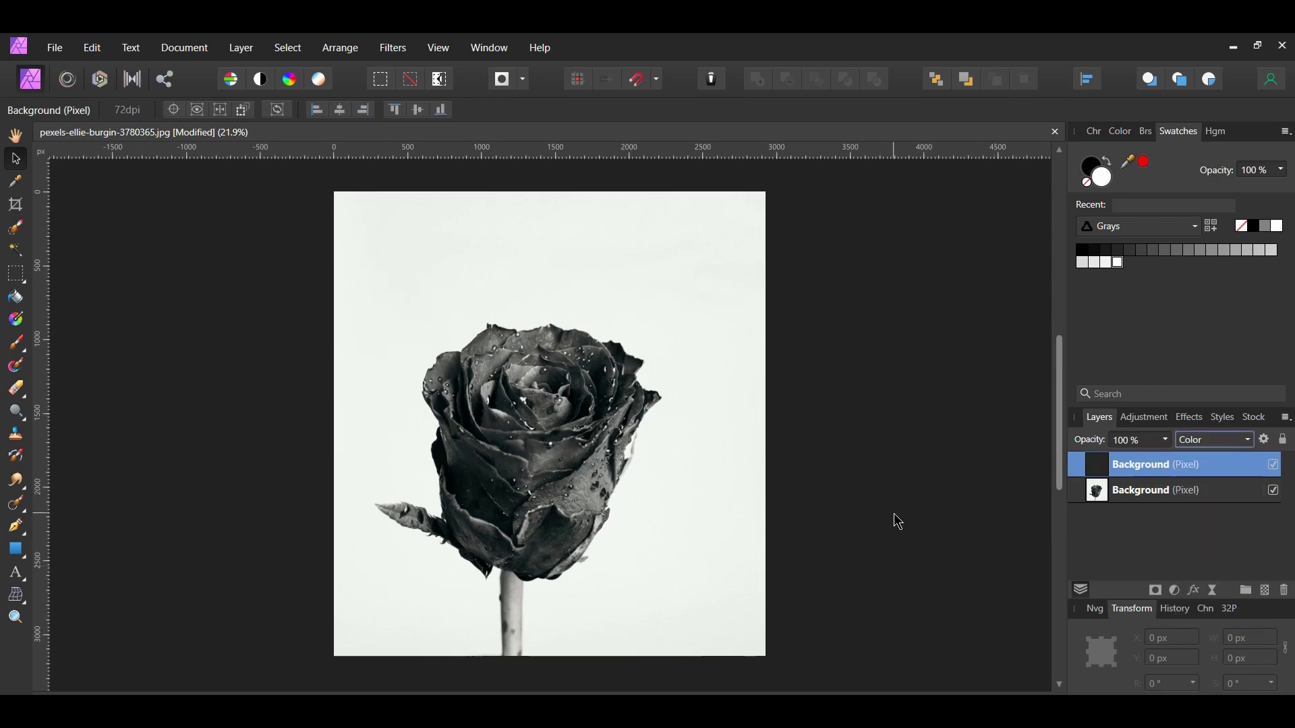
# Set the fill color to hex FBCEB1 and flood-fill the upper Background layer with it.
pyautogui.doubleClick(1101, 176)
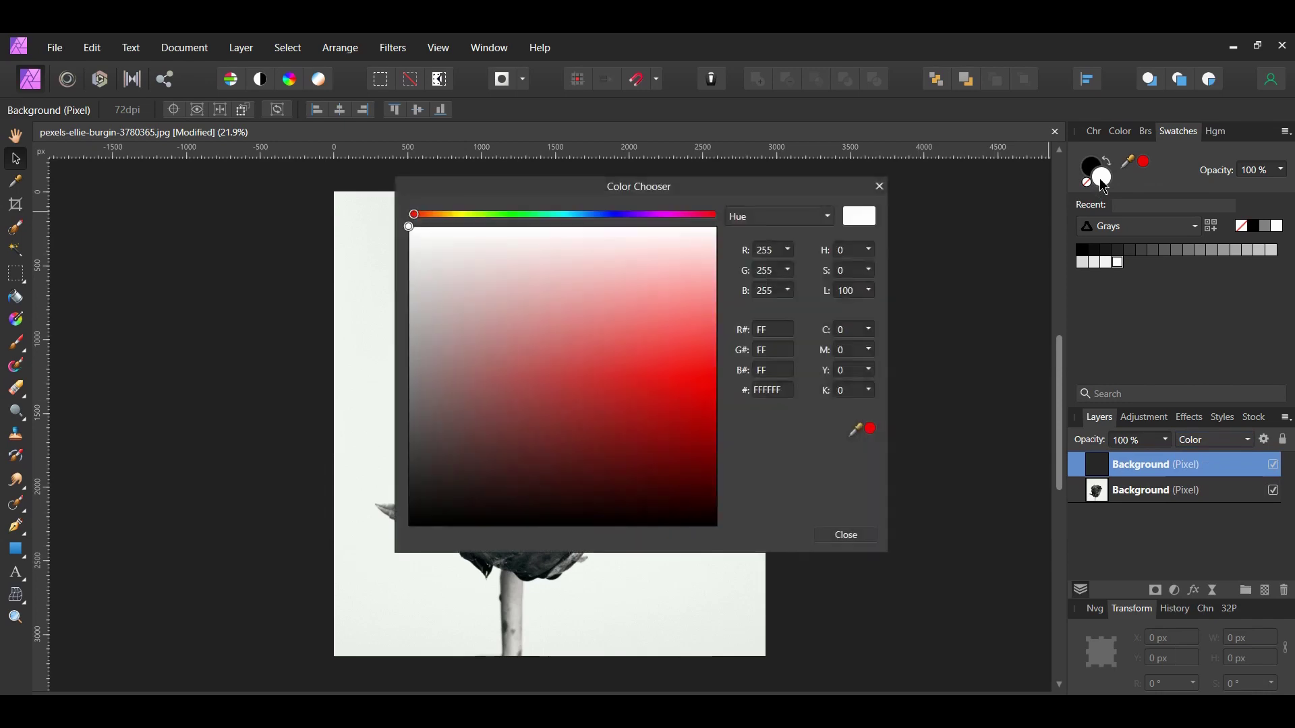
pyautogui.moveTo(692, 196); pyautogui.dragTo(990, 193)
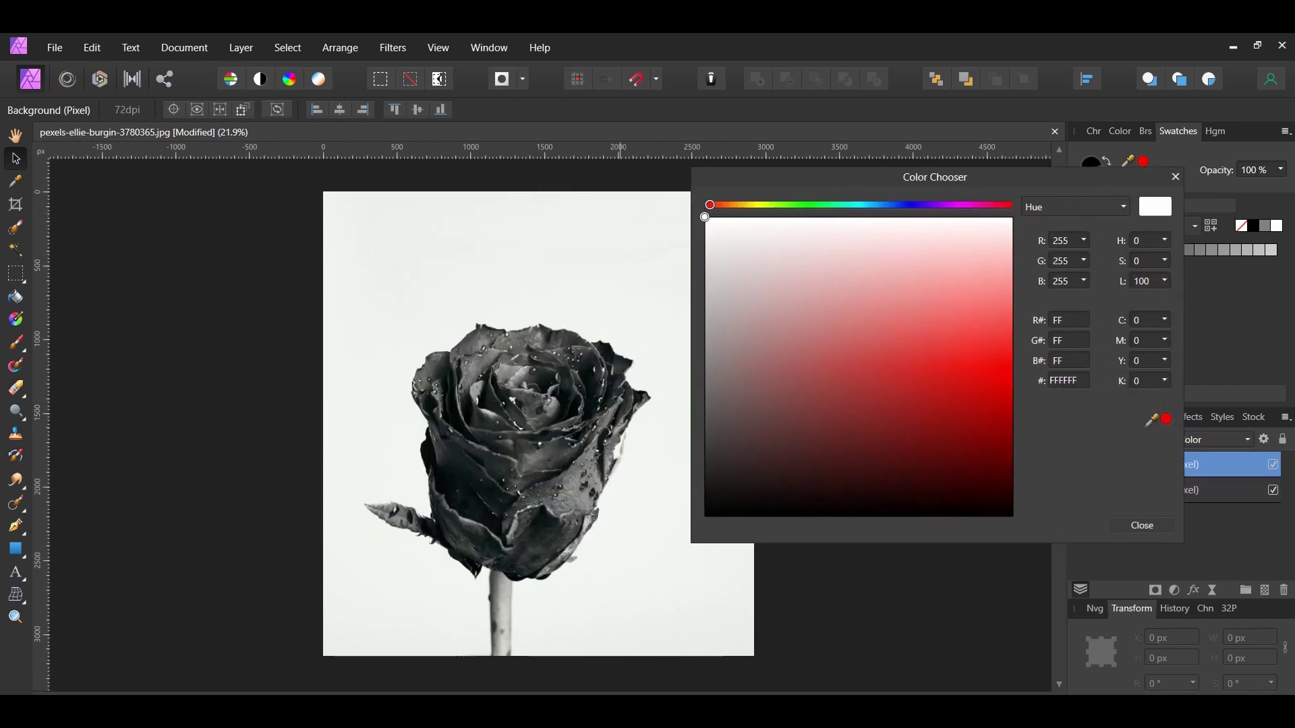
pyautogui.hscroll(3, 489, 489)
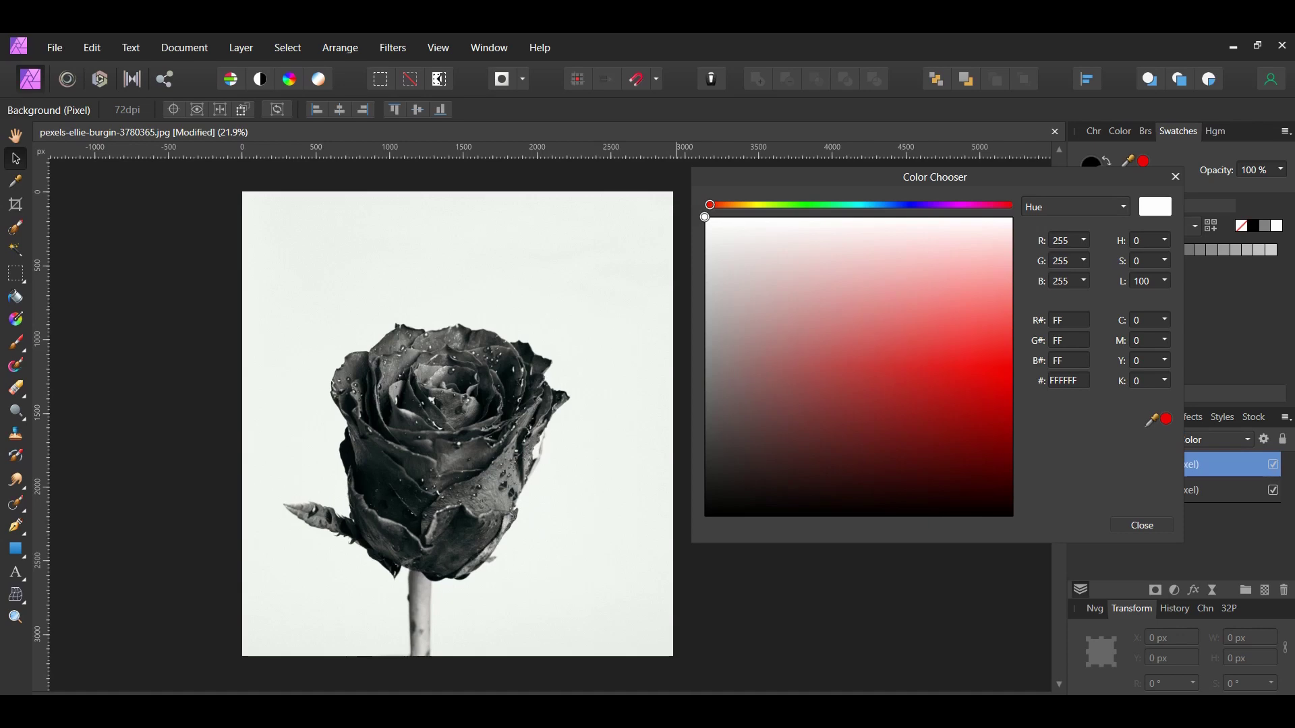
pyautogui.click(1077, 379)
pyautogui.write('fbceb1')
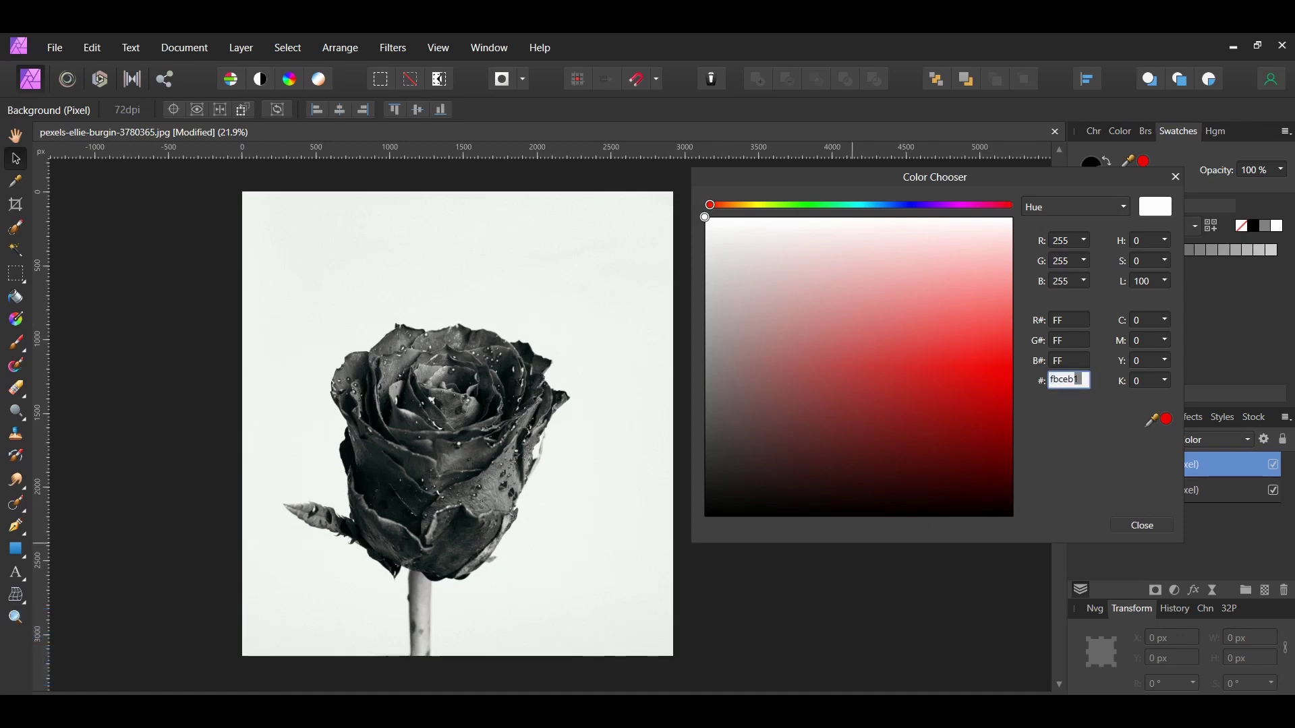
pyautogui.press('Return')
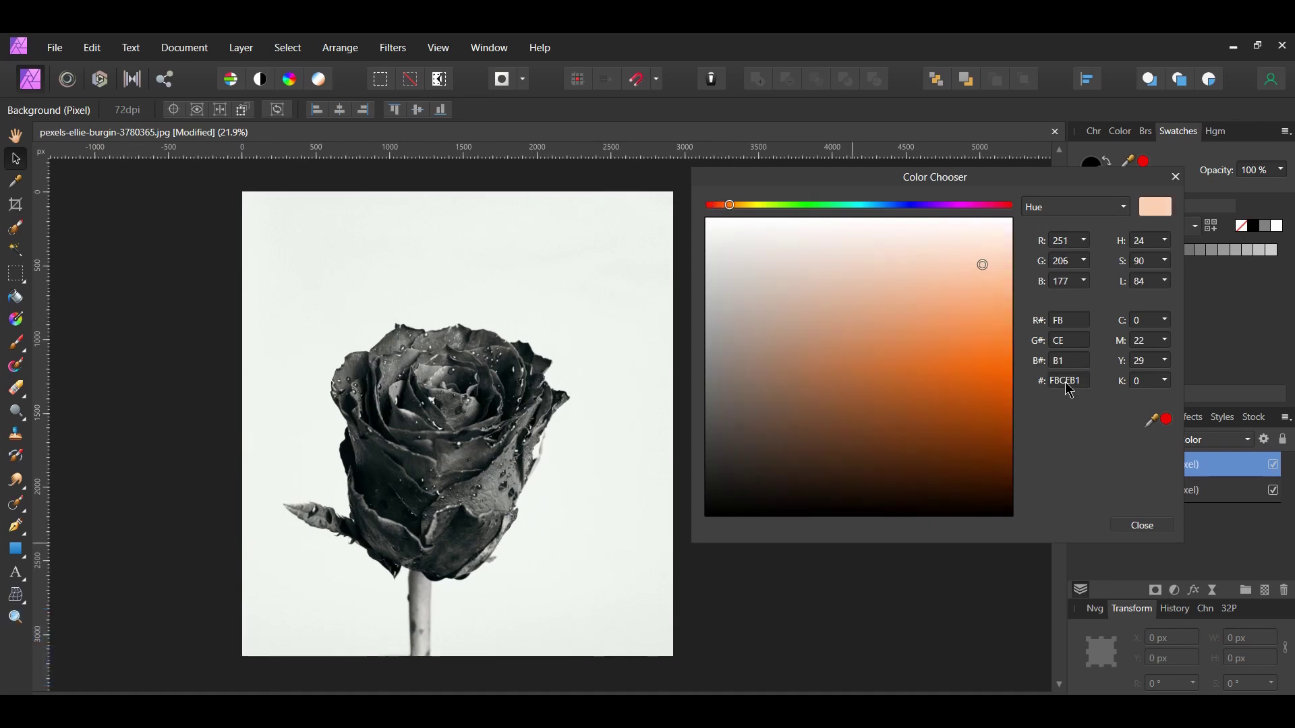
pyautogui.click(1142, 526)
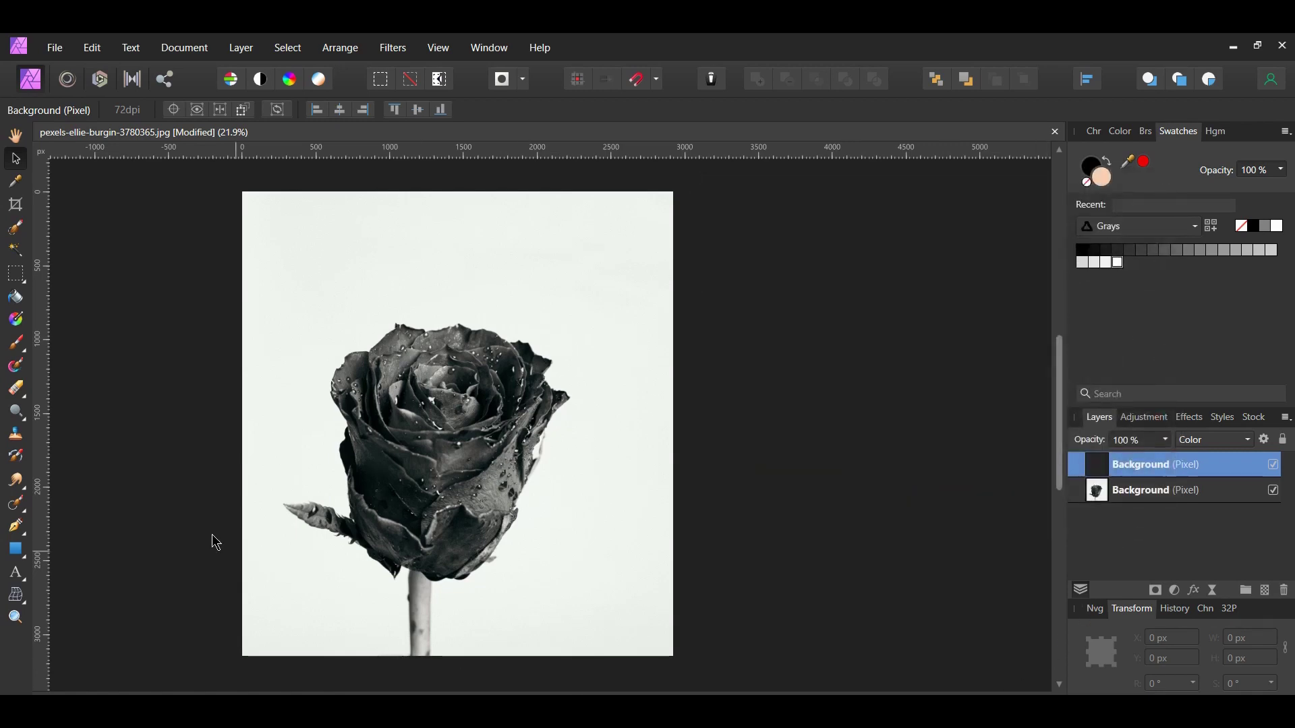
pyautogui.click(15, 297)
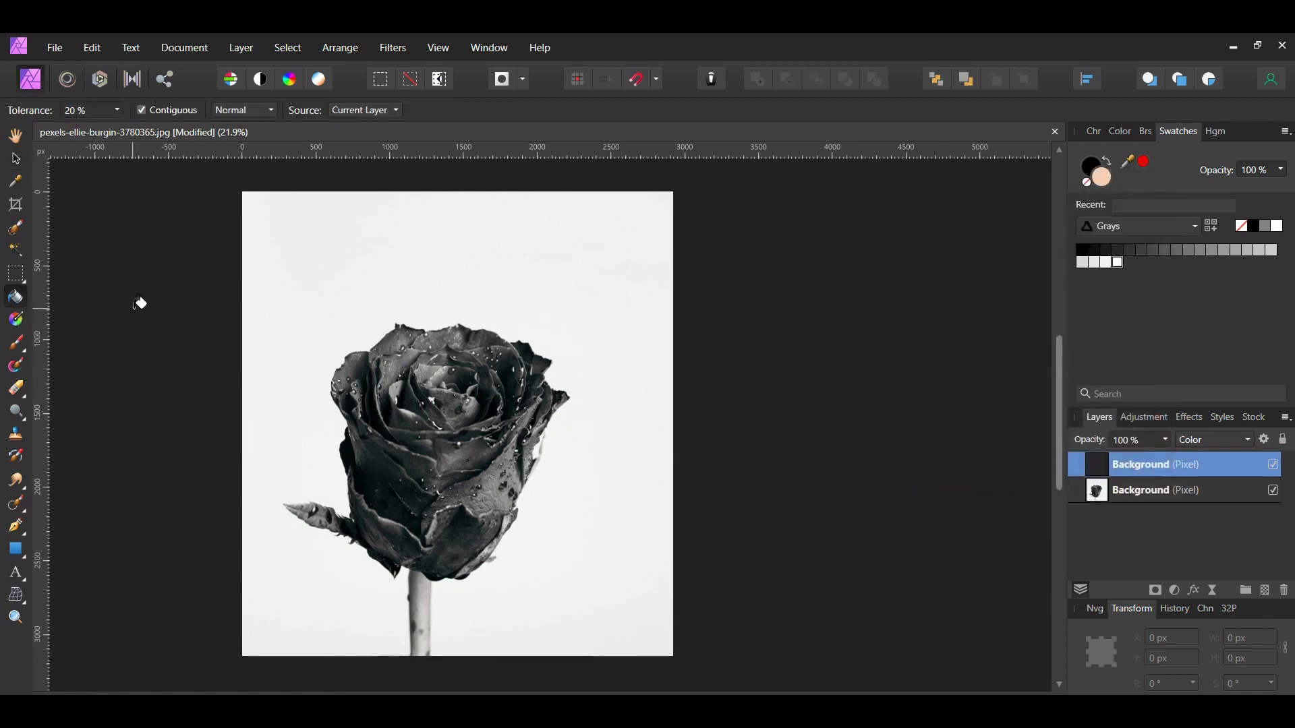
pyautogui.click(375, 285)
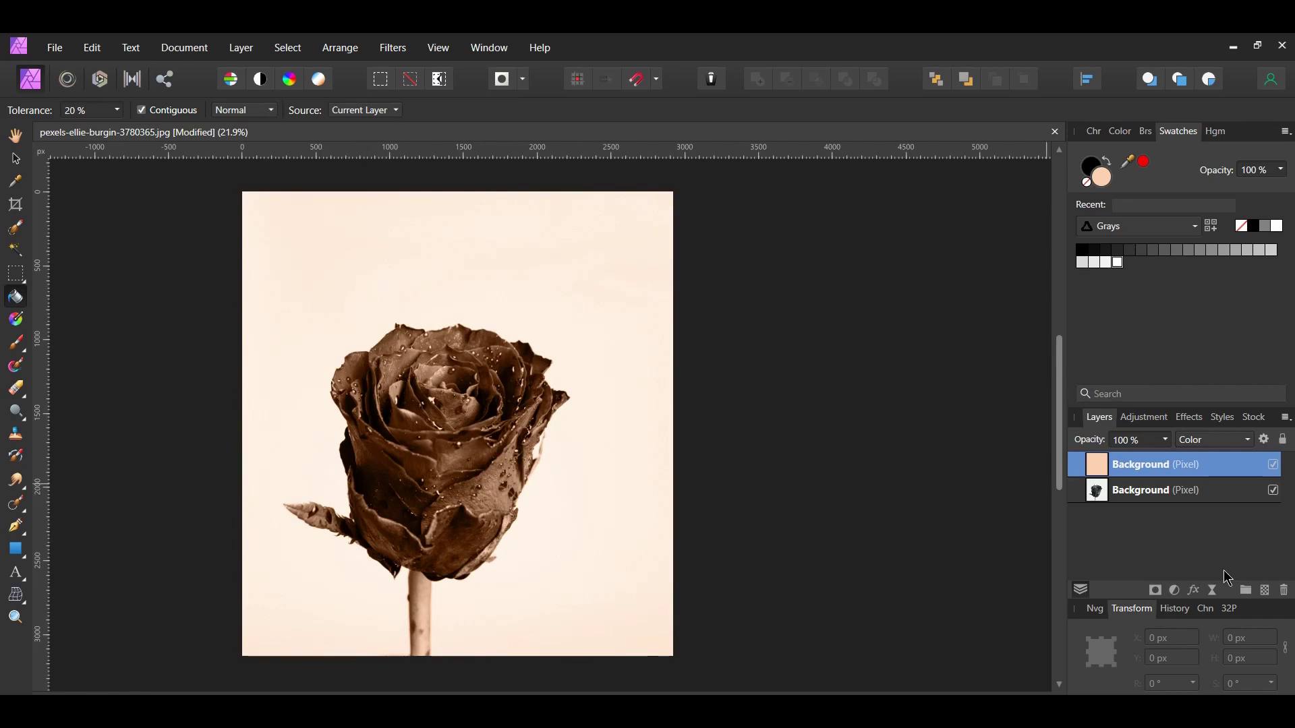
# Add another pixel layer on top of the stack and name it Rose.
pyautogui.click(1266, 591)
pyautogui.doubleClick(1177, 465)
pyautogui.write('Rose')
pyautogui.press('Return')
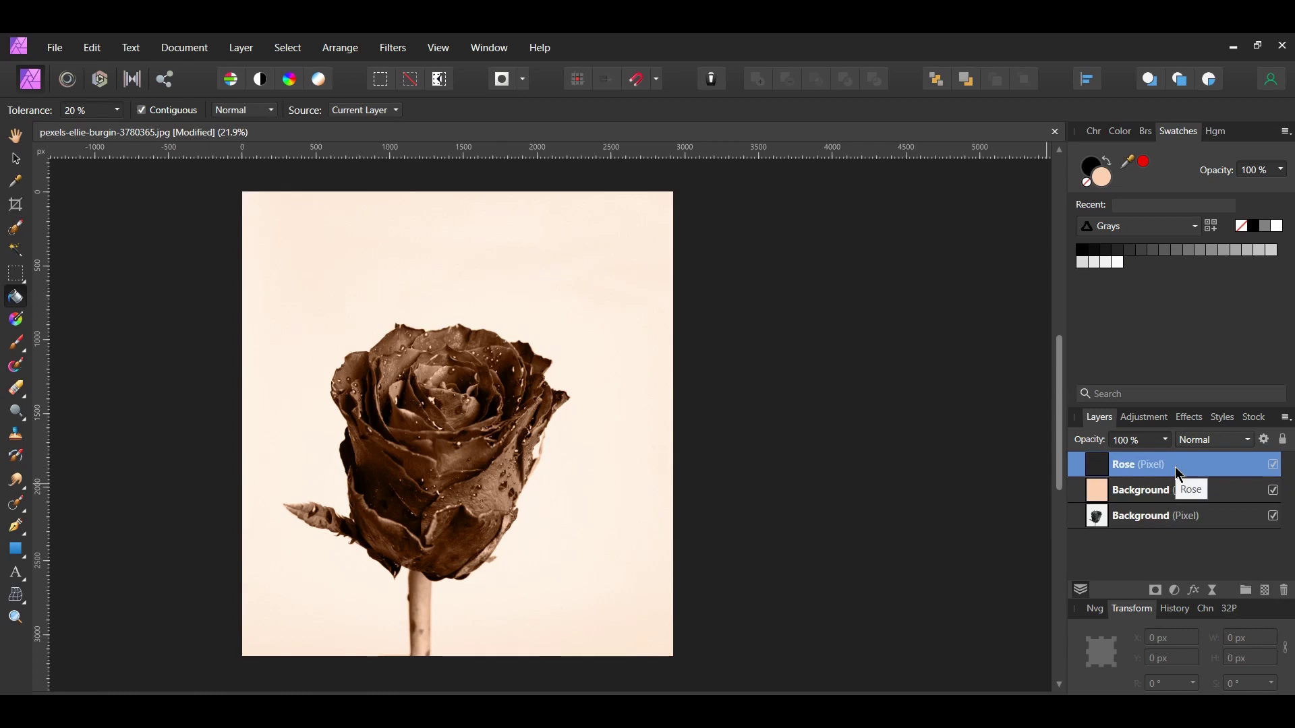
# Select the whole rose bloom, without leaf and stem, using the Selection Brush enlarged to 205.1 px with edge snapping.
pyautogui.hscroll(-2, 905, 355)
pyautogui.press('w')
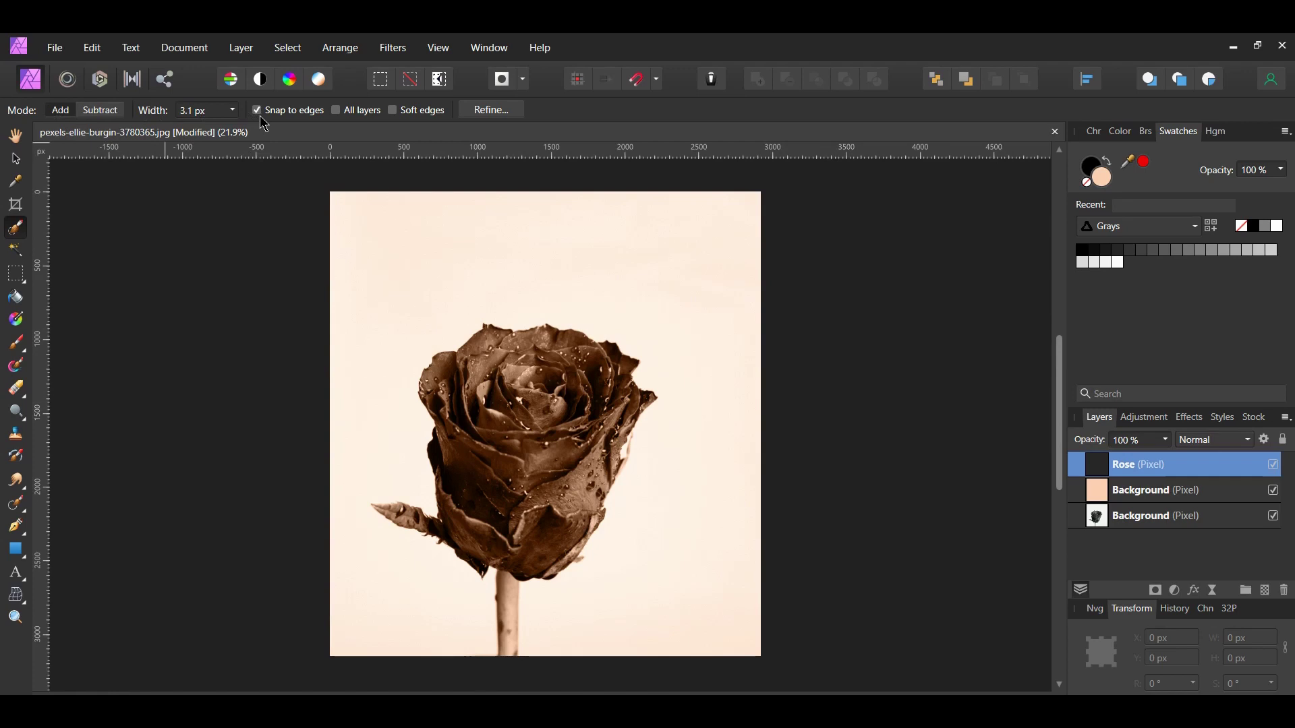
pyautogui.press(']')
pyautogui.moveTo(495, 373)
pyautogui.mouseDown()
pyautogui.moveTo(518, 415)
pyautogui.moveTo(503, 381)
pyautogui.moveTo(586, 368)
pyautogui.moveTo(567, 368)
pyautogui.moveTo(550, 448)
pyautogui.moveTo(502, 469)
pyautogui.moveTo(480, 366)
pyautogui.moveTo(473, 445)
pyautogui.moveTo(502, 499)
pyautogui.moveTo(553, 473)
pyautogui.moveTo(607, 384)
pyautogui.moveTo(601, 465)
pyautogui.mouseUp()
pyautogui.press(']')
pyautogui.press(']')
pyautogui.press(']')
pyautogui.press(']')
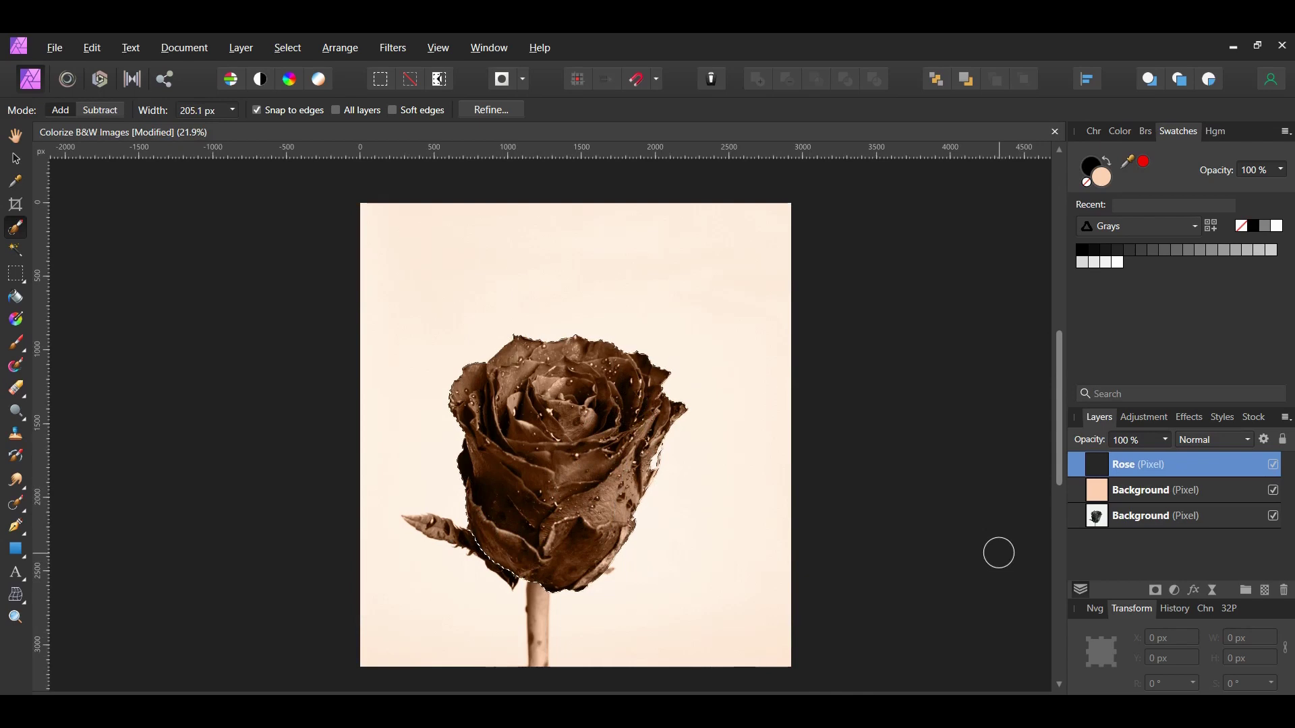
# Set the fill color to hex FF66CC for the rose bloom.
pyautogui.doubleClick(1103, 179)
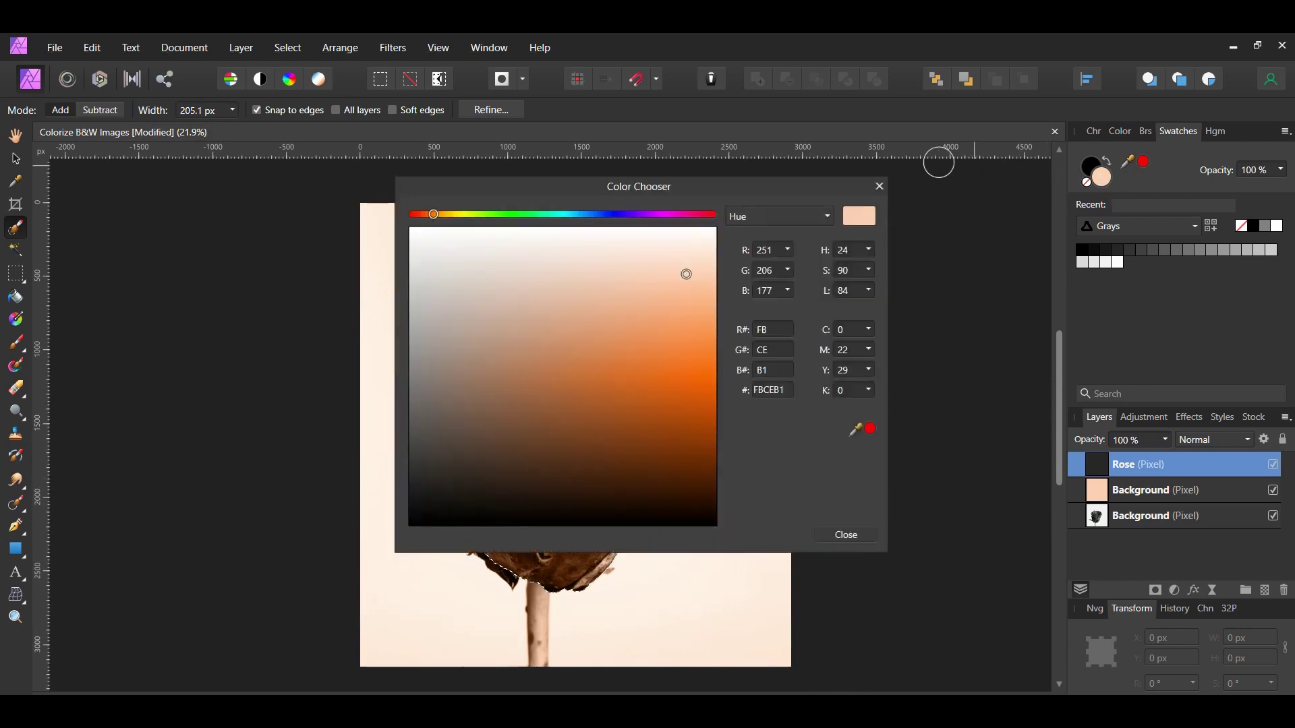
pyautogui.moveTo(771, 188); pyautogui.dragTo(1080, 172)
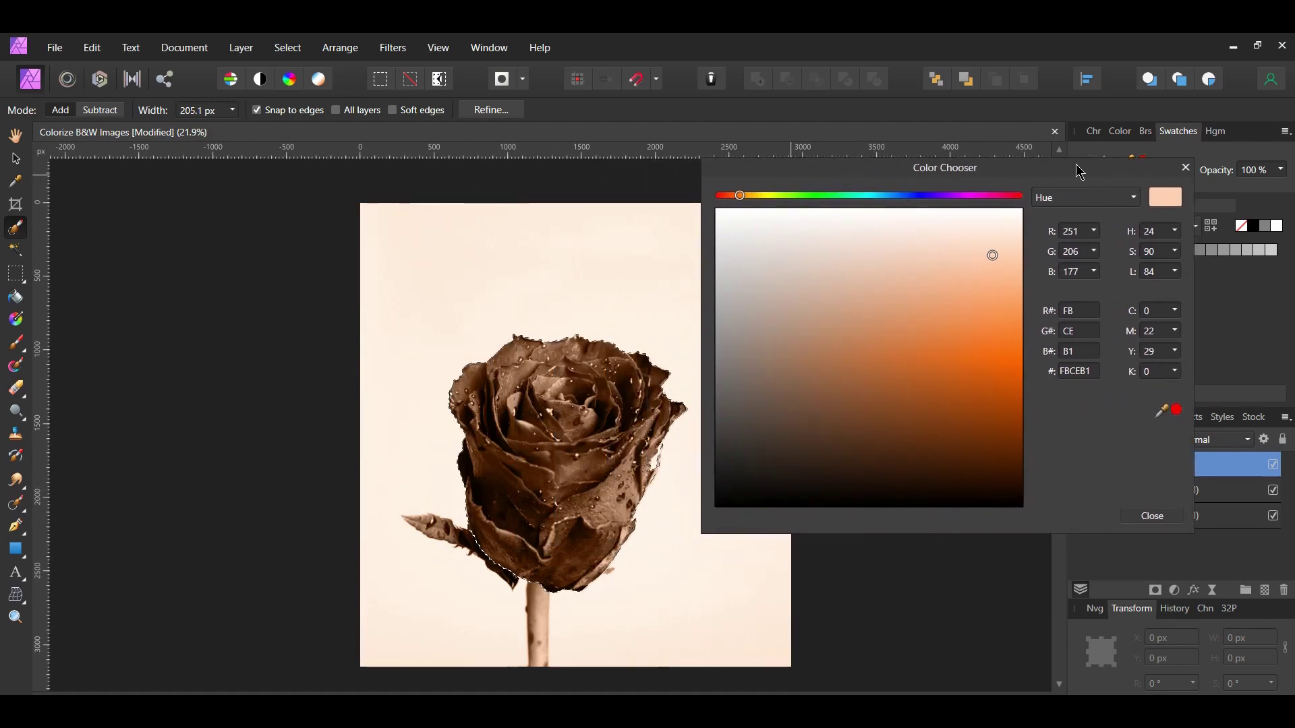
pyautogui.click(1079, 371)
pyautogui.write('ff66cc')
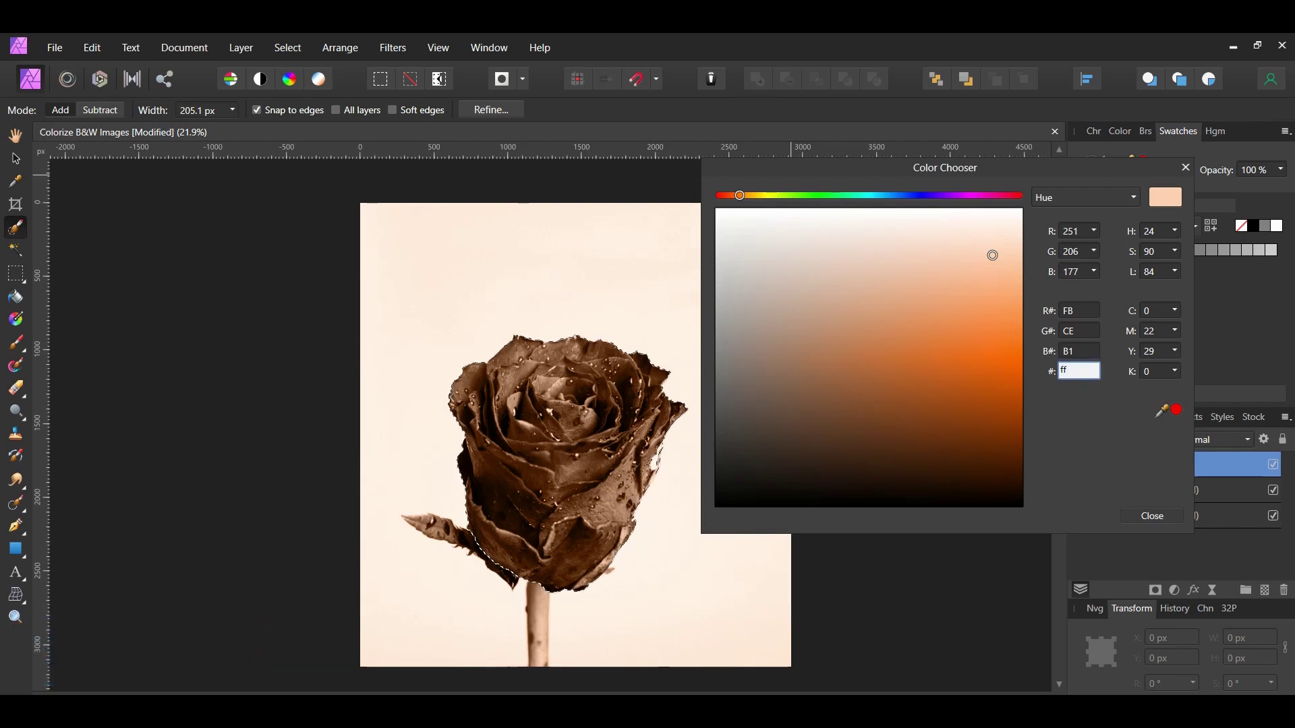
pyautogui.press('Return')
pyautogui.click(1160, 523)
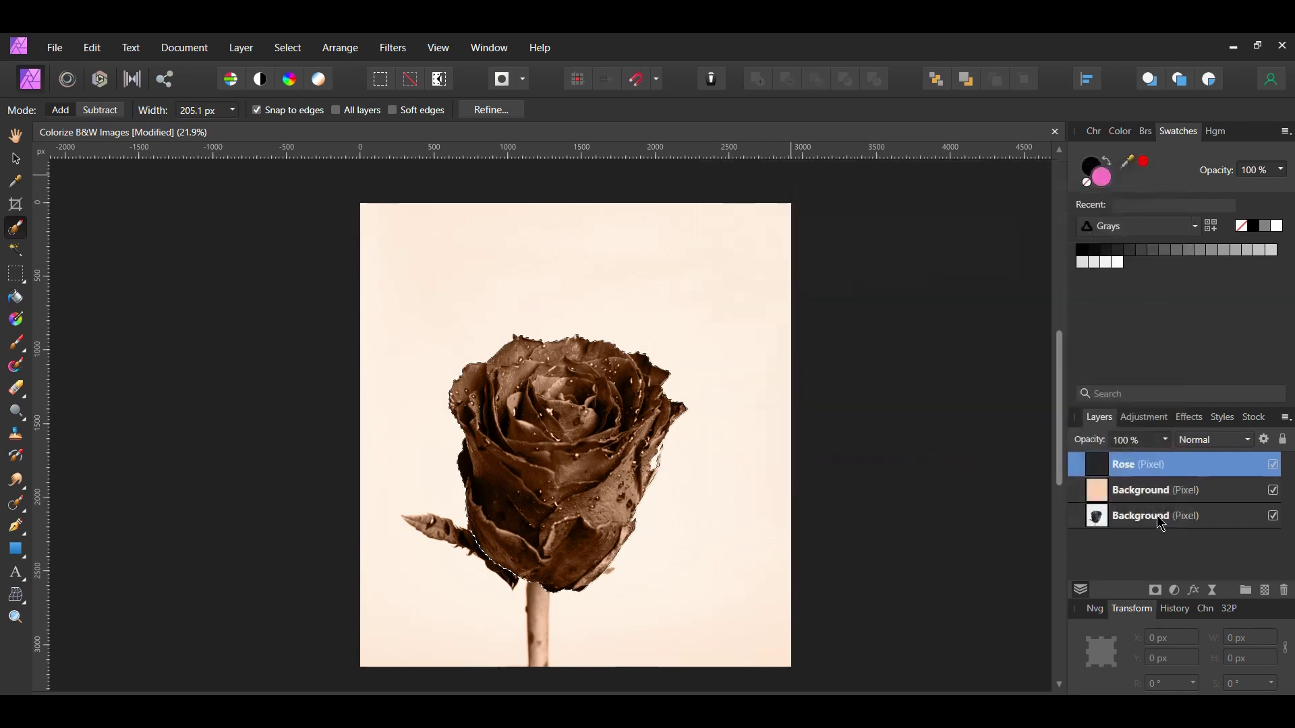
# Flood-fill the selected bloom on the Rose layer with pink and set the layer's blend mode to Color.
pyautogui.click(24, 302)
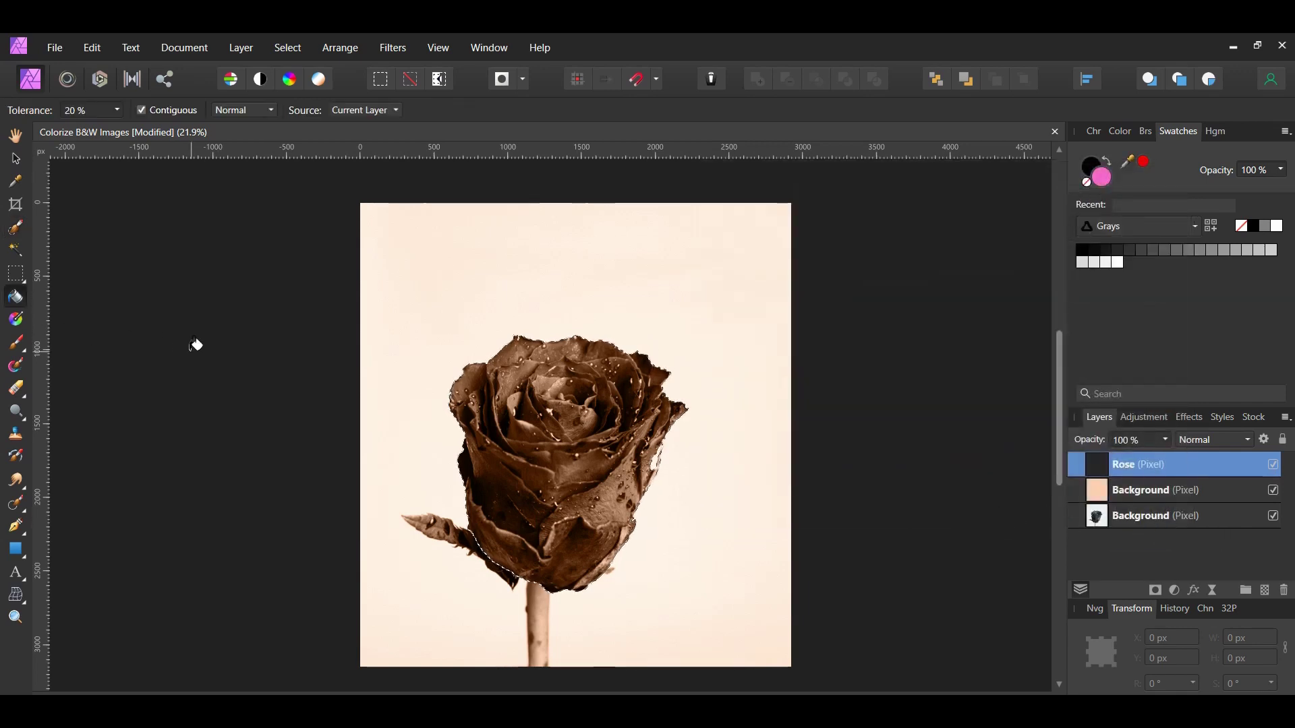
pyautogui.click(549, 423)
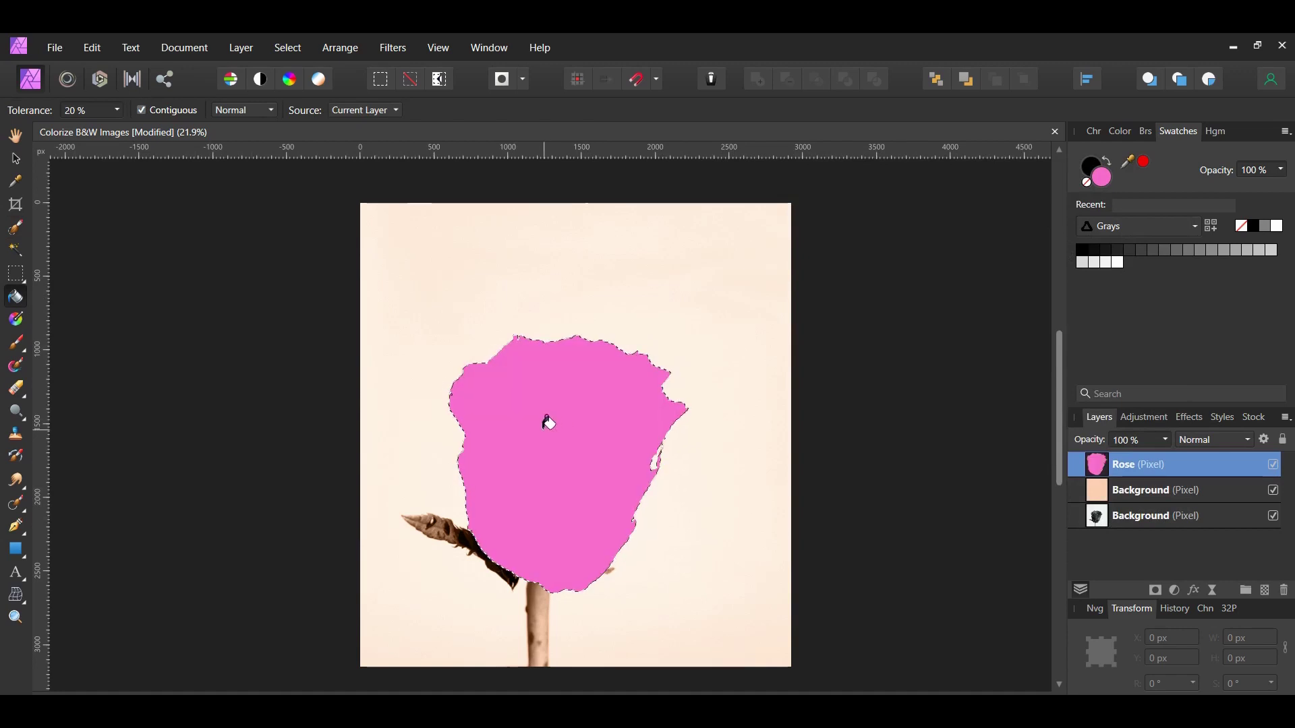
pyautogui.click(1235, 439)
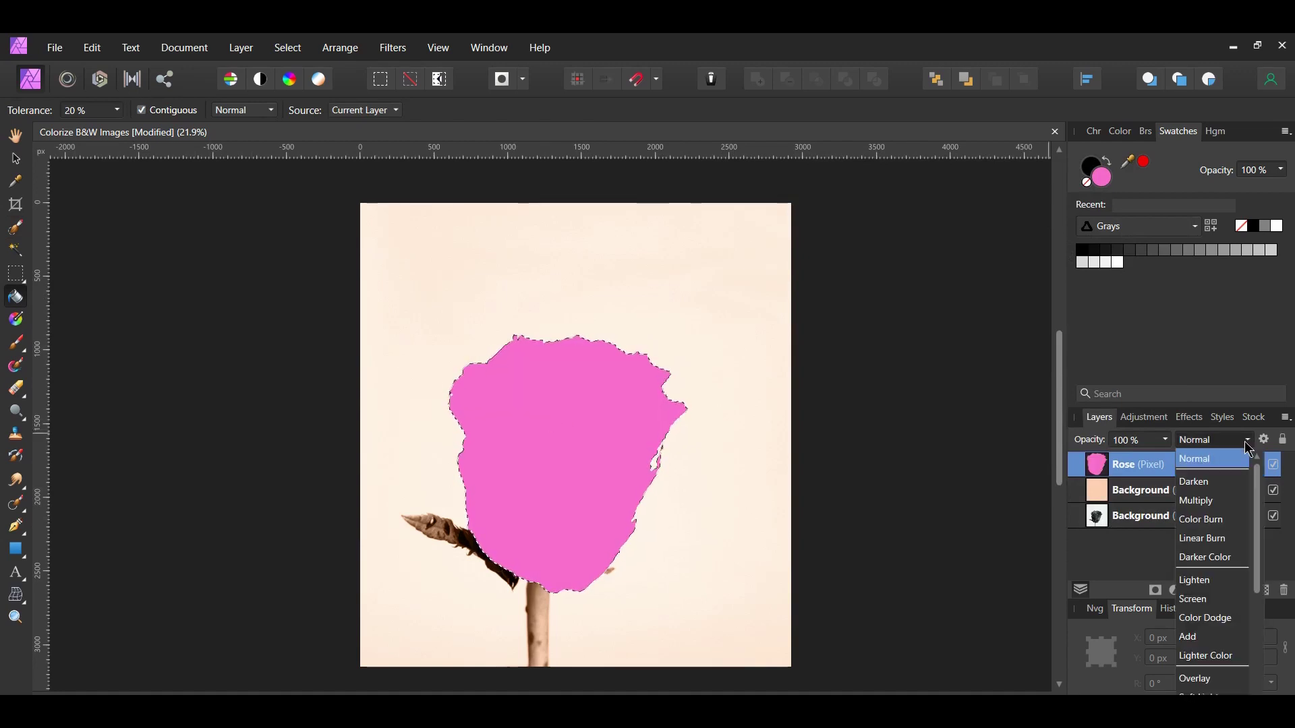
pyautogui.click(1210, 689)
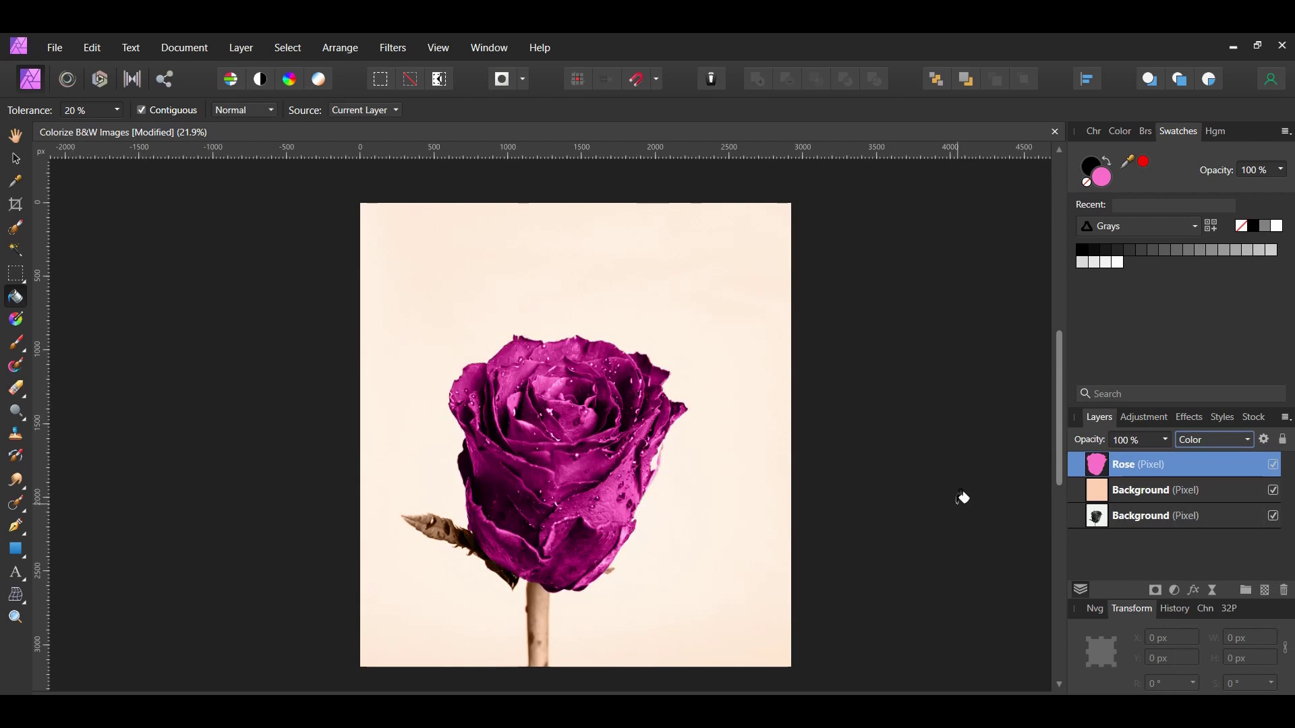
# Paint pink over the uncolored spots at the edges of the rose bloom with a 65.2 px Paint Brush.
pyautogui.press('b')
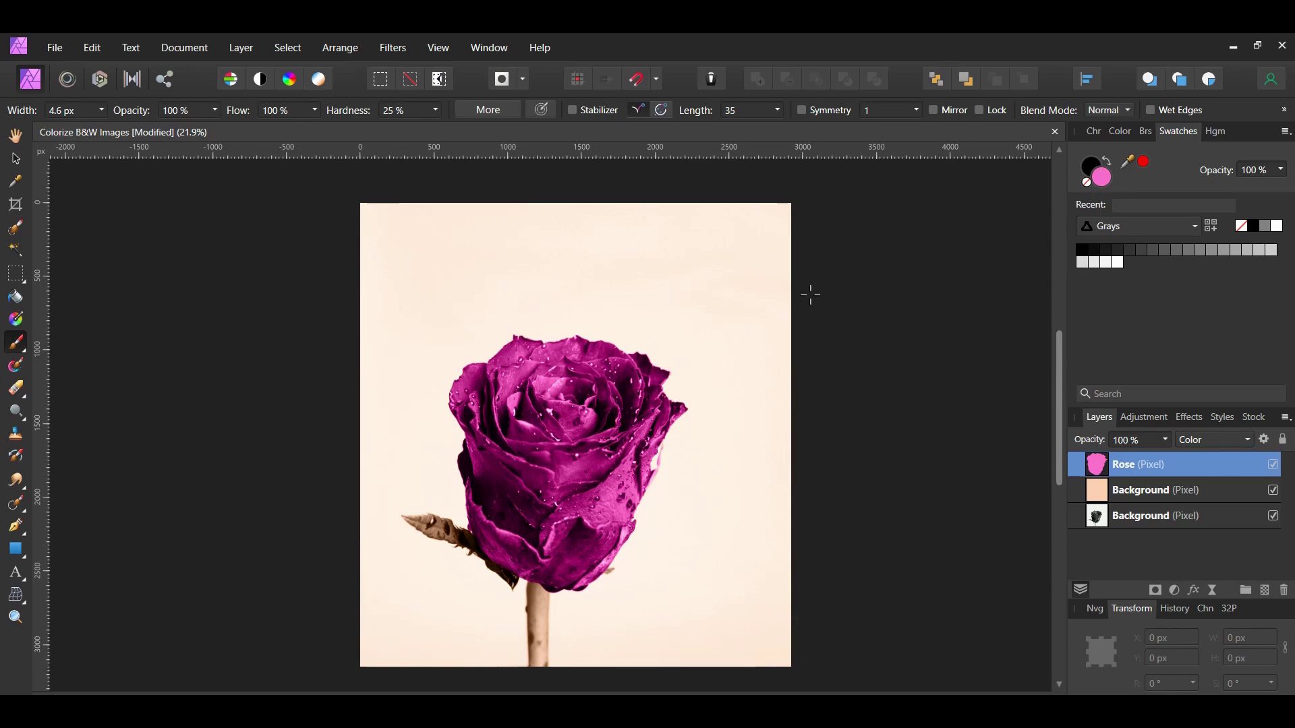
pyautogui.scroll(3, 627, 441)
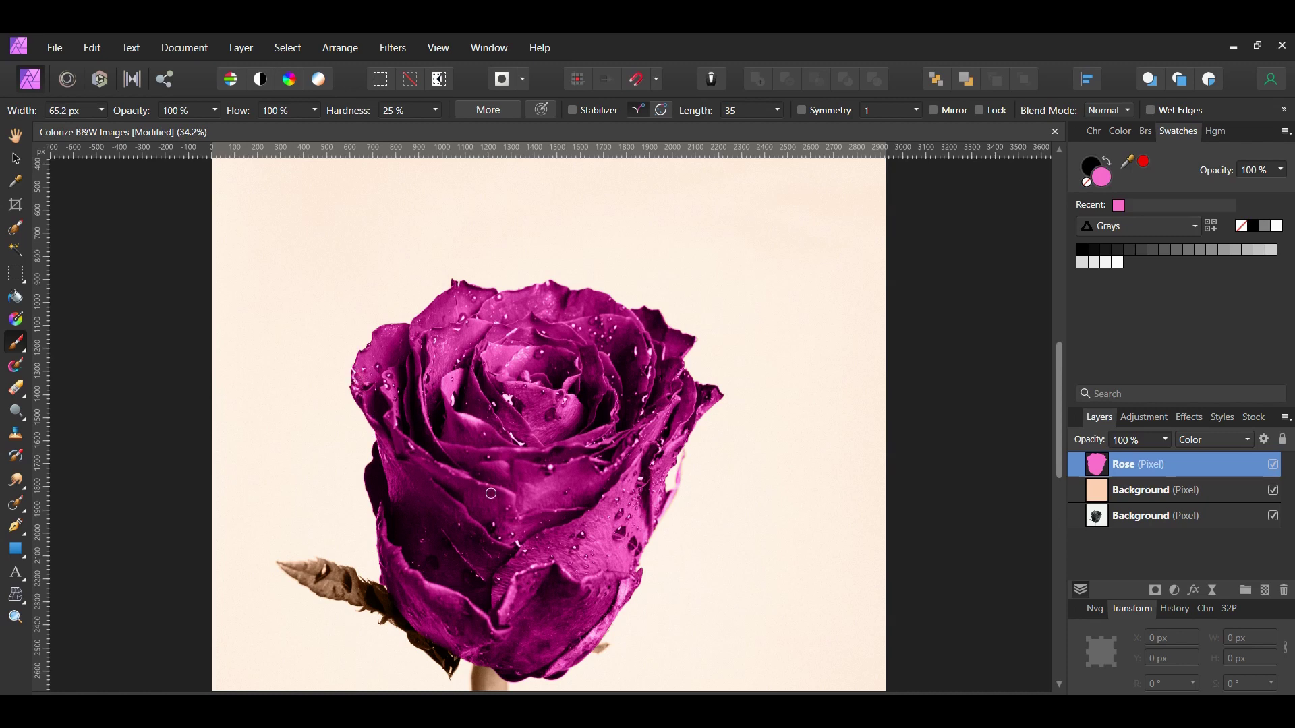
pyautogui.hotkey('ctrl', '-')
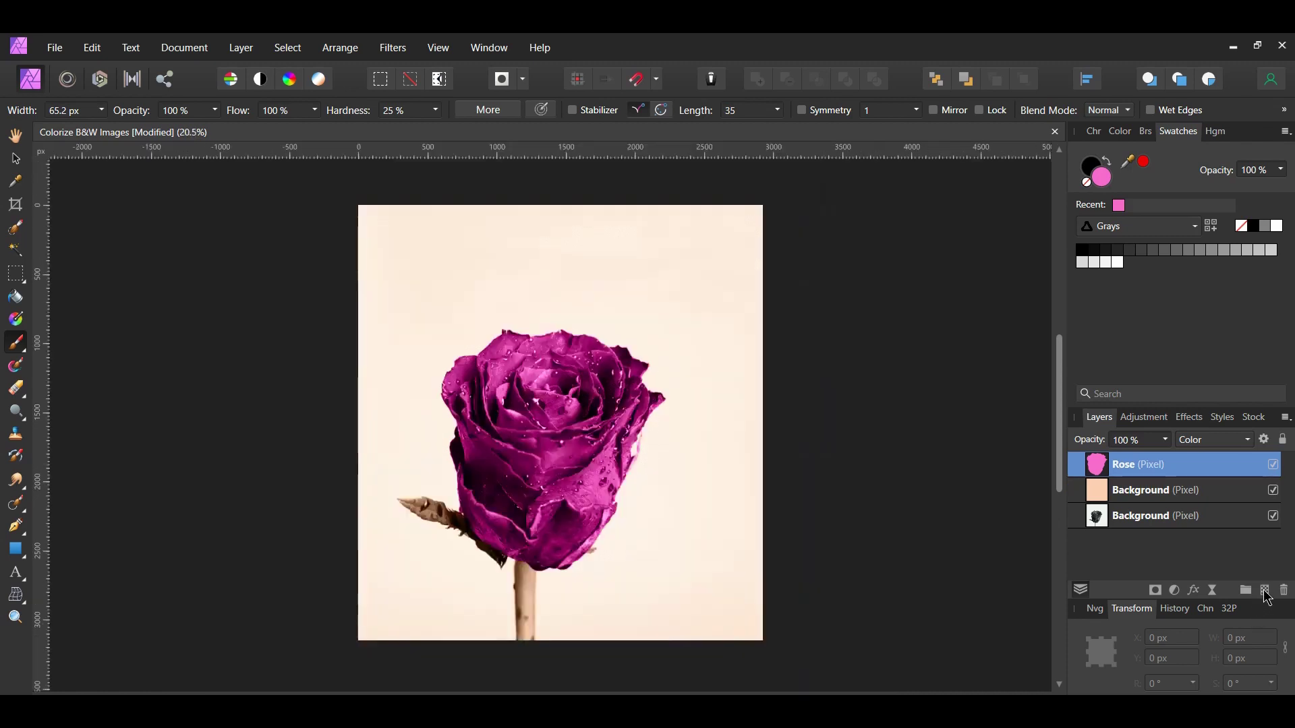
# Add a pixel layer named Stem above the Rose layer and set its blend mode to Color.
pyautogui.click(1266, 591)
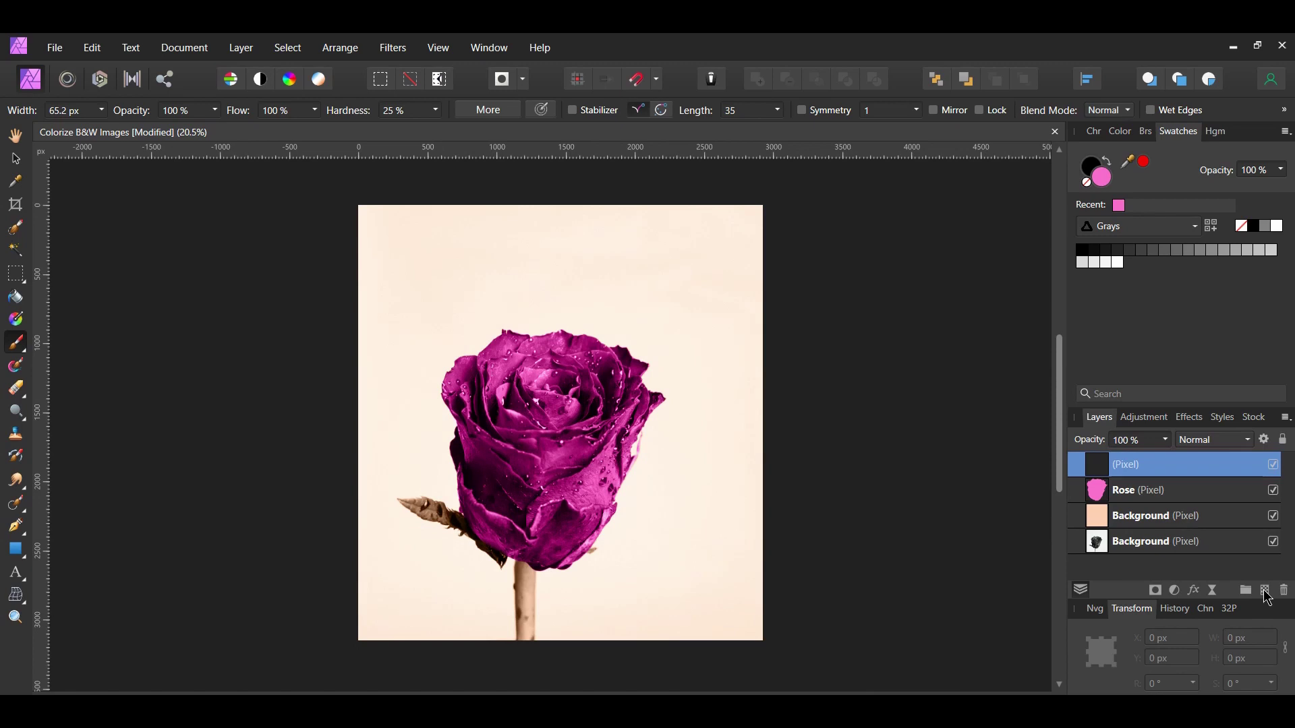
pyautogui.doubleClick(1187, 466)
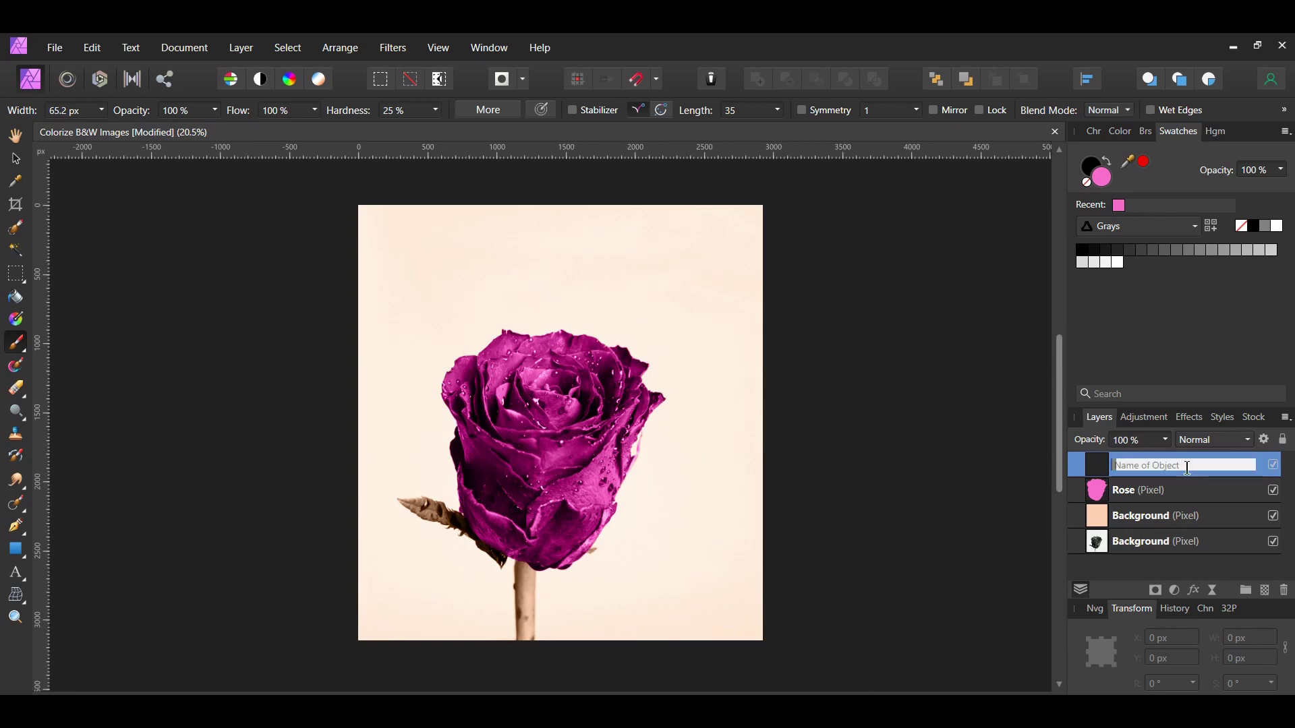
pyautogui.write('Stem')
pyautogui.press('Return')
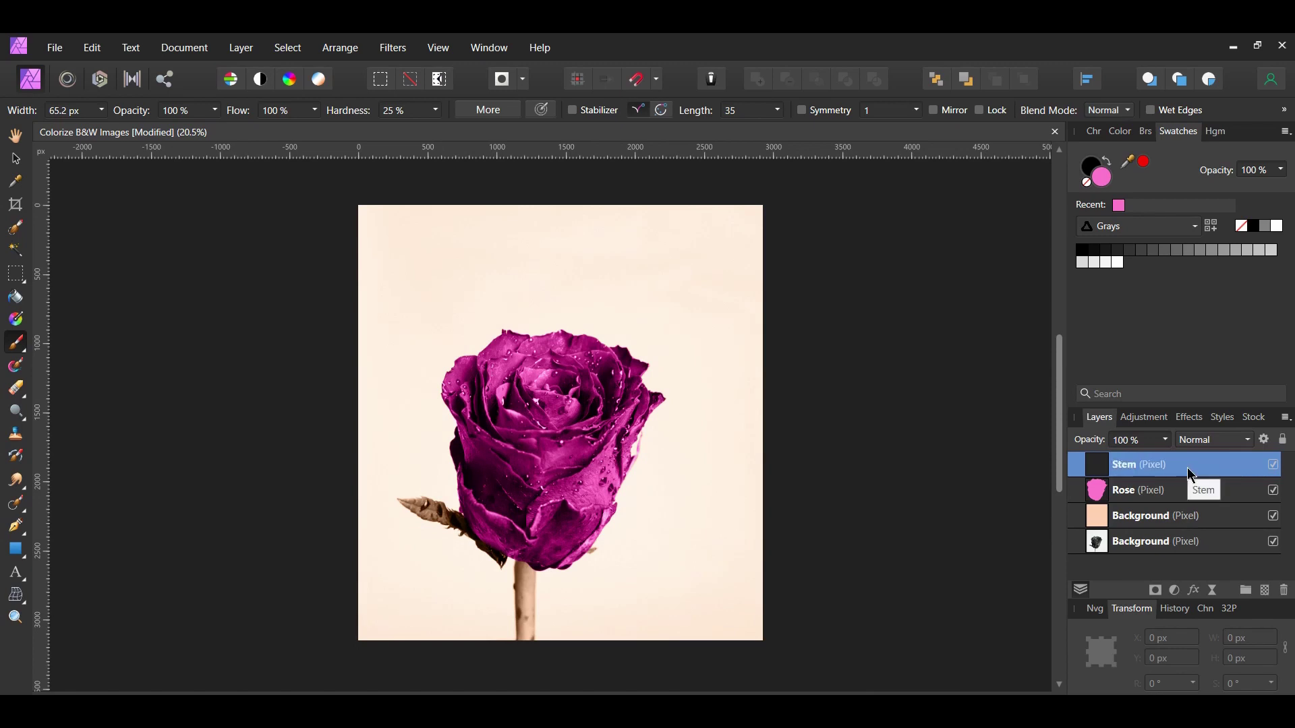
pyautogui.click(1245, 447)
pyautogui.click(1207, 648)
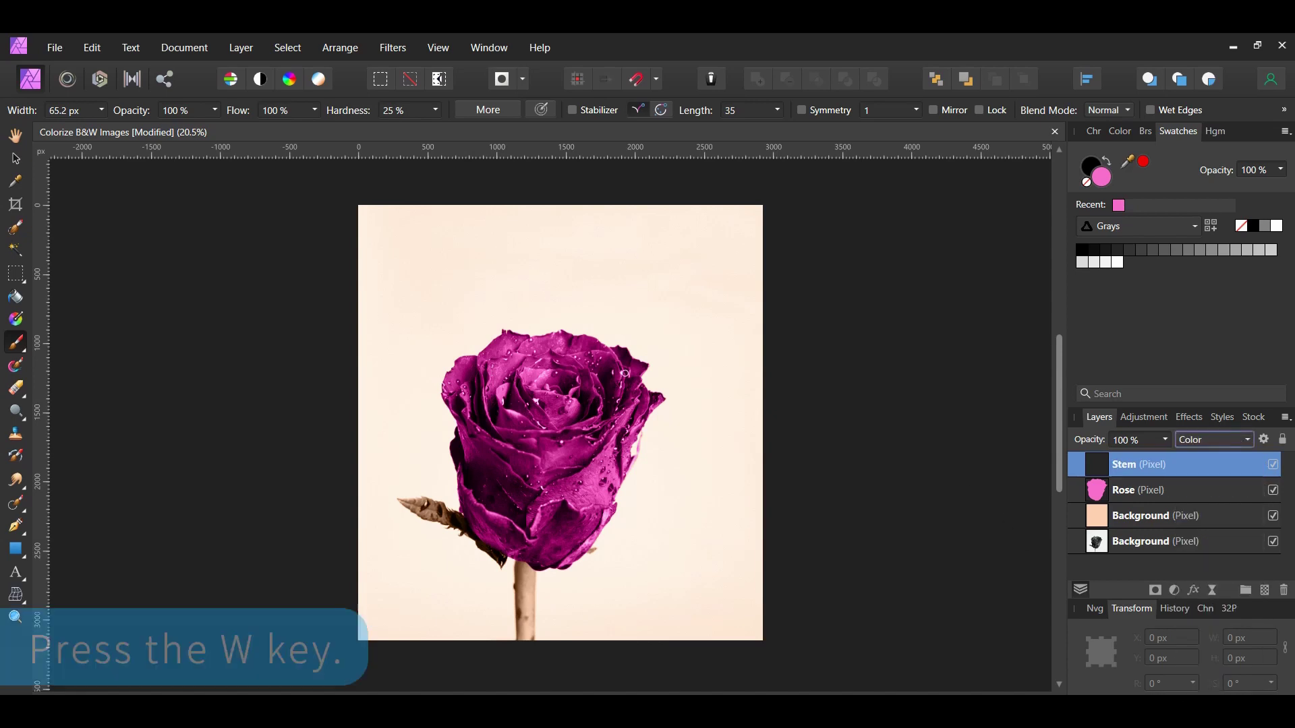
# Select the stem and the leaf beside the bloom using the Selection Brush reduced to 4.9 px.
pyautogui.press('w')
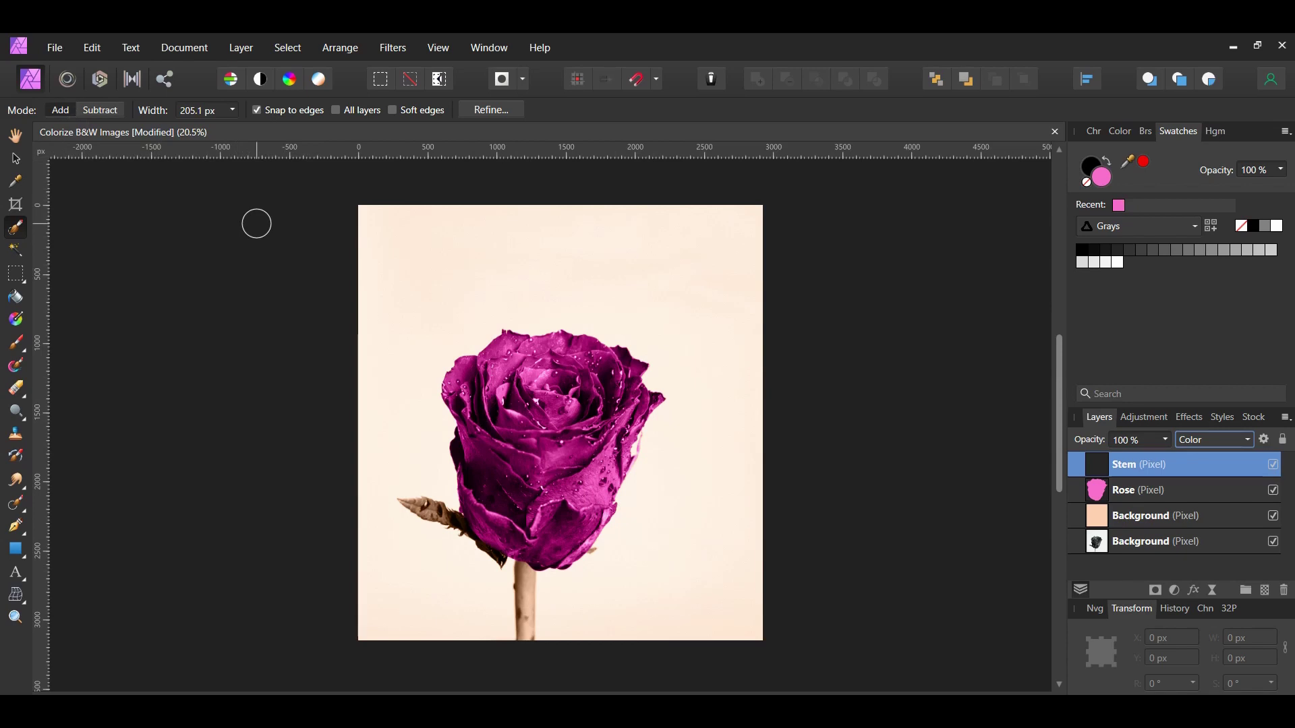
pyautogui.press('[')
pyautogui.press('[')
pyautogui.press('[')
pyautogui.press('[')
pyautogui.press('[')
pyautogui.moveTo(524, 573)
pyautogui.mouseDown()
pyautogui.moveTo(525, 634)
pyautogui.moveTo(525, 574)
pyautogui.mouseUp()
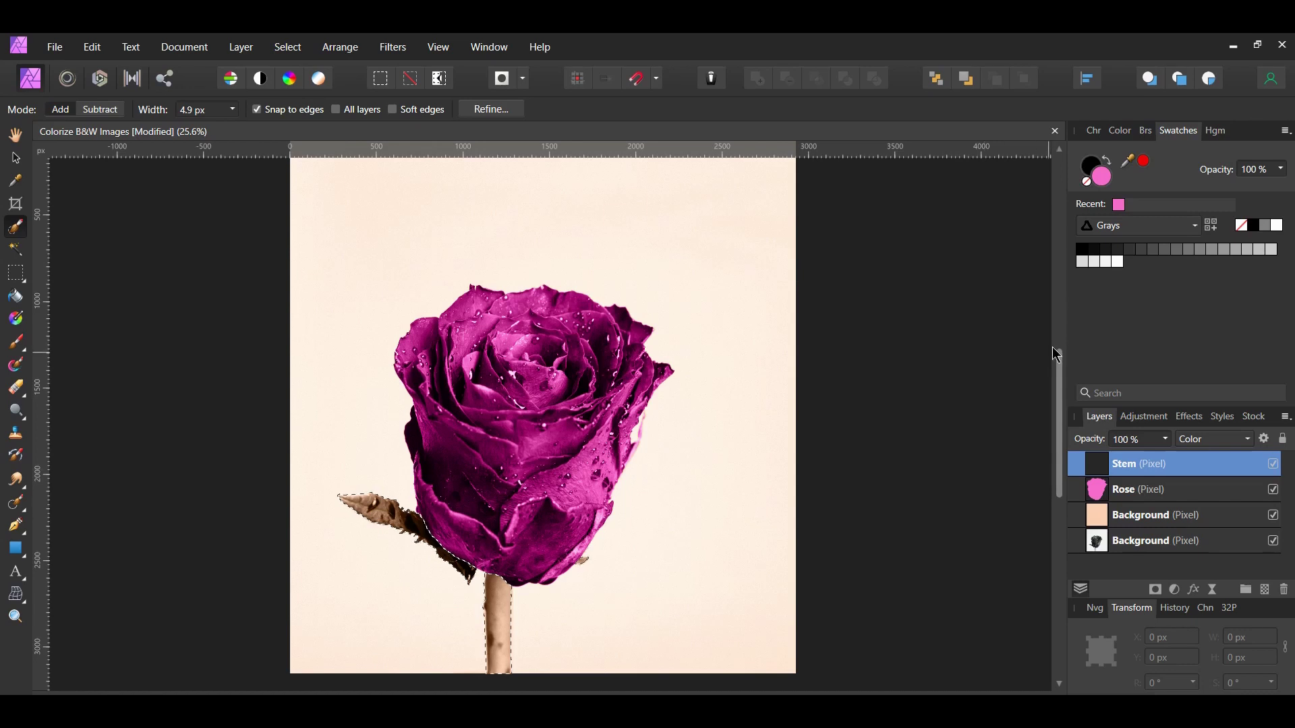
# Flood-fill the selected stem and leaf on the Stem layer with green 006C00 and clear the selection.
pyautogui.doubleClick(1086, 176)
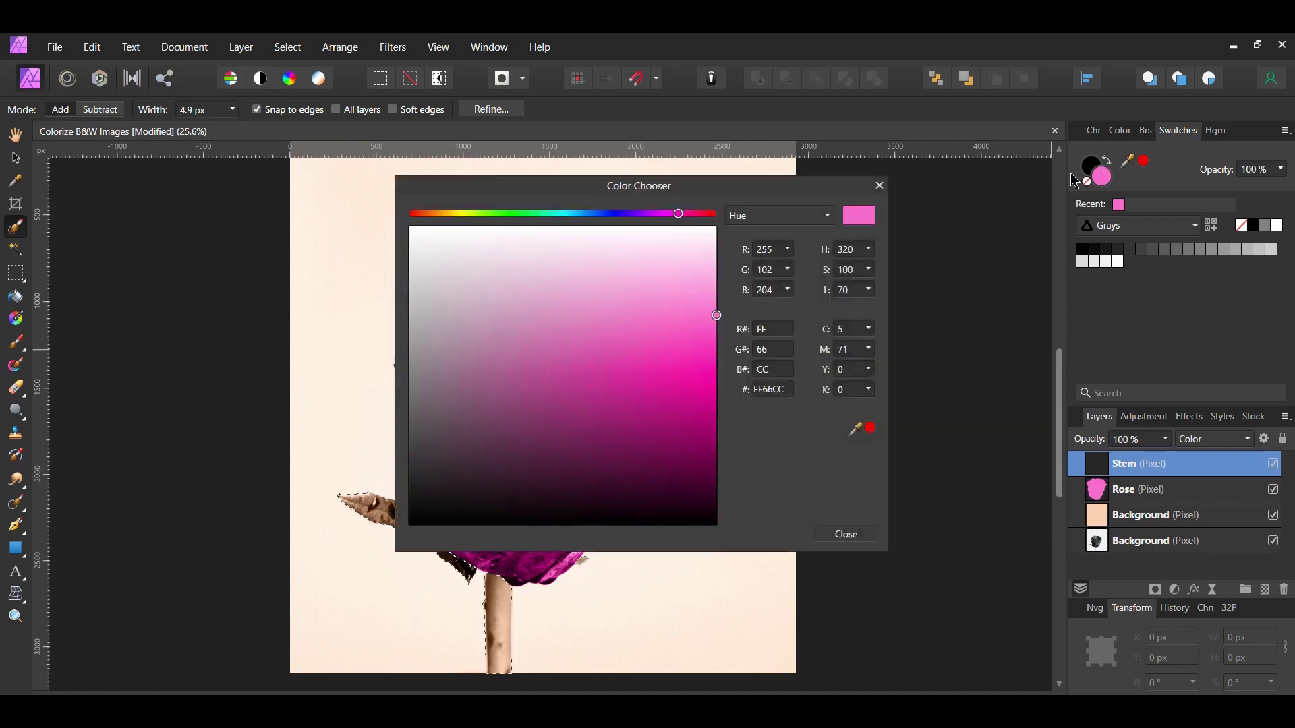
pyautogui.moveTo(714, 194); pyautogui.dragTo(1000, 173)
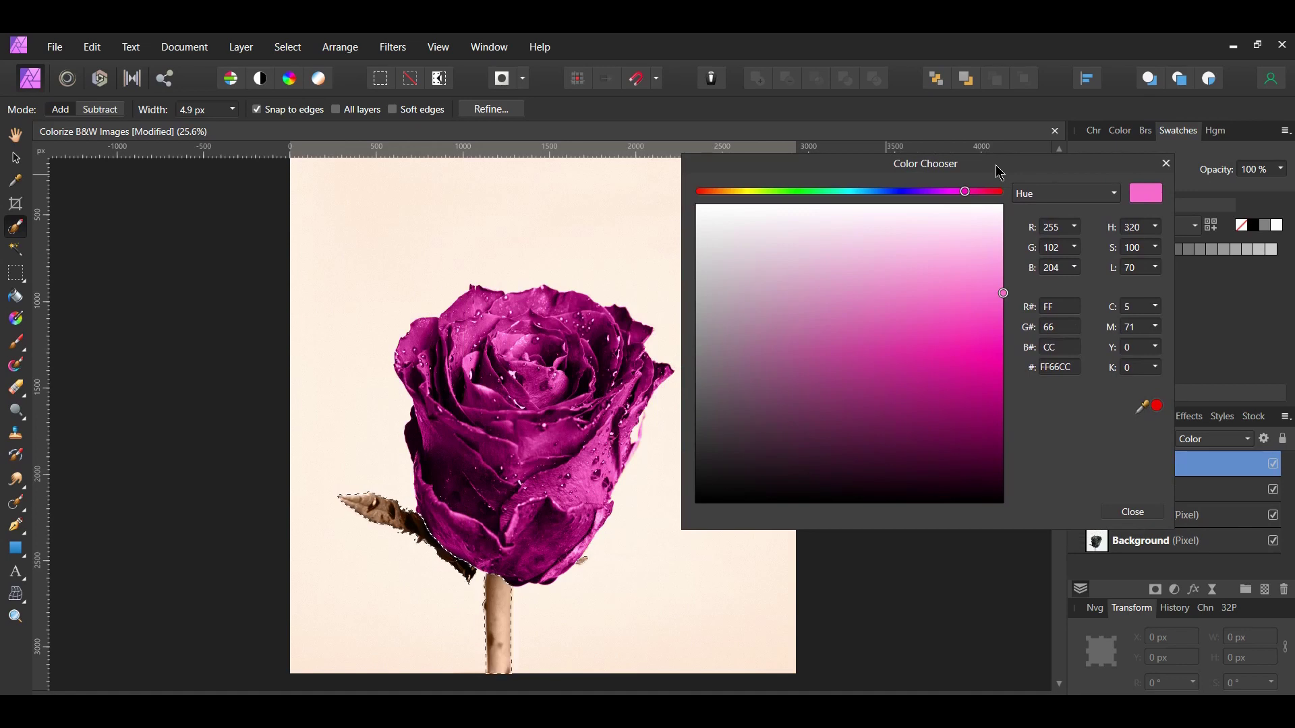
pyautogui.write('006C00')
pyautogui.press('Return')
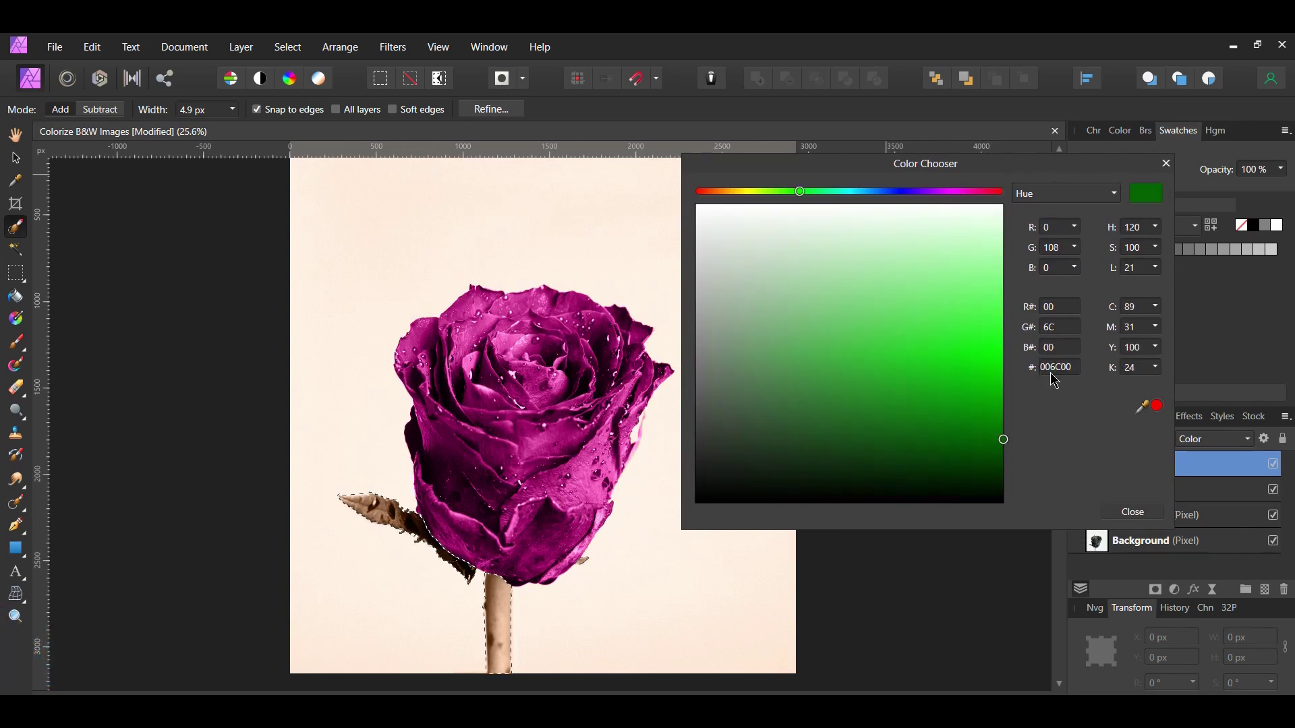
pyautogui.click(1133, 512)
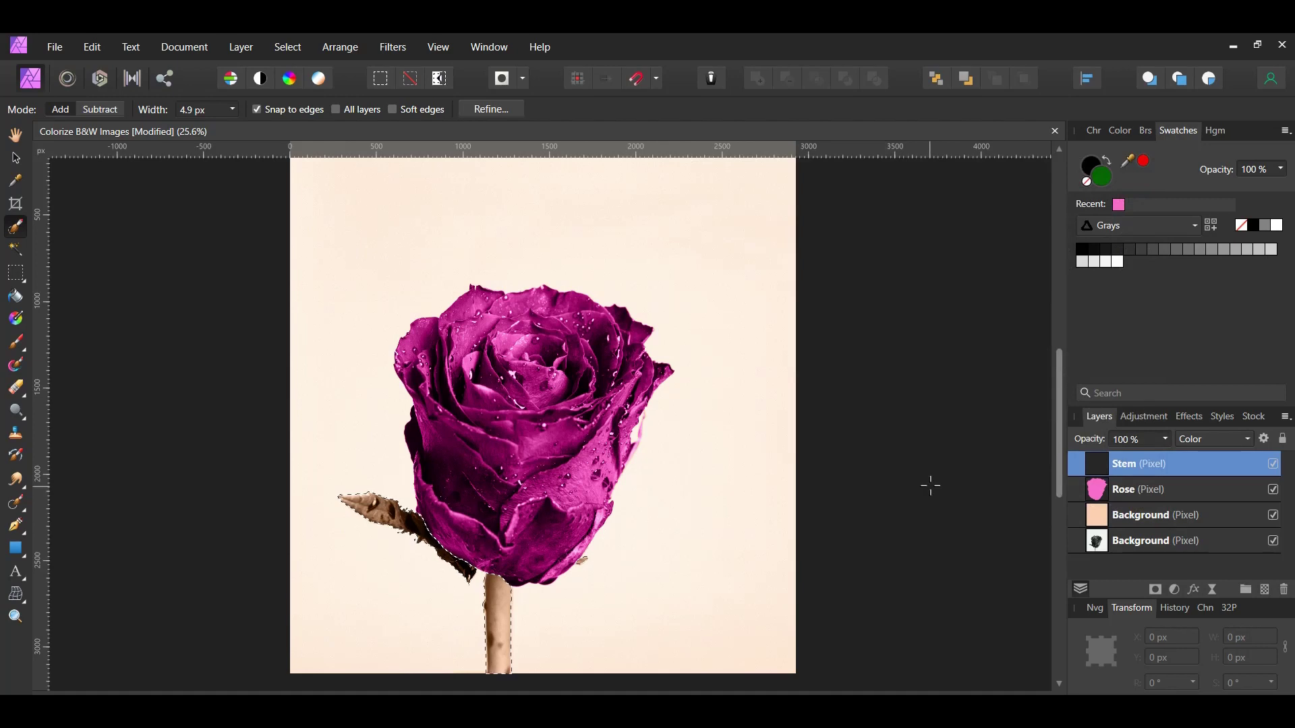
pyautogui.click(15, 297)
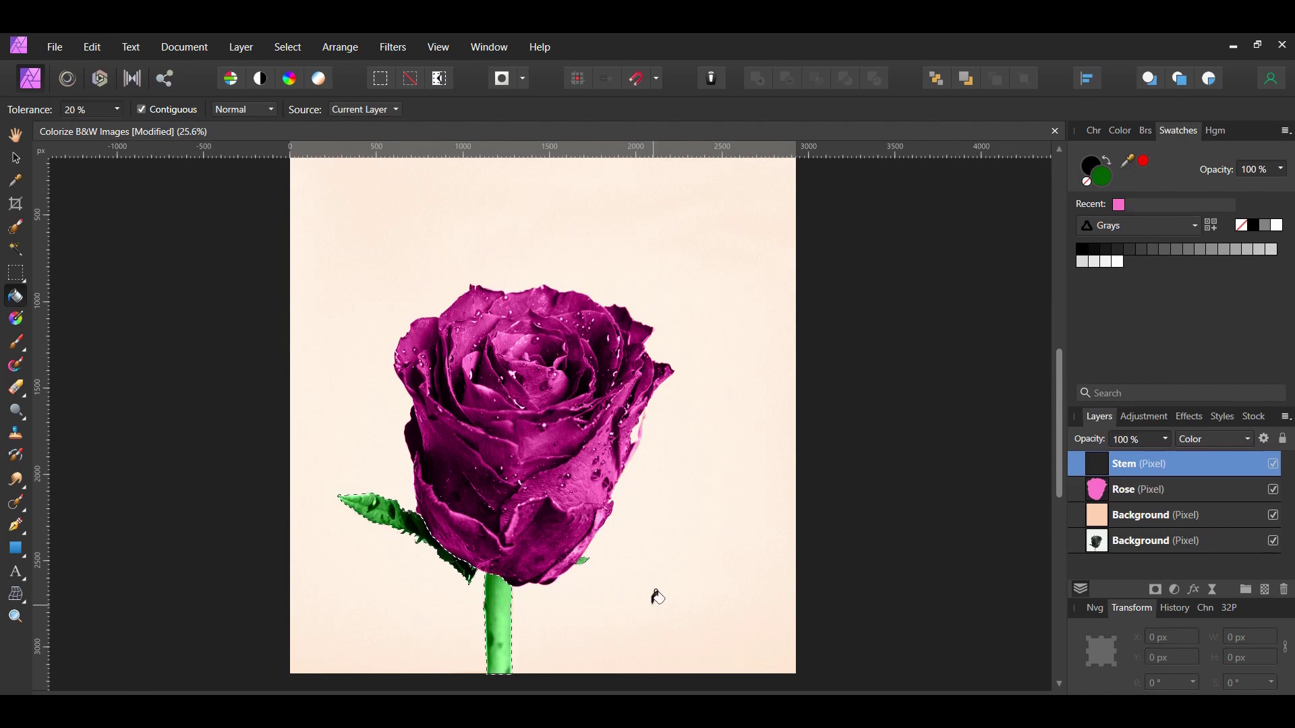
pyautogui.hotkey('ctrl', 'd')
pyautogui.press('v')
pyautogui.scroll(-1, 806, 624)
pyautogui.click(1015, 641)
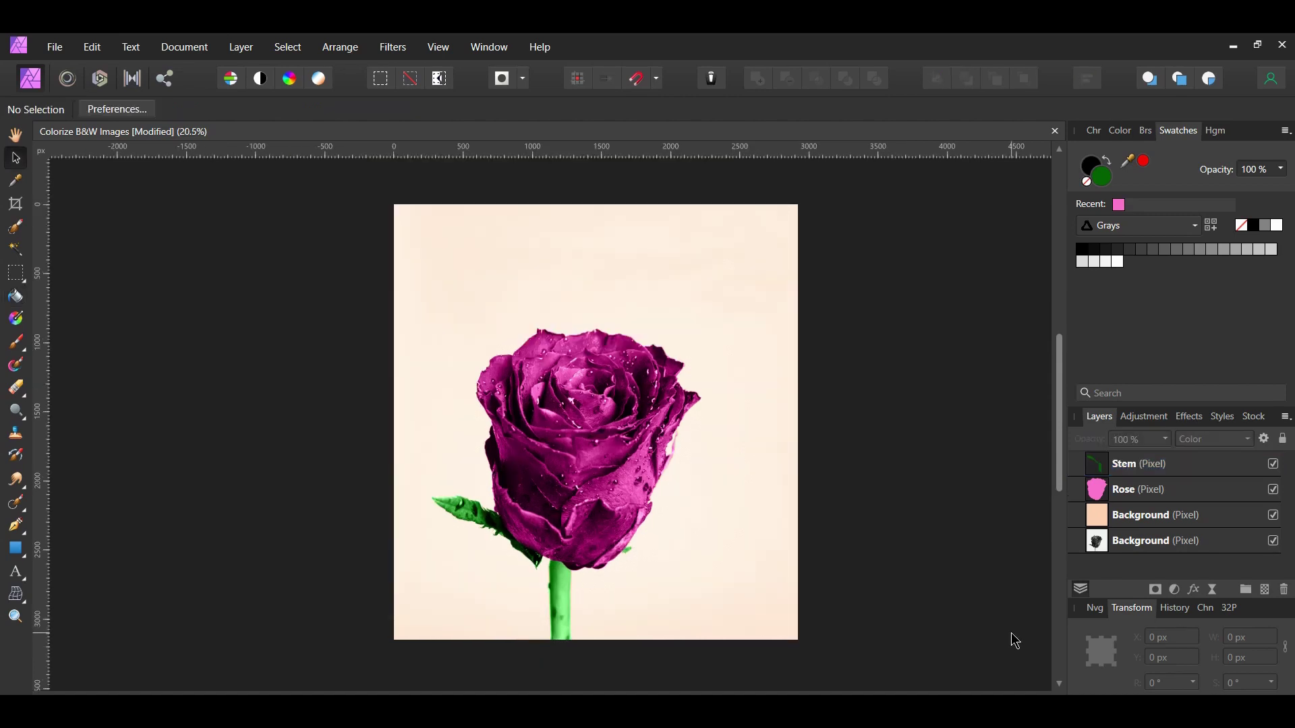
# Select the Stem, Rose and peach Background layers together for a before-and-after check, leaving no layer selected at the end.
pyautogui.click(1177, 464)
pyautogui.keyDown('shift'); pyautogui.click(1180, 514); pyautogui.keyUp('shift')
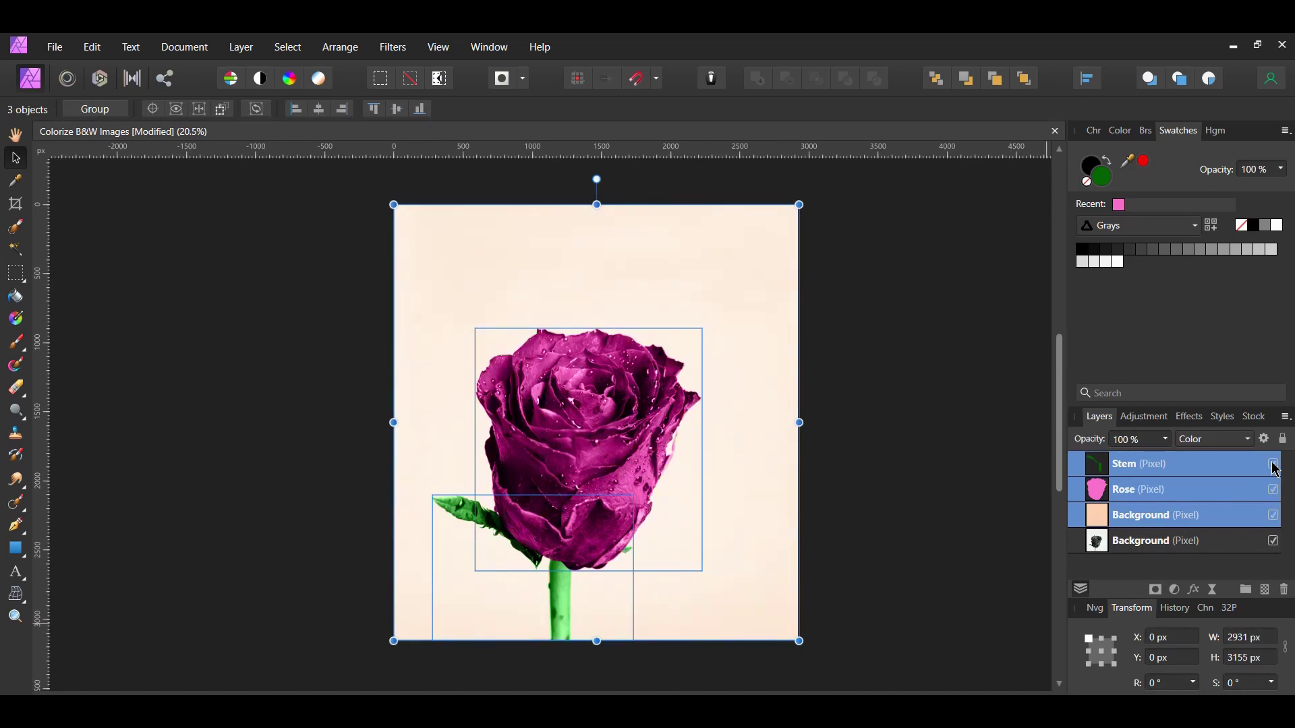
pyautogui.click(1013, 558)
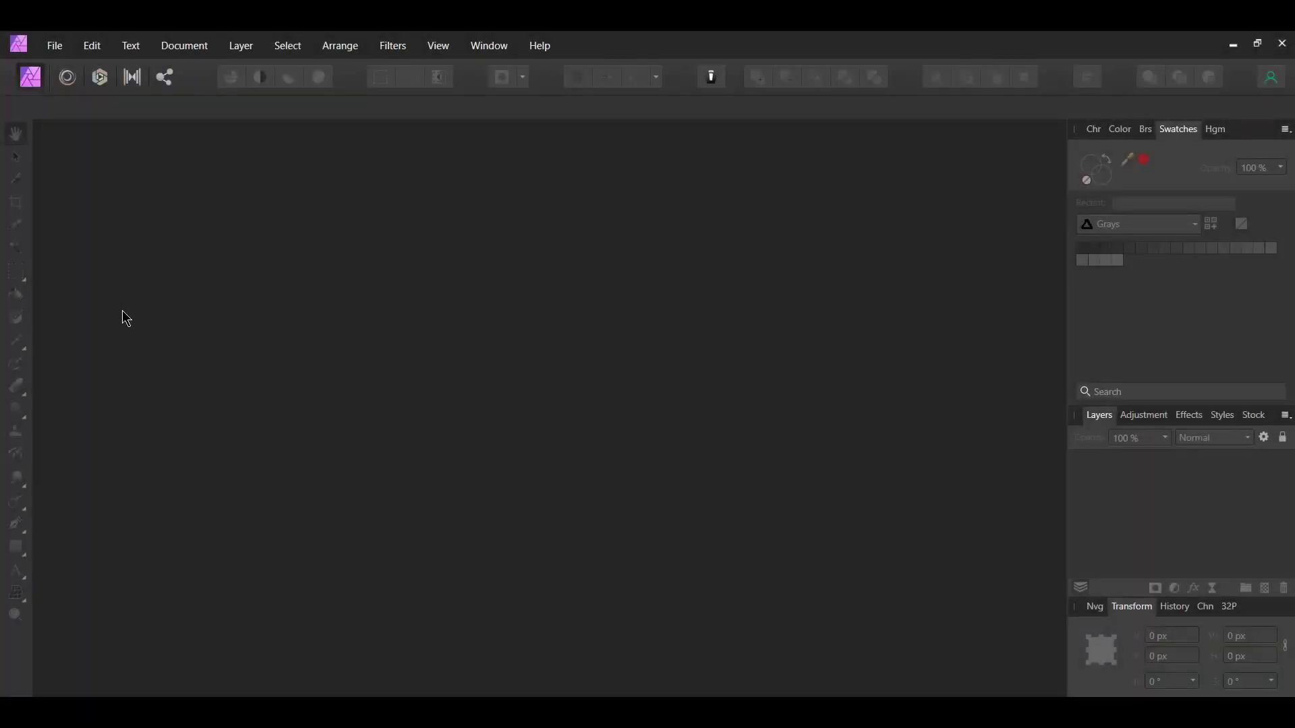
# Open the black-and-white field photo pexels-fall-maple-2339126.jpg.
pyautogui.click(54, 45)
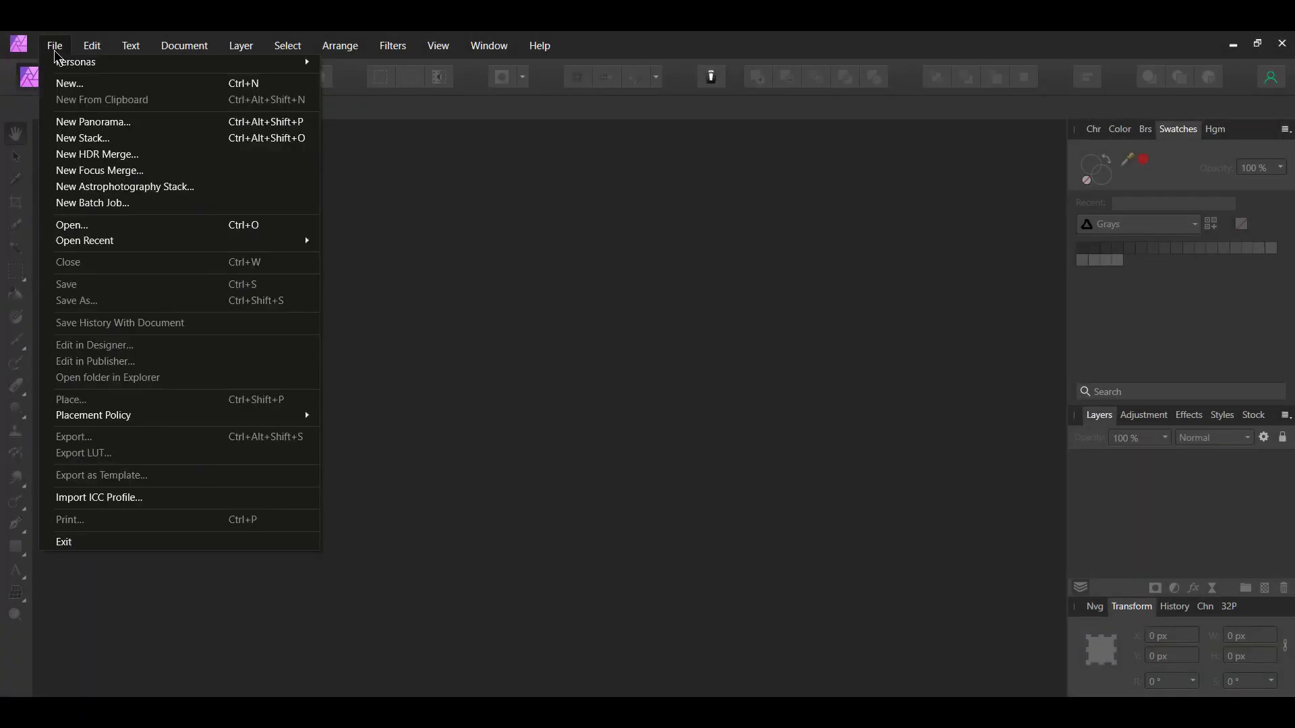
pyautogui.click(297, 224)
pyautogui.click(596, 210)
pyautogui.click(827, 411)
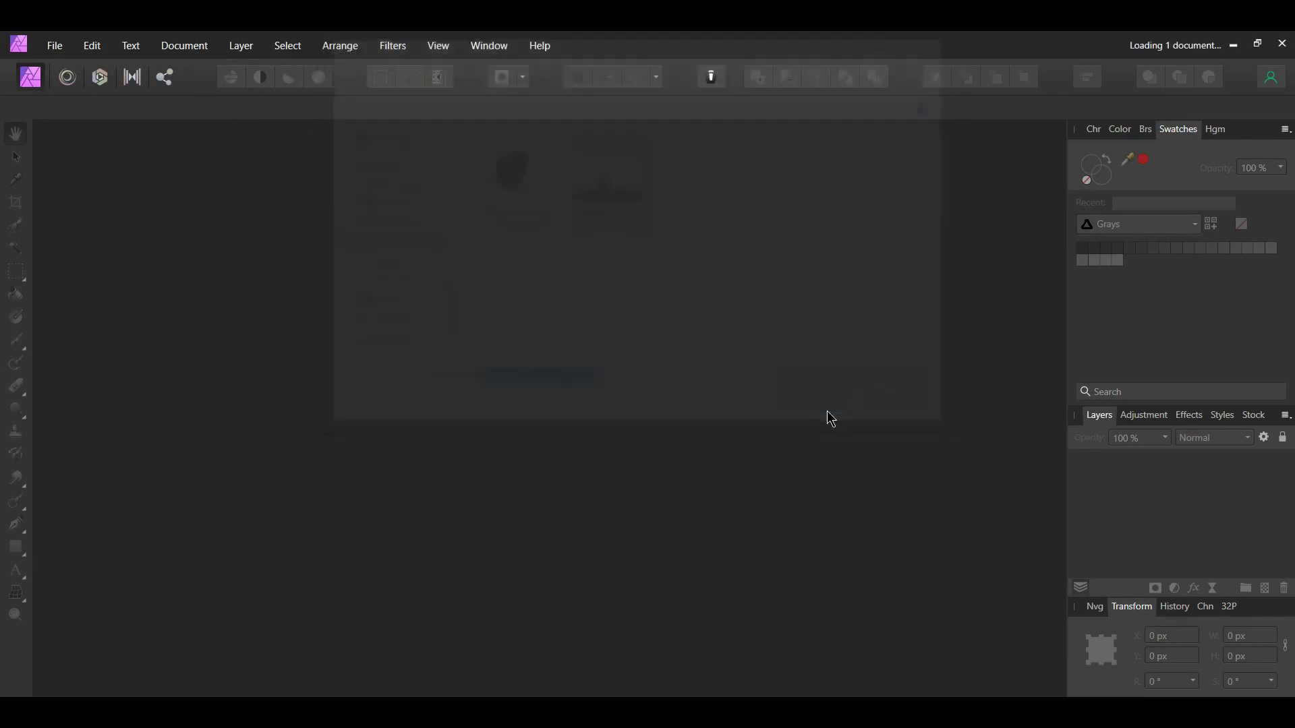
# Duplicate the field photo's Background layer and hide the original beneath it.
pyautogui.press('v')
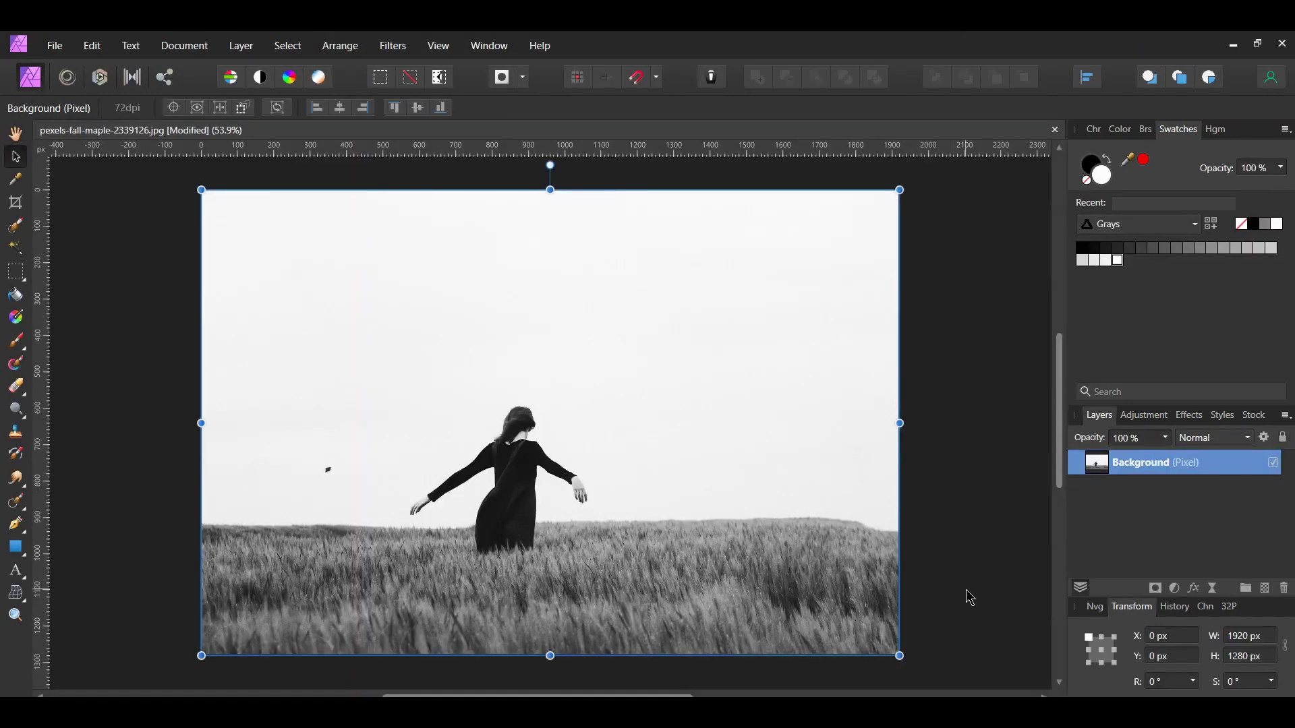
pyautogui.hotkey('ctrl', 'j')
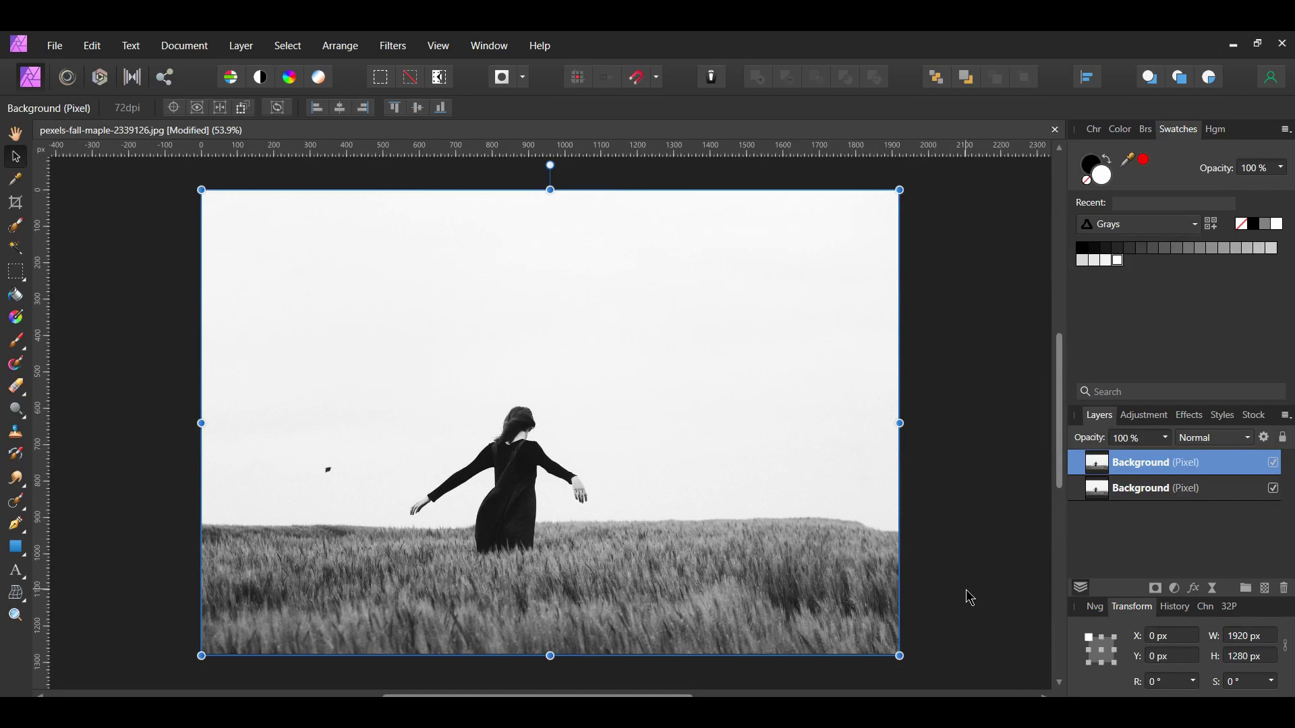
pyautogui.click(1274, 489)
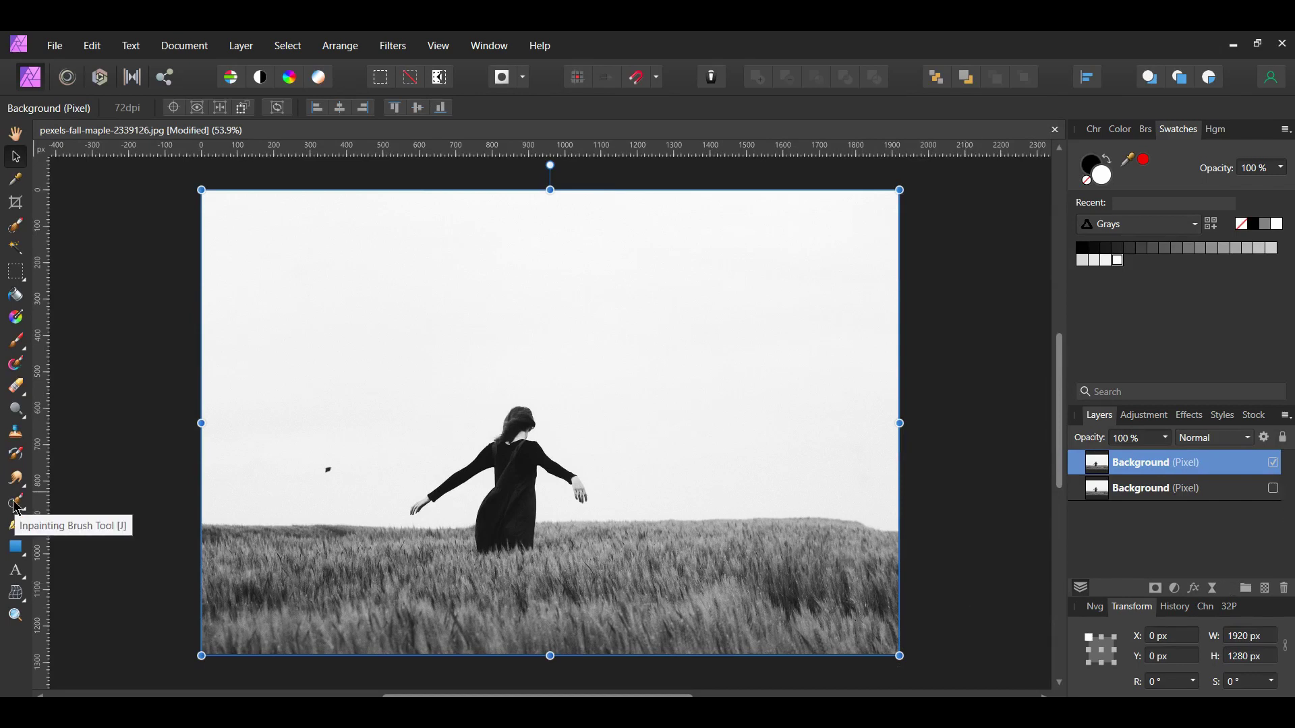
# Remove the small dark speck from the sky beside the woman with the Inpainting Brush on the duplicate layer.
pyautogui.click(16, 502)
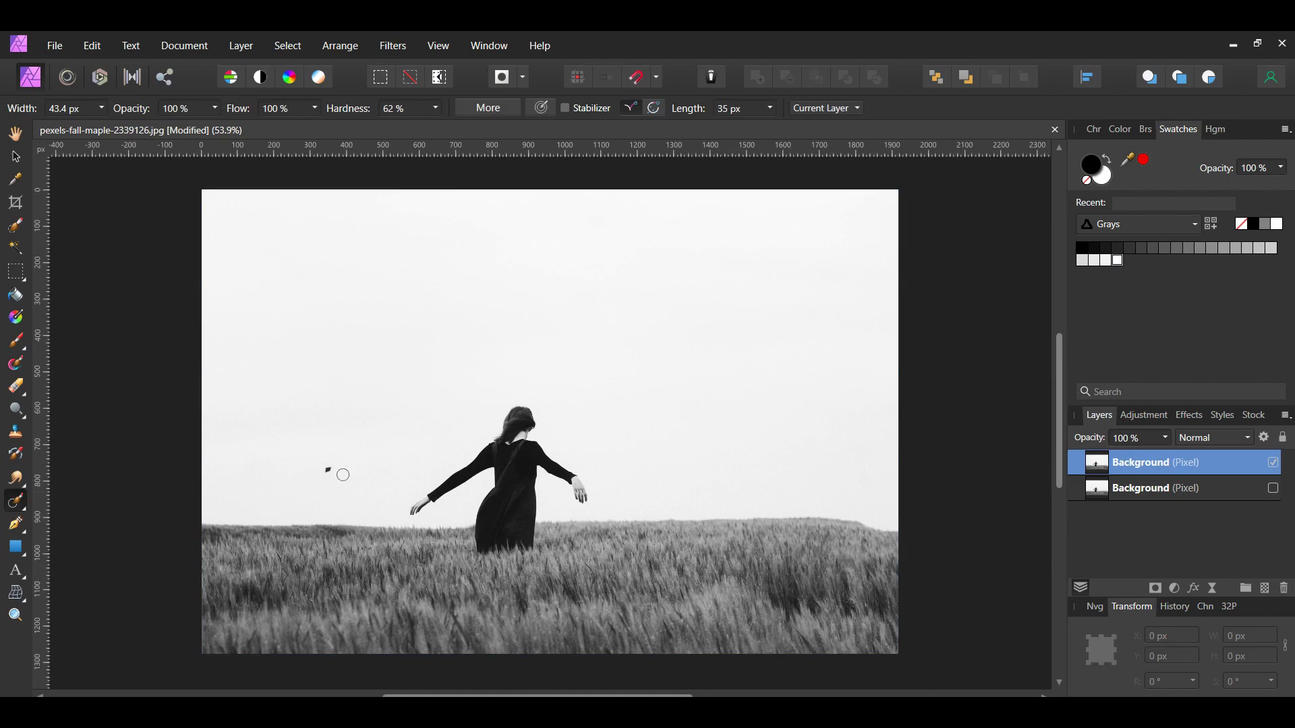
pyautogui.click(326, 470)
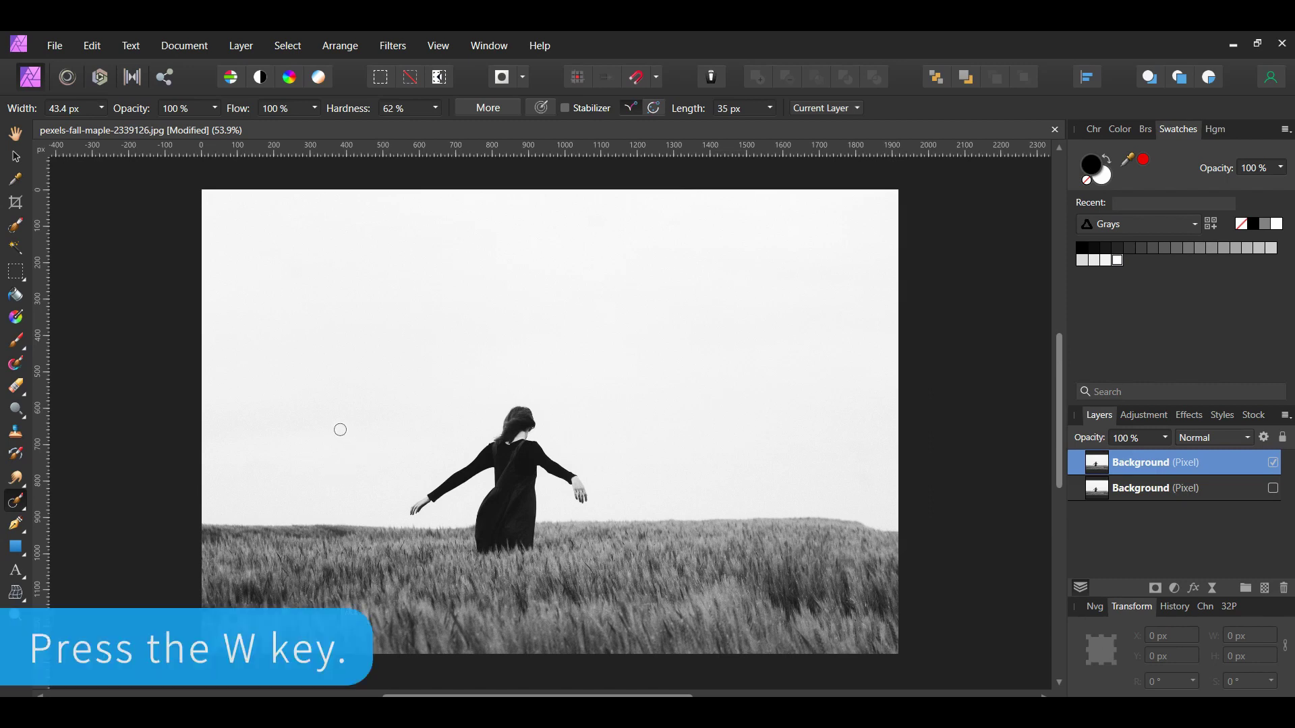
# Select the entire grass field below the sky, excluding the woman, with the Selection Brush.
pyautogui.press('w')
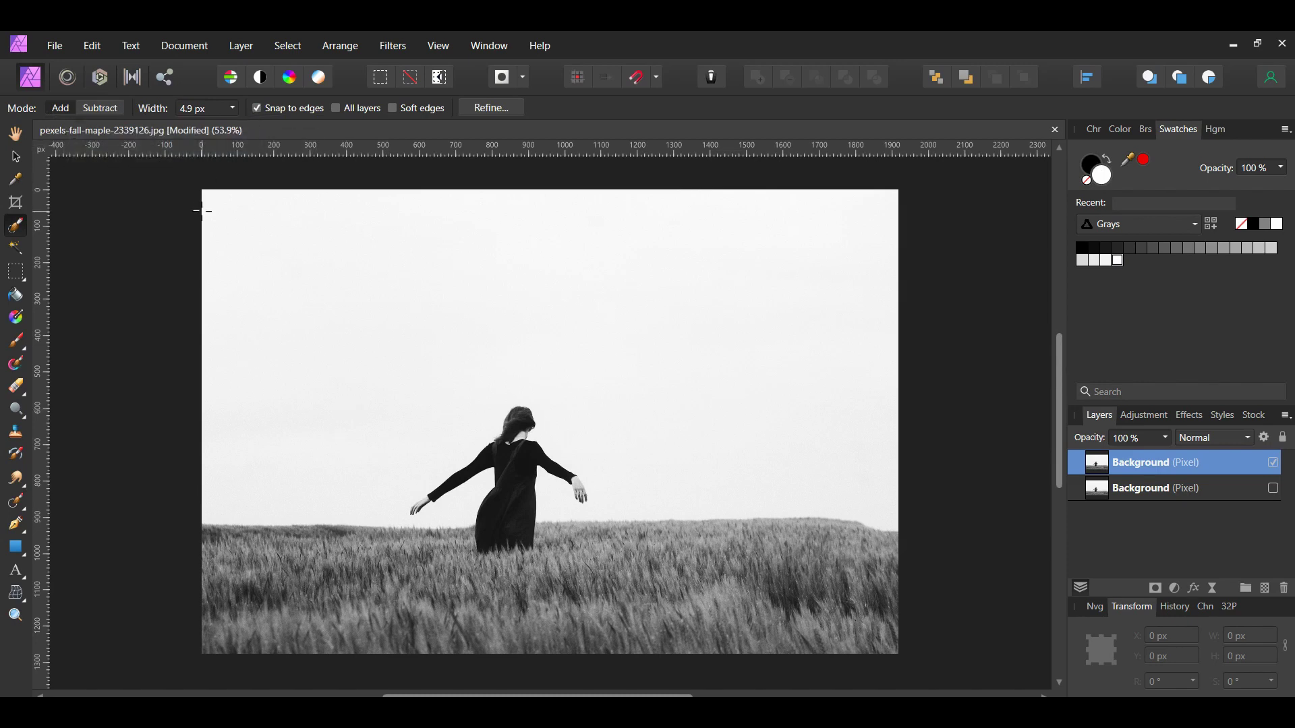
pyautogui.press(']')
pyautogui.press(']')
pyautogui.press(']')
pyautogui.press(']')
pyautogui.press(']')
pyautogui.moveTo(254, 593)
pyautogui.mouseDown()
pyautogui.moveTo(287, 555)
pyautogui.moveTo(359, 591)
pyautogui.moveTo(553, 605)
pyautogui.moveTo(996, 599)
pyautogui.mouseUp()
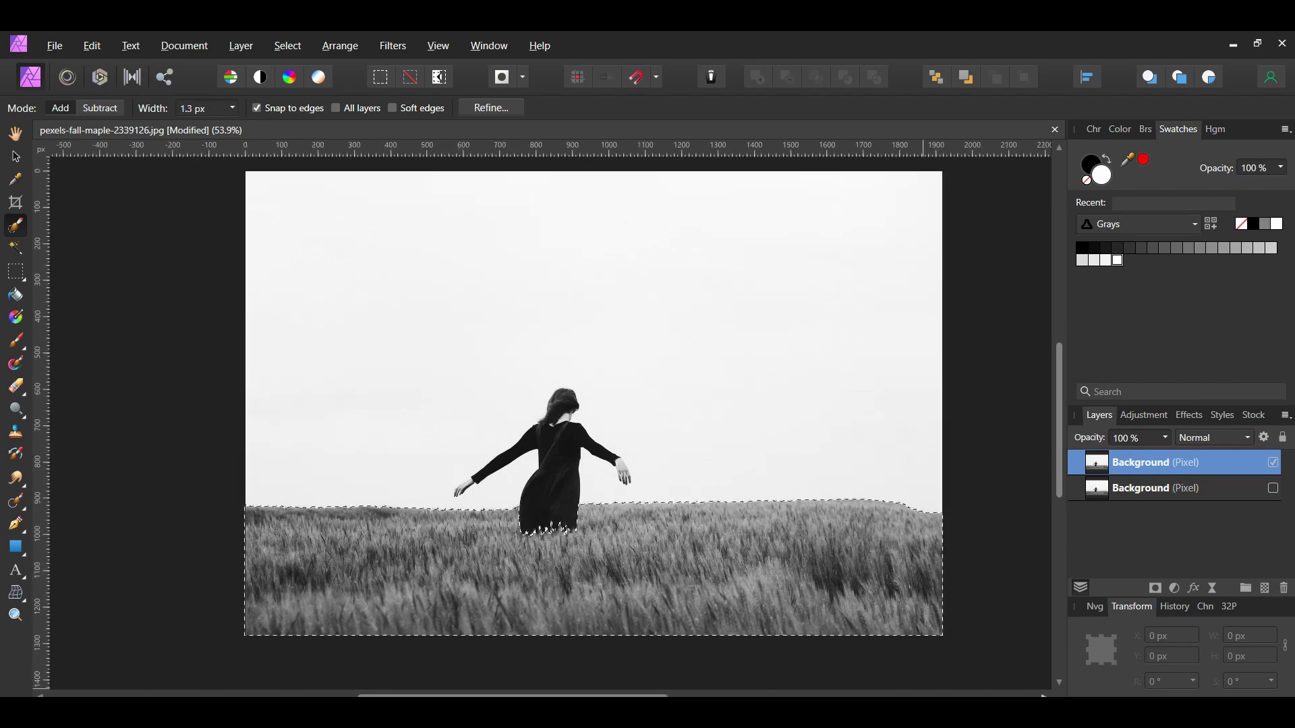
# Add a Color Balance adjustment to the selected grass with midtones at Cyan/Red -27%, Magenta/Green 44% and Yellow/Blue -27%.
pyautogui.click(1175, 589)
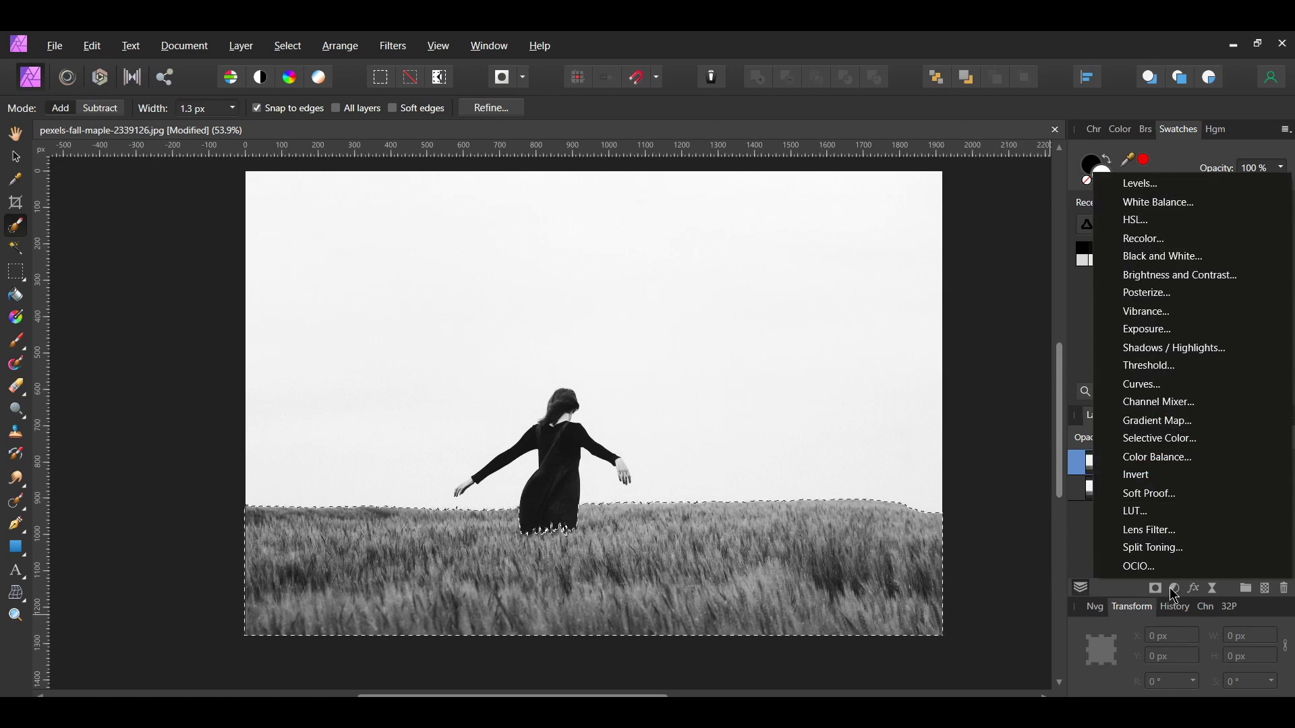
pyautogui.click(1162, 460)
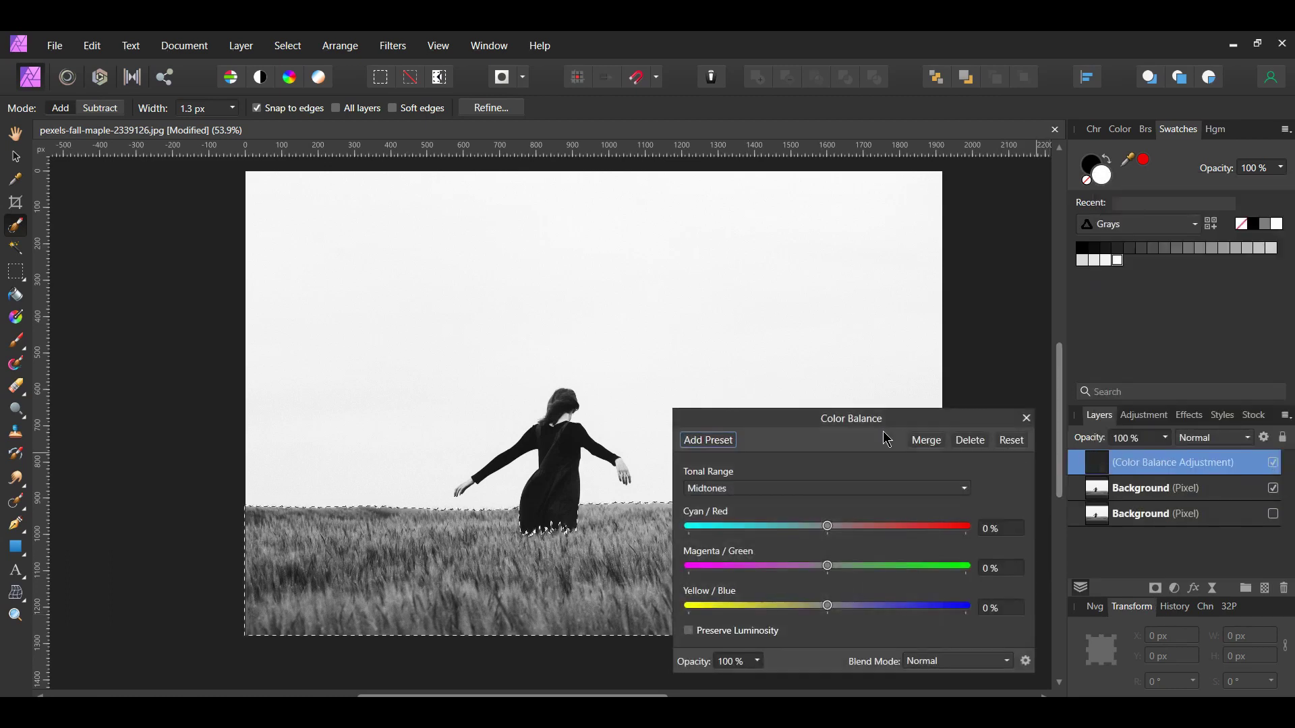
pyautogui.moveTo(884, 419); pyautogui.dragTo(931, 199)
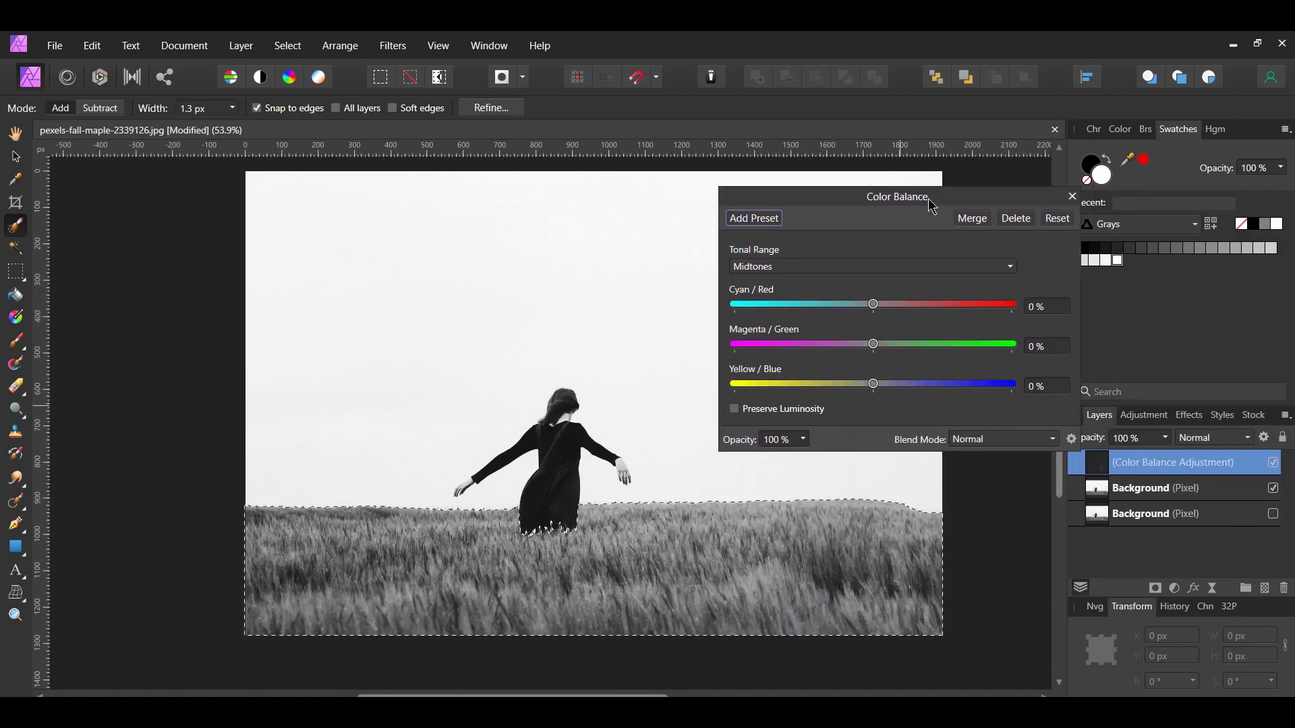
pyautogui.moveTo(874, 307); pyautogui.dragTo(836, 307)
pyautogui.moveTo(874, 384); pyautogui.dragTo(839, 387)
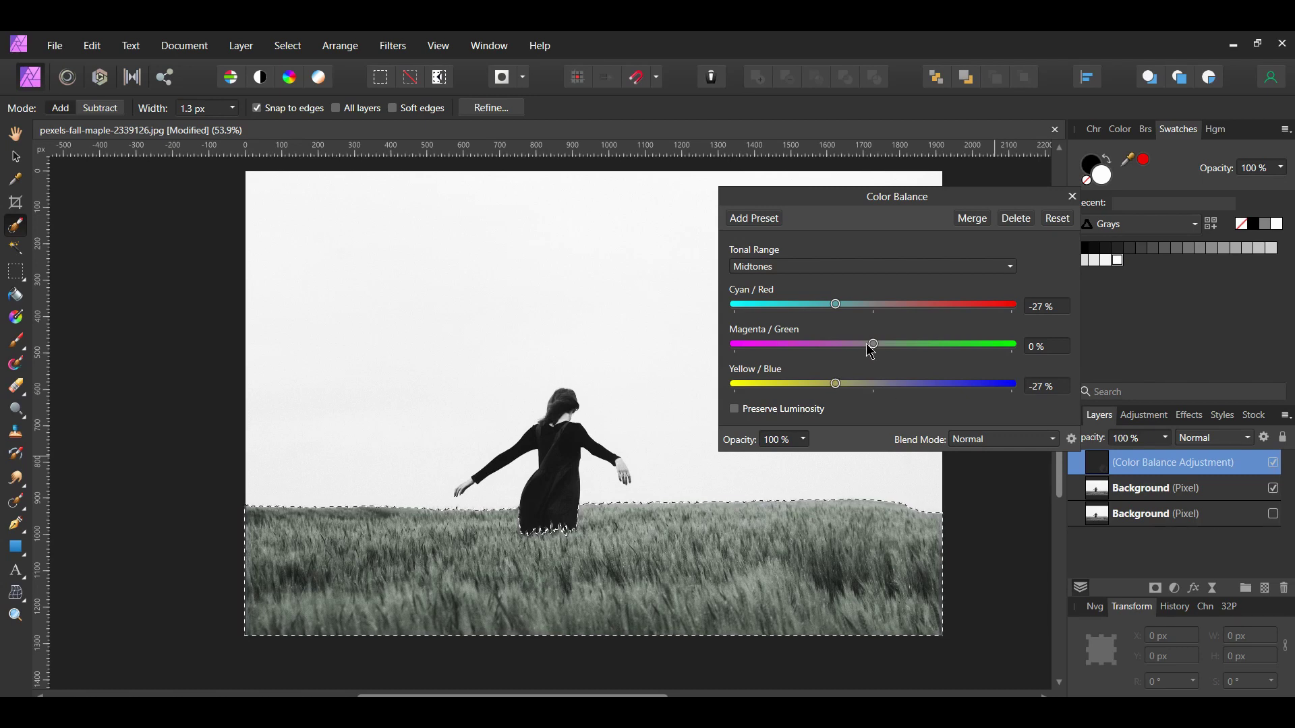
pyautogui.moveTo(873, 344); pyautogui.dragTo(938, 360)
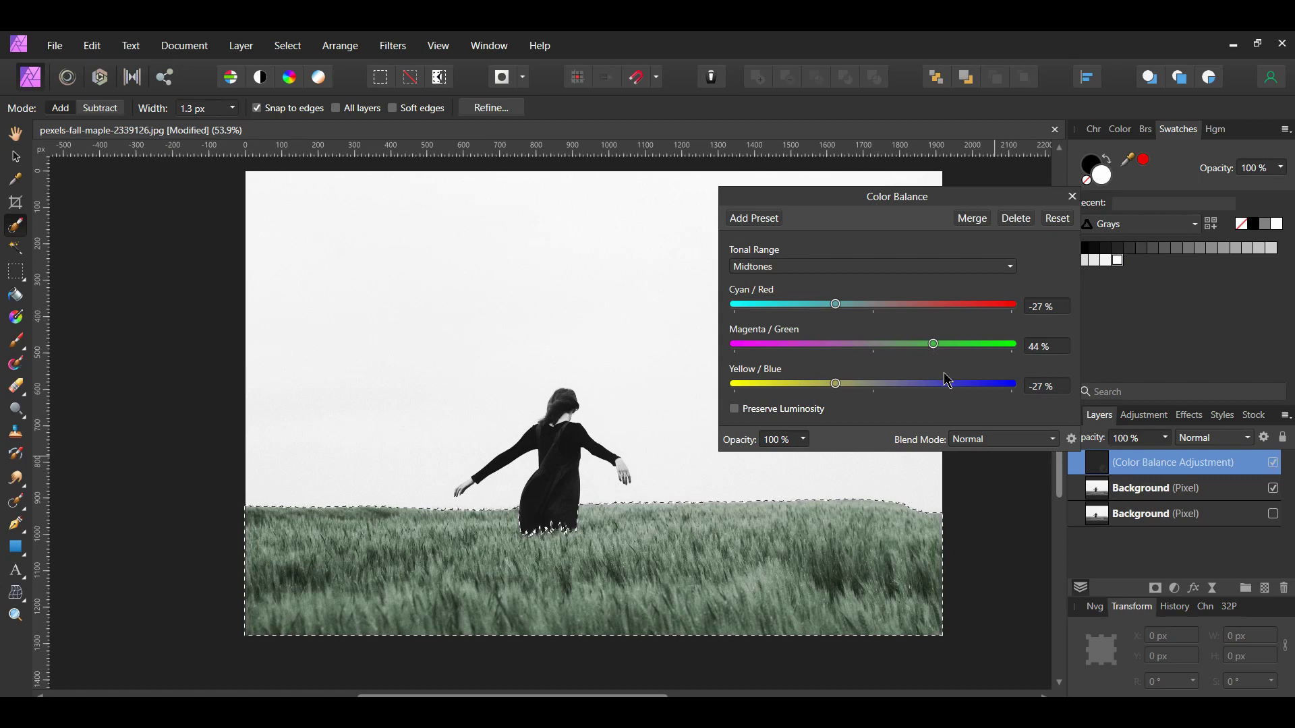
# Set the grass Color Balance shadows to Cyan/Red -22%, Magenta/Green 18% and Yellow/Blue -14%.
pyautogui.click(975, 264)
pyautogui.click(962, 284)
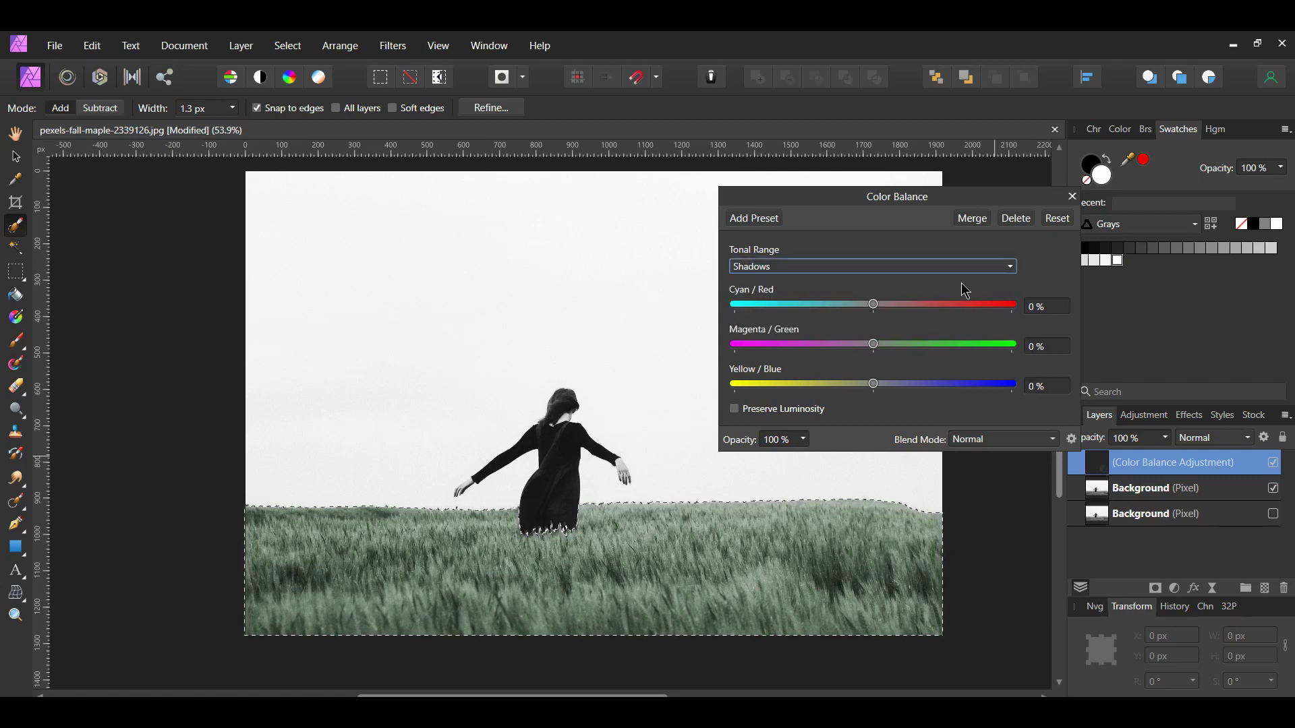
pyautogui.moveTo(873, 304); pyautogui.dragTo(842, 315)
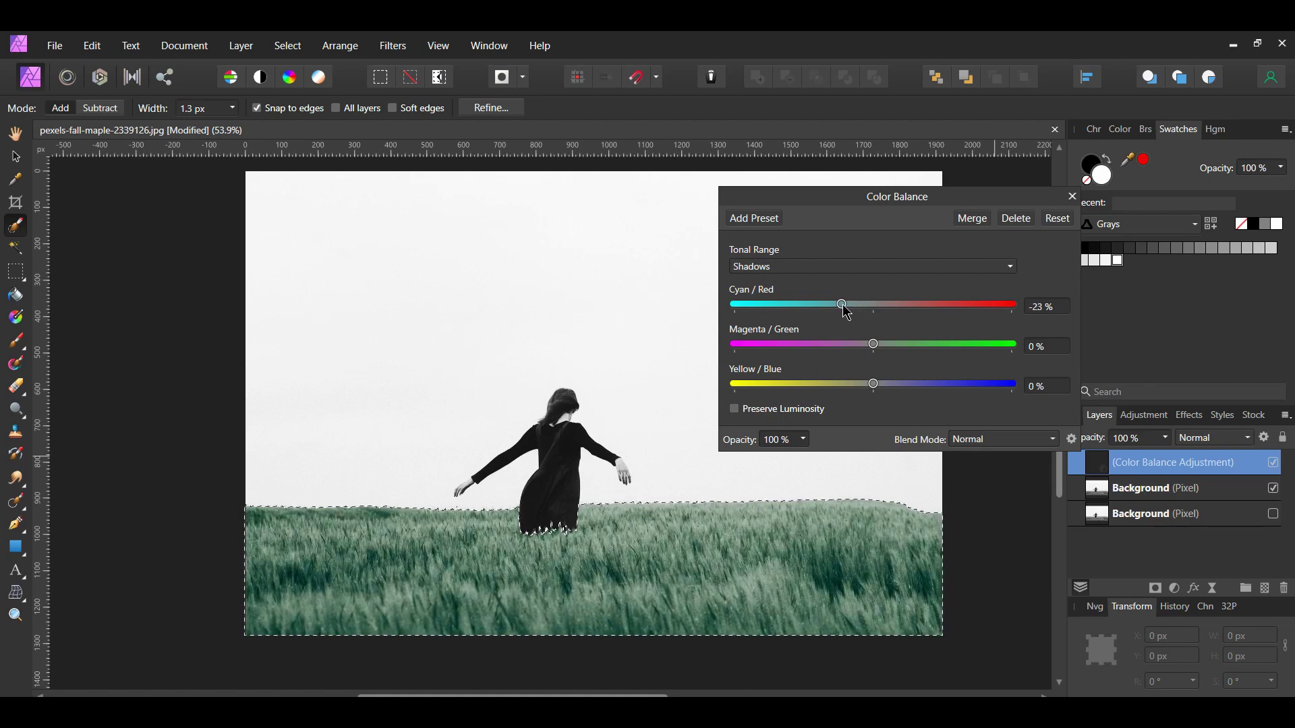
pyautogui.moveTo(845, 304); pyautogui.dragTo(847, 305)
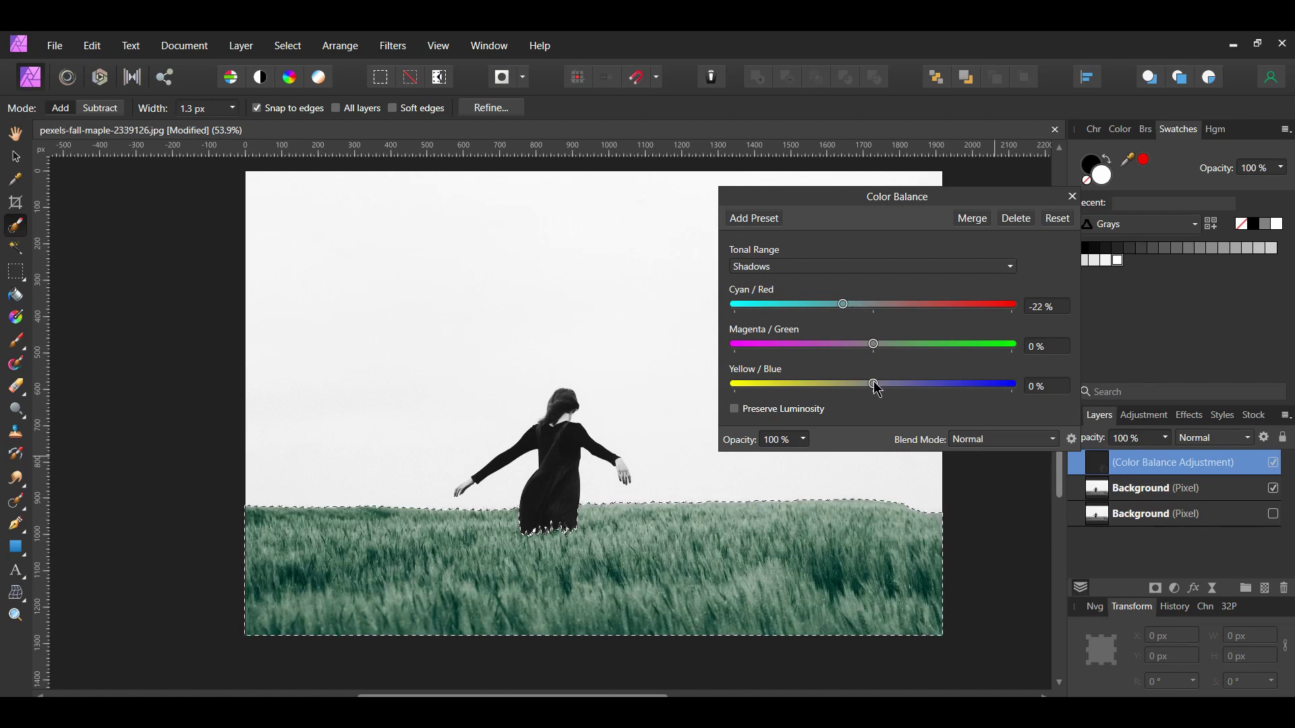
pyautogui.moveTo(877, 390); pyautogui.dragTo(858, 396)
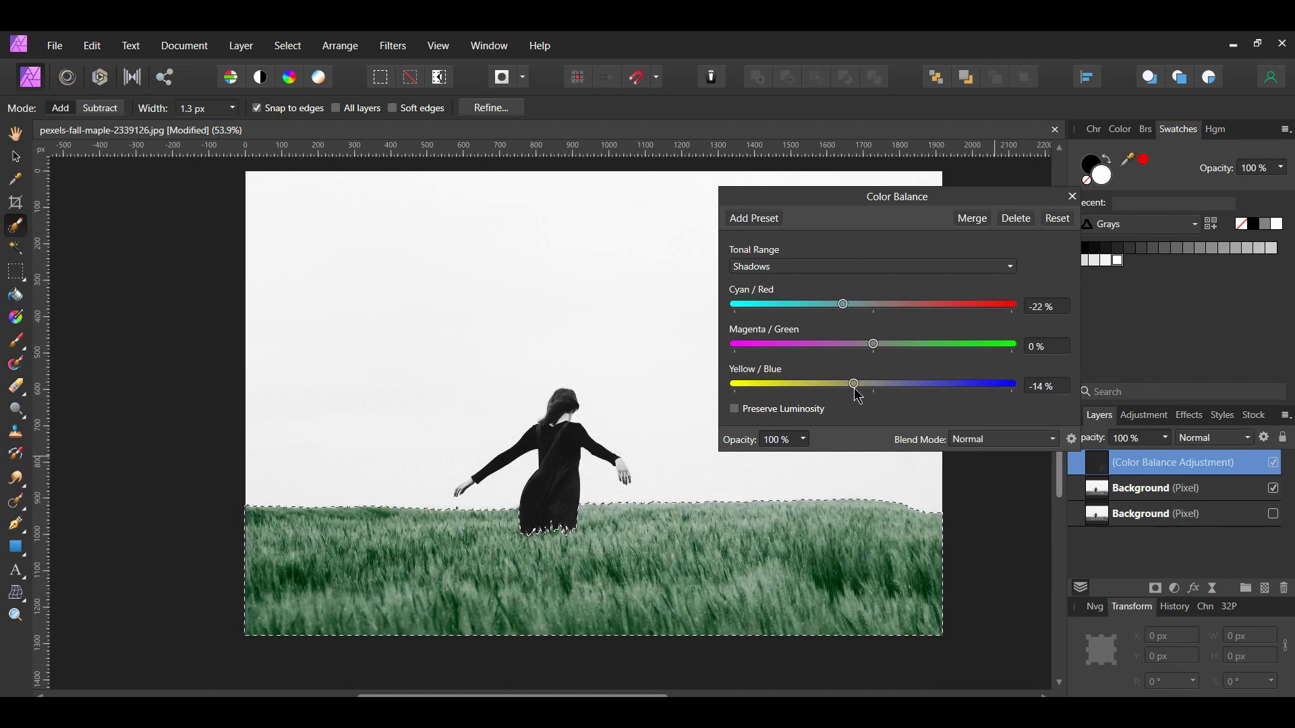
pyautogui.moveTo(874, 346); pyautogui.dragTo(889, 351)
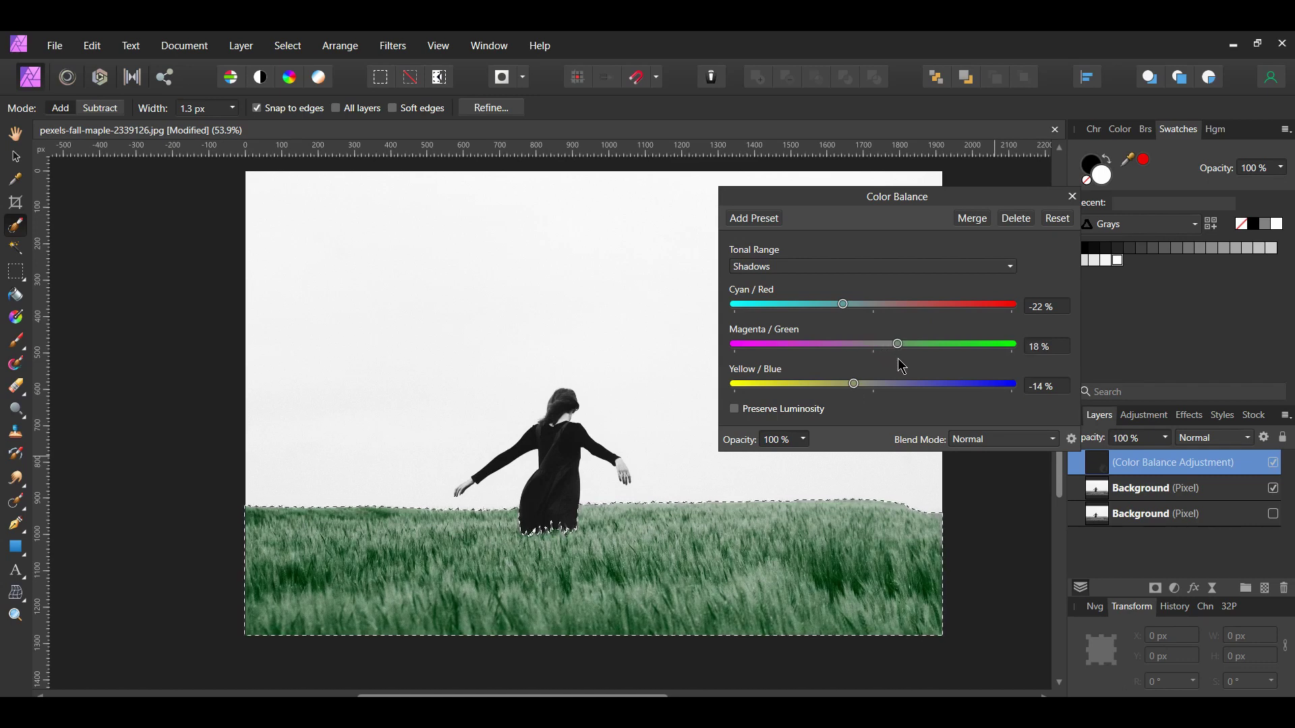
# Set the grass Color Balance highlights to Cyan/Red -22%, Magenta/Green 13% and Yellow/Blue -19%.
pyautogui.click(1010, 267)
pyautogui.click(1009, 302)
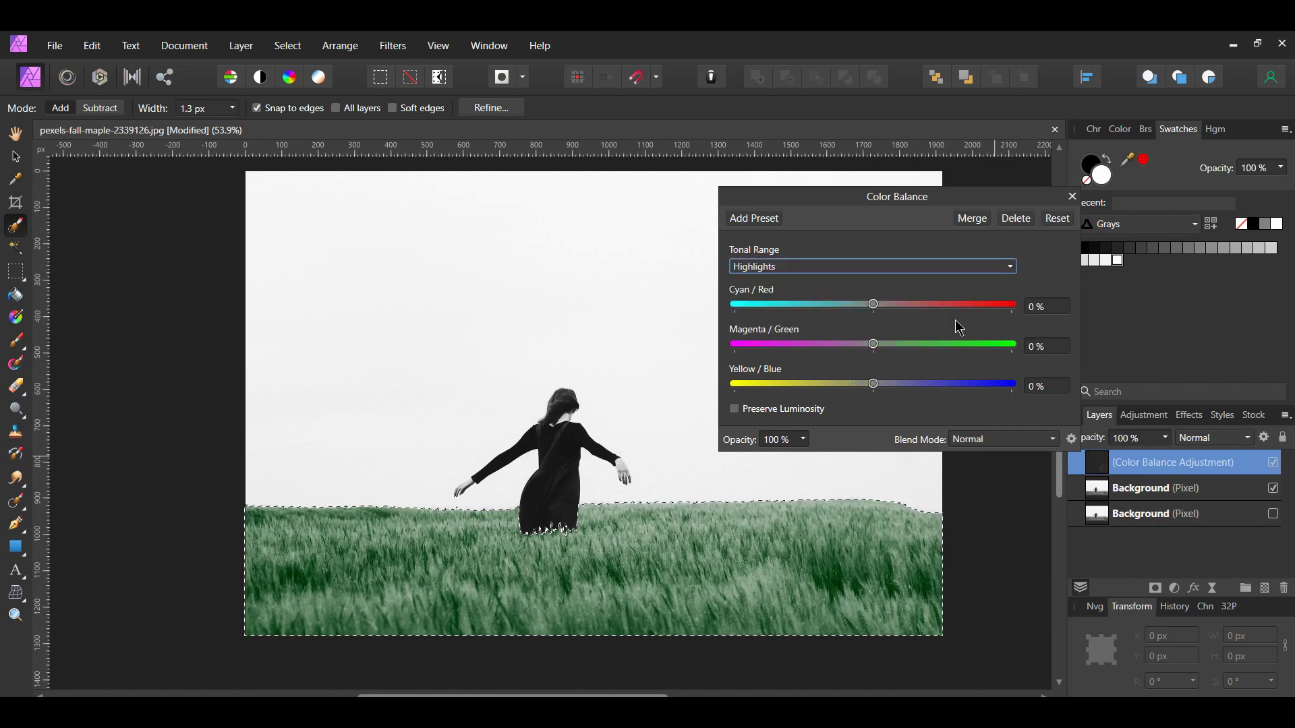
pyautogui.moveTo(873, 304); pyautogui.dragTo(843, 304)
pyautogui.click(871, 385)
pyautogui.moveTo(874, 394); pyautogui.dragTo(848, 385)
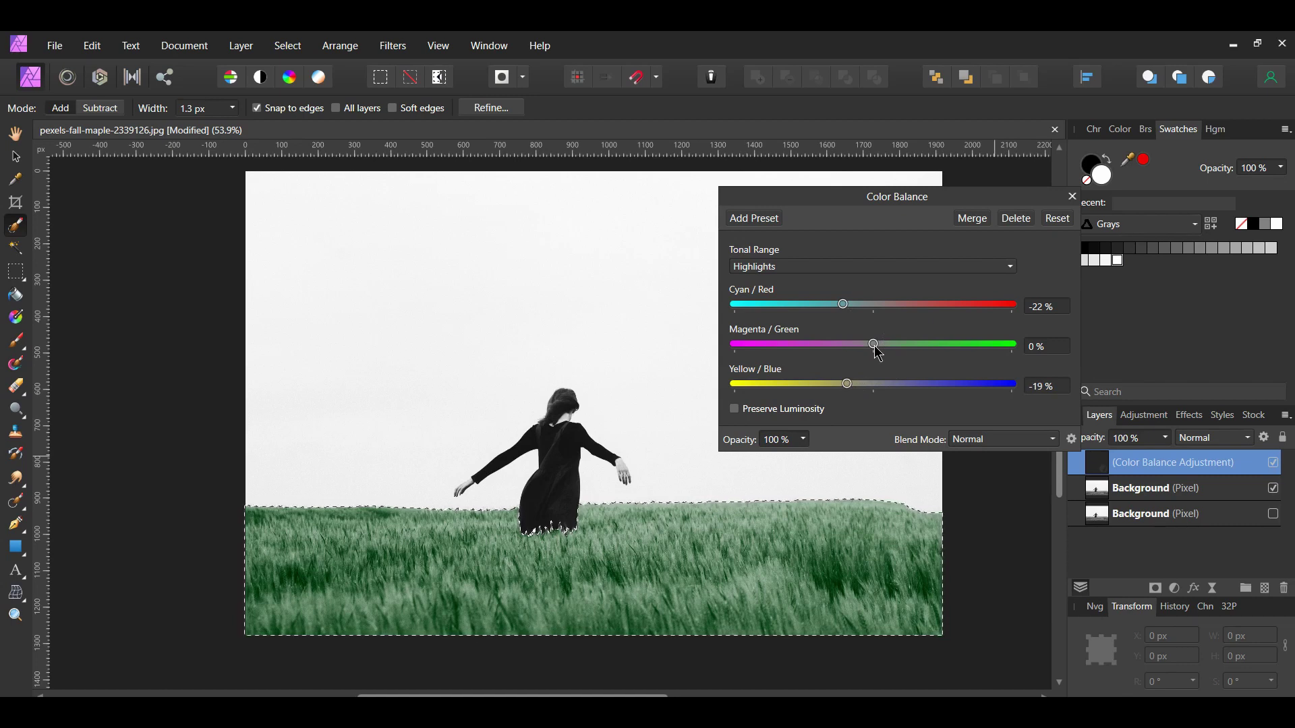
pyautogui.moveTo(875, 347); pyautogui.dragTo(895, 362)
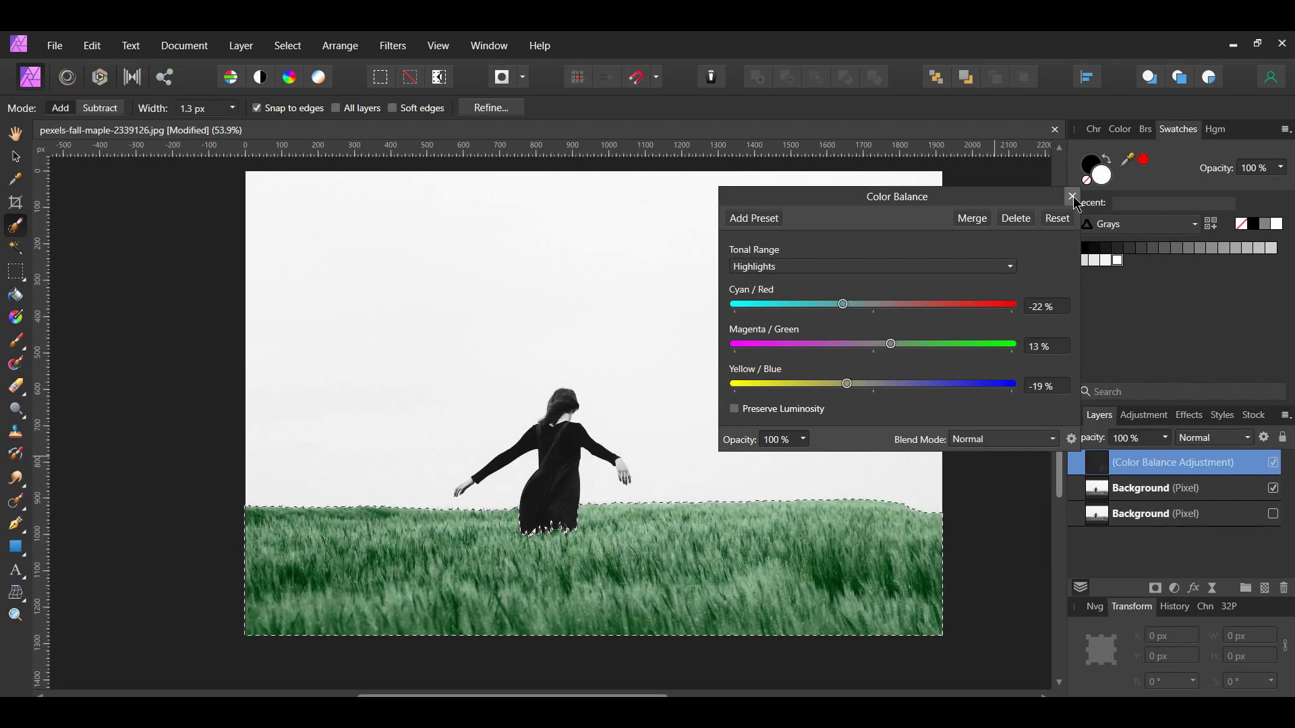
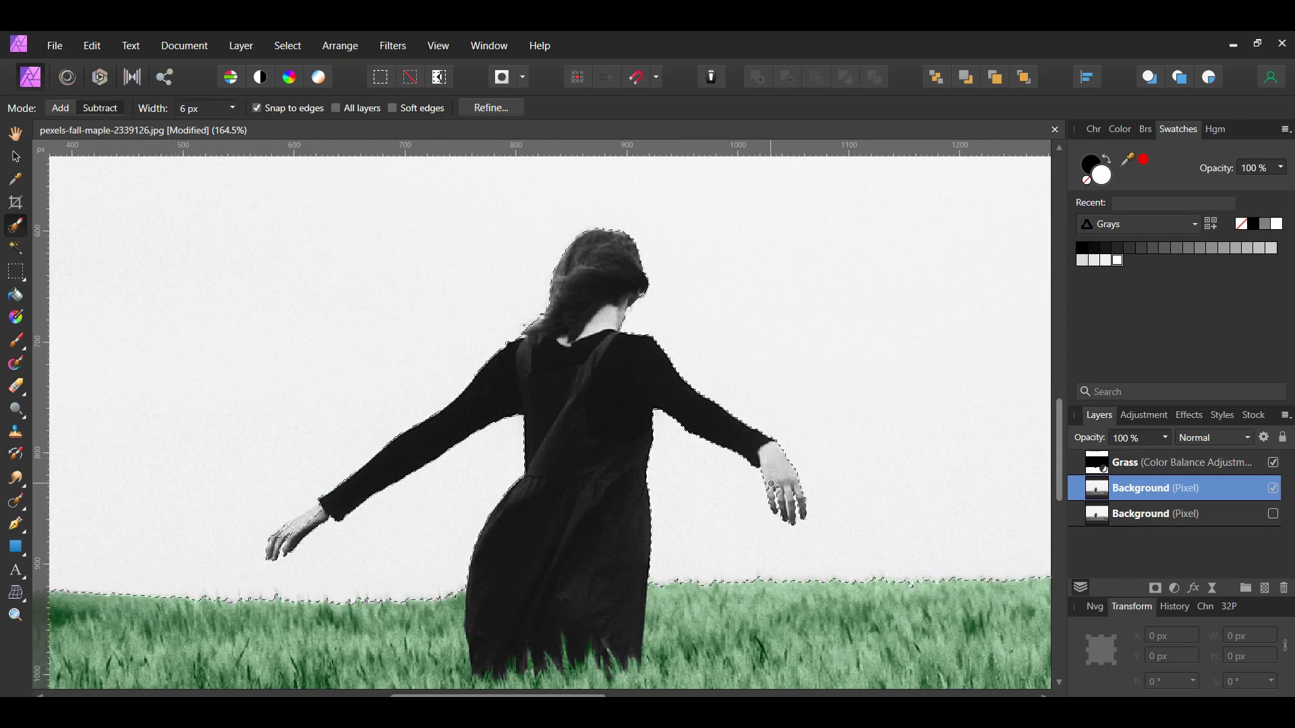
# Add a Curves adjustment for the selected sky above the visible Background layer.
pyautogui.scroll(1, 775, 465)
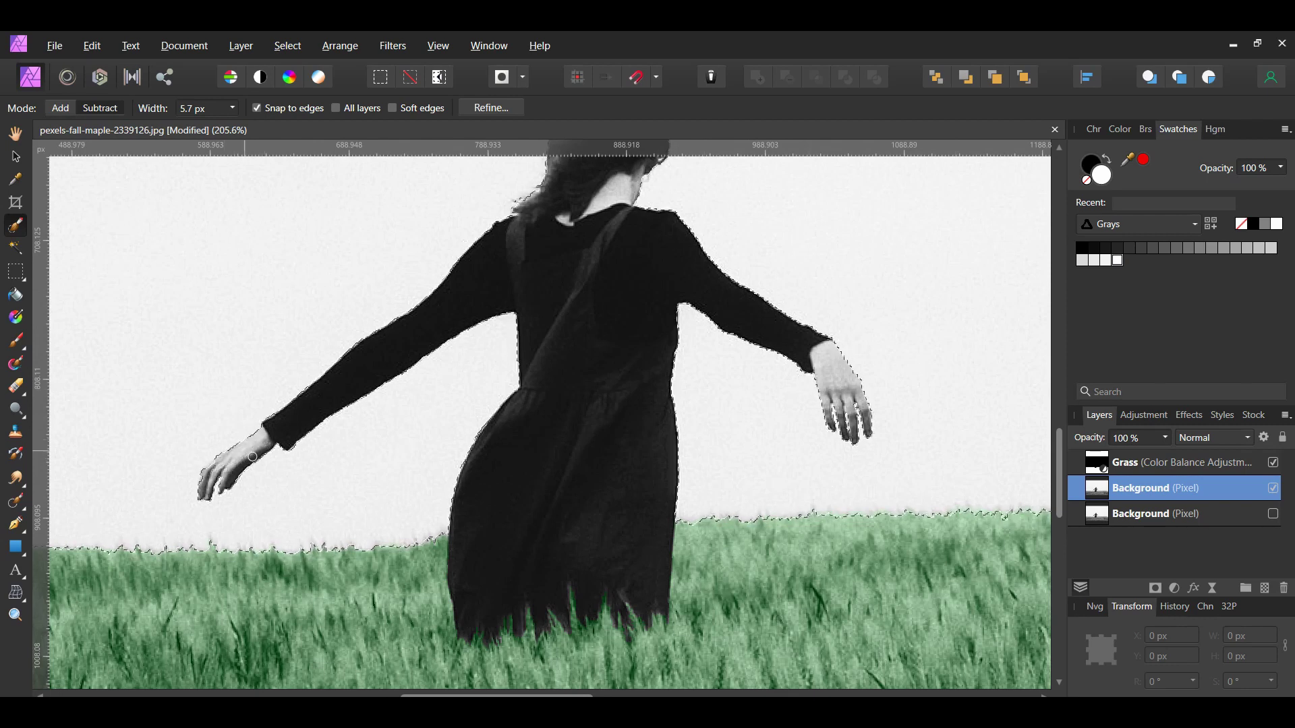
pyautogui.scroll(-6, 1017, 641)
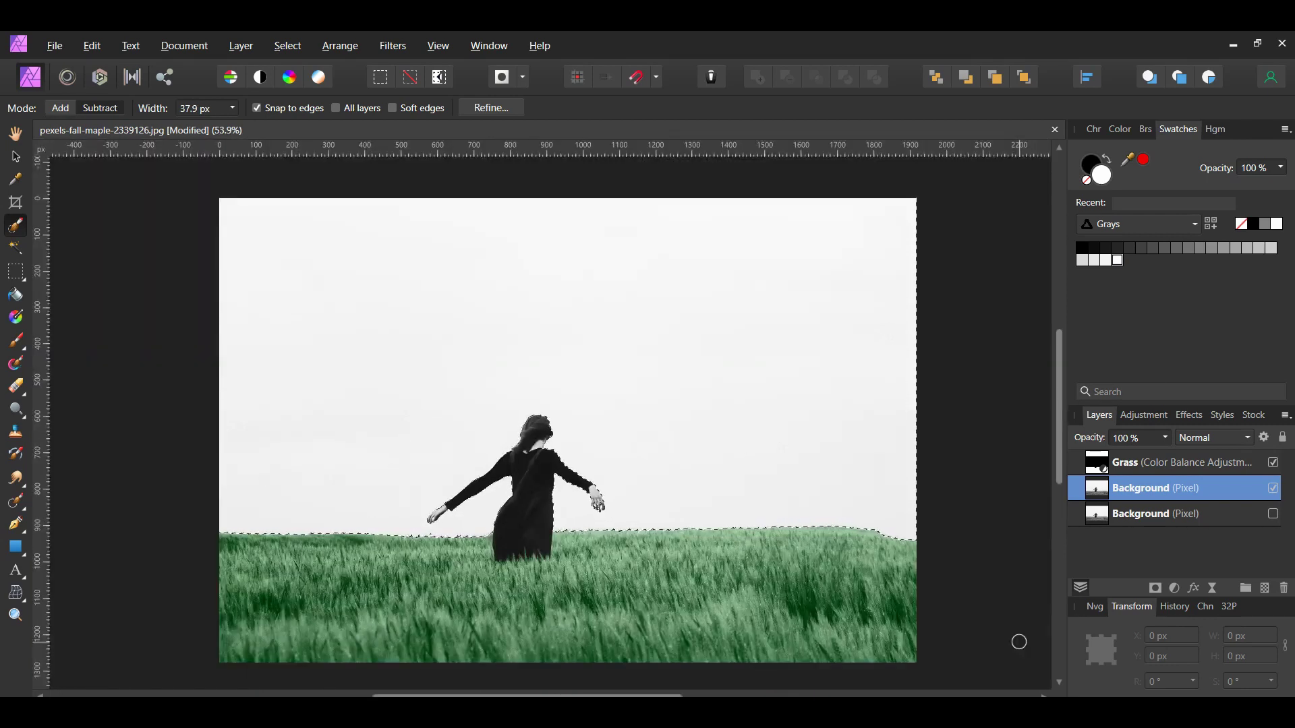
pyautogui.click(1175, 589)
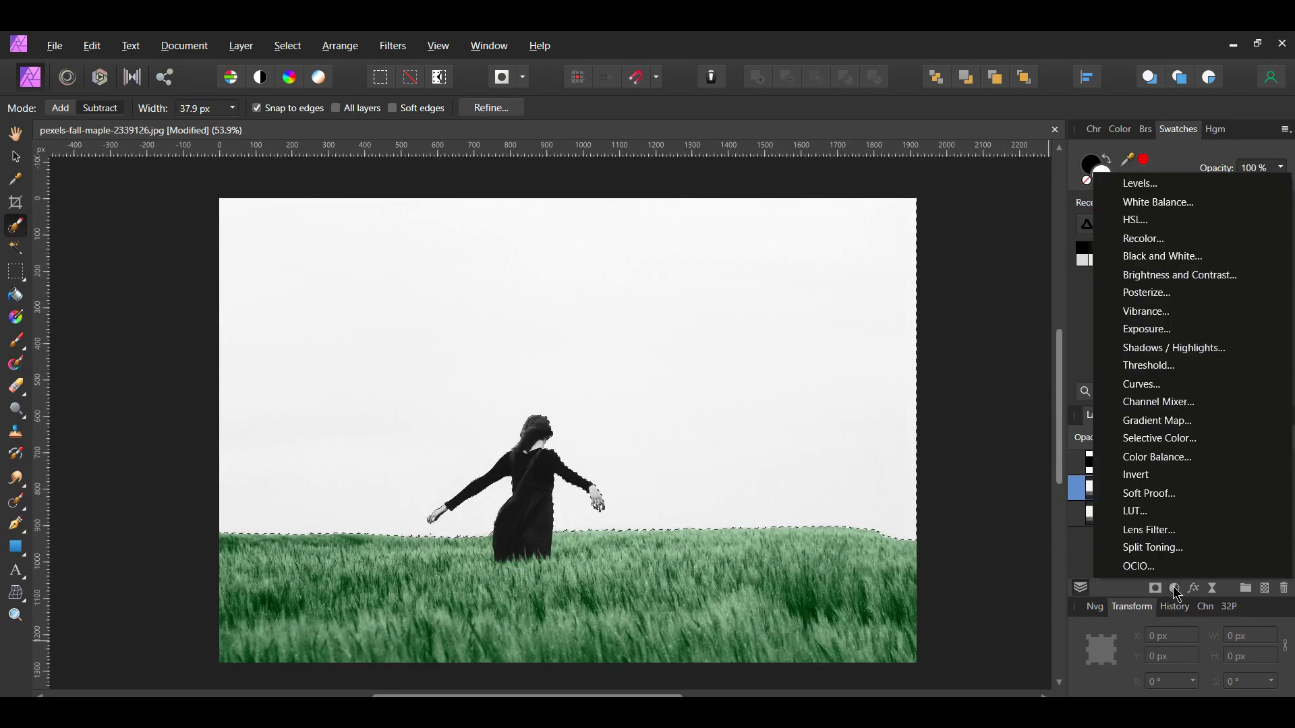
pyautogui.click(1142, 385)
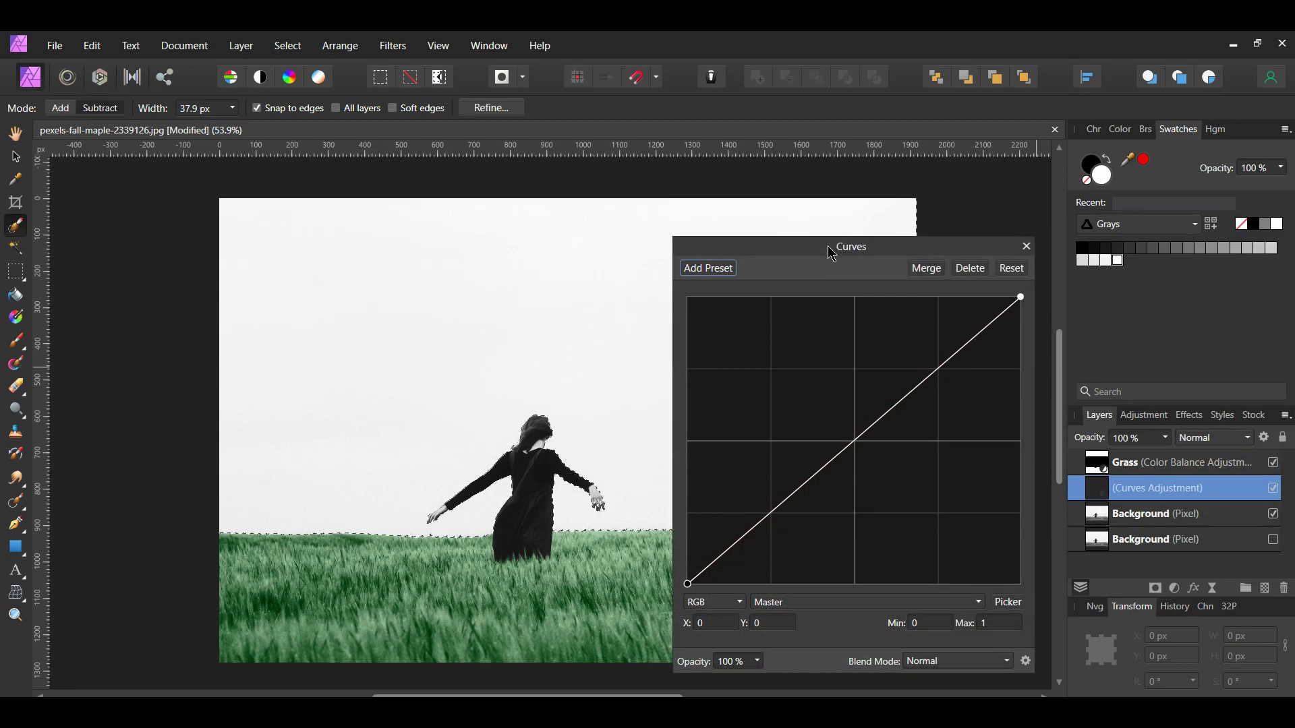
# Pull the sky Curves' red channel down near the midtones and at X 0.89, Y 0.72, and slightly lower its white endpoint.
pyautogui.moveTo(825, 255); pyautogui.dragTo(863, 146)
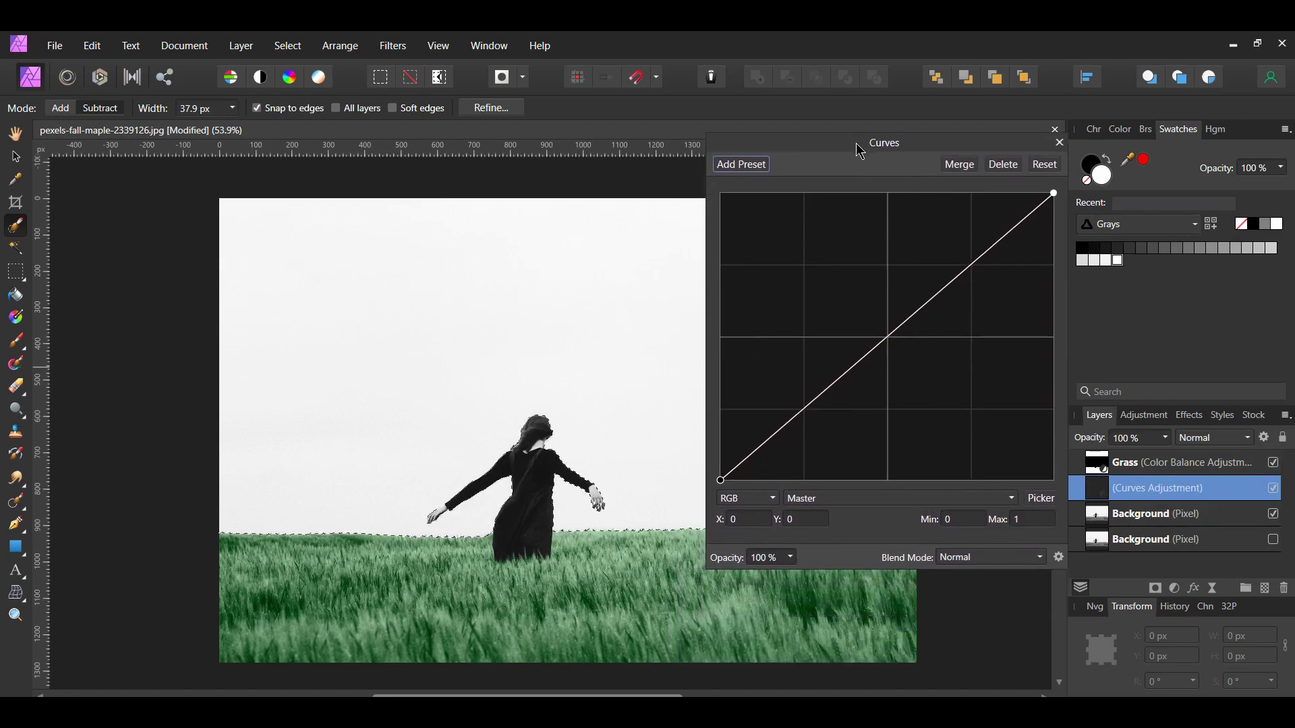
pyautogui.click(1011, 498)
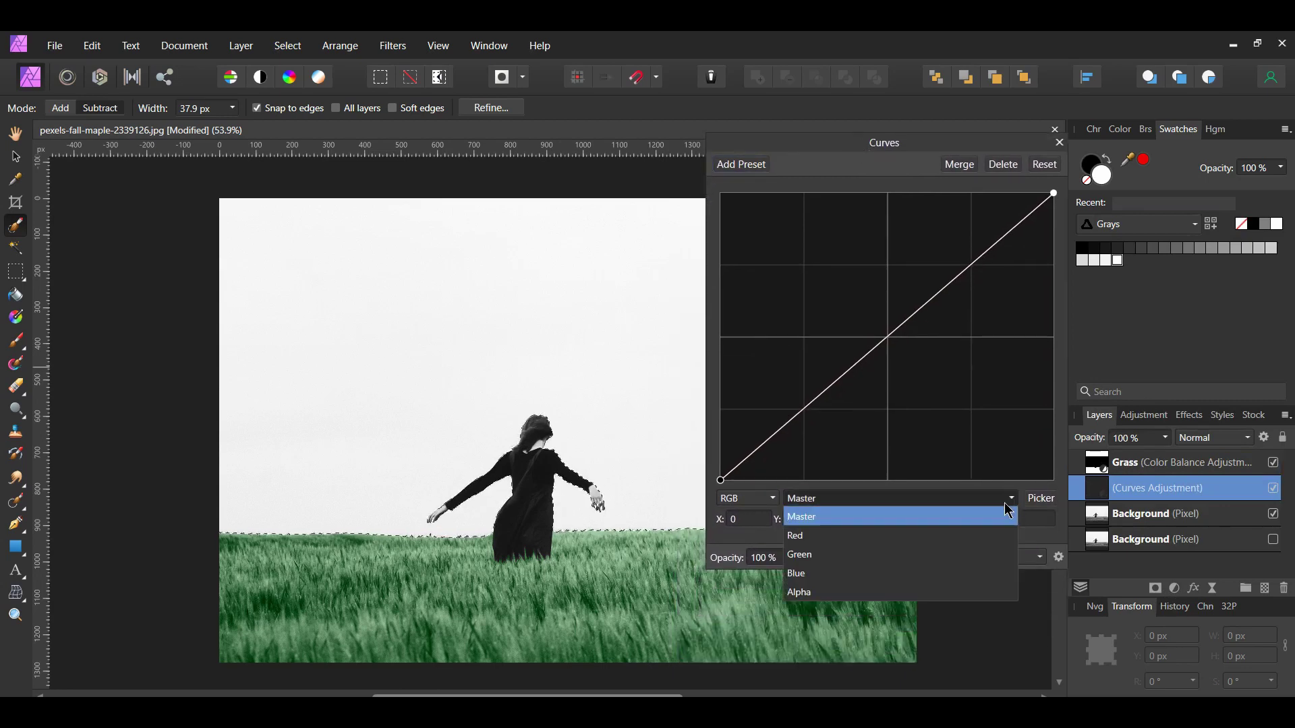
pyautogui.click(958, 538)
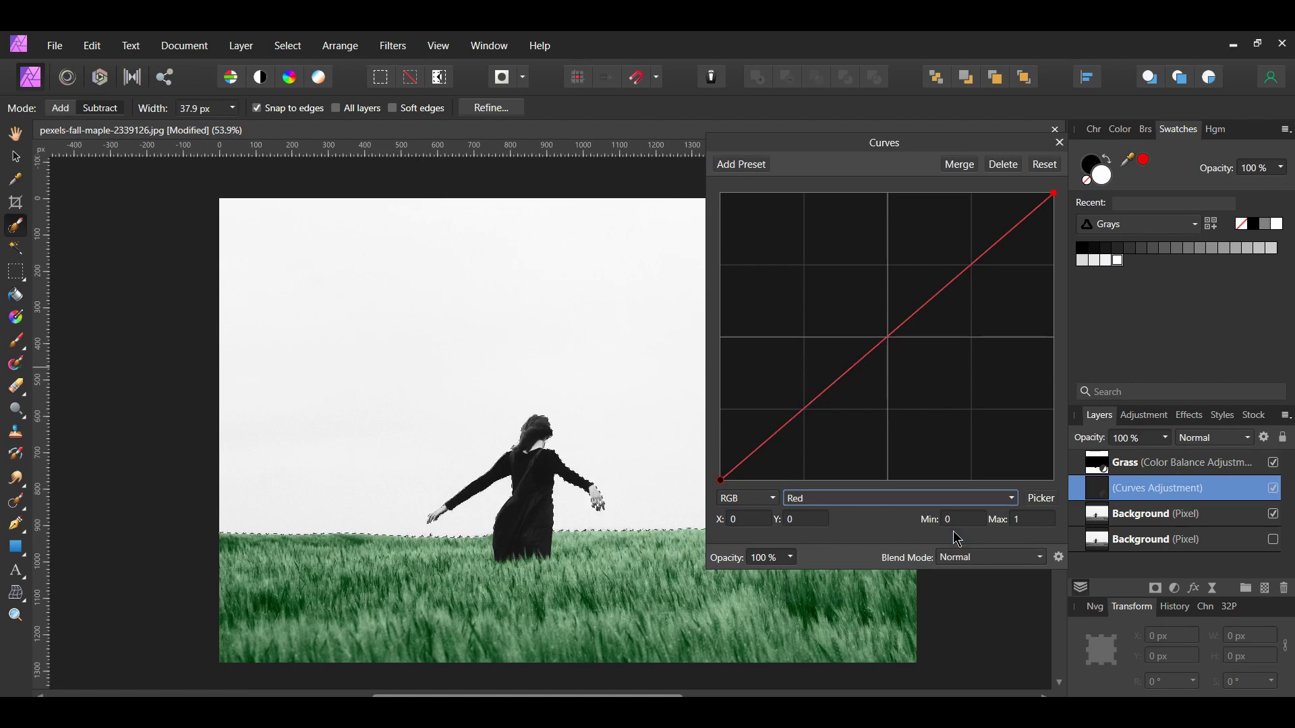
pyautogui.moveTo(885, 336); pyautogui.dragTo(898, 366)
pyautogui.moveTo(994, 269); pyautogui.dragTo(1018, 275)
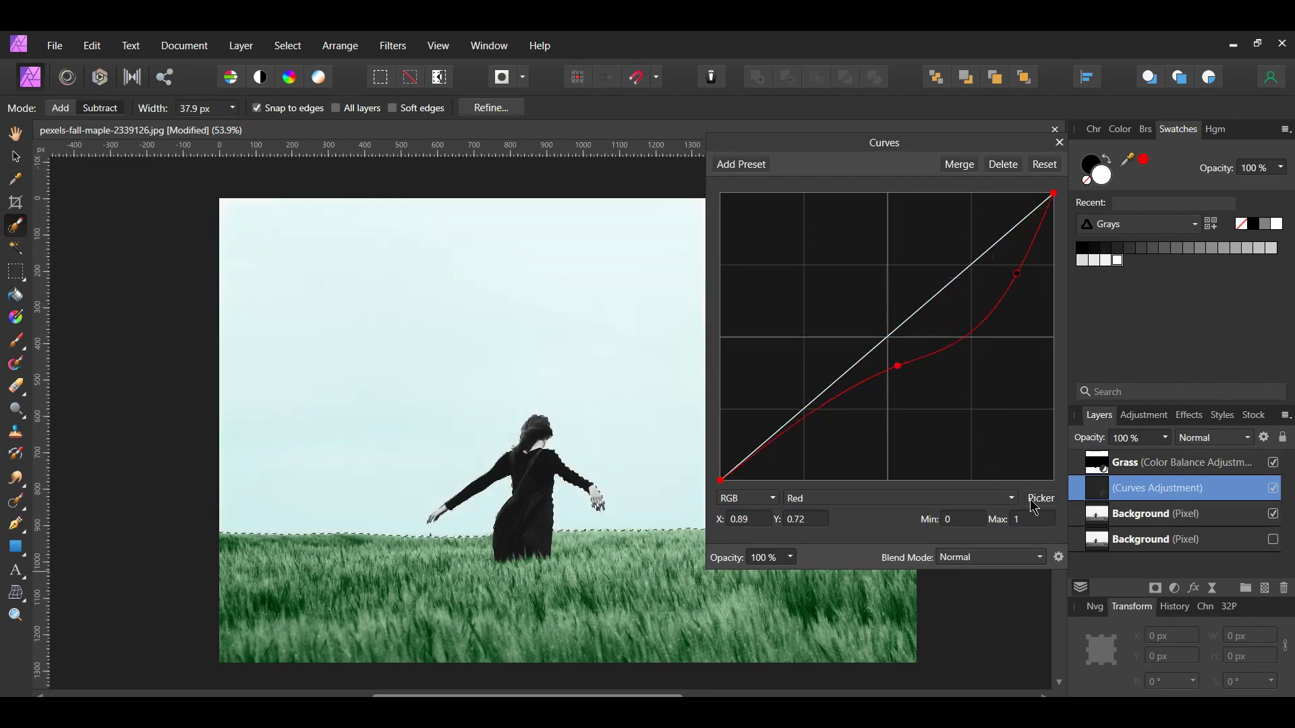
pyautogui.click(1055, 194)
pyautogui.moveTo(1055, 196); pyautogui.dragTo(1054, 218)
# Raise the sky Curves' blue channel, with the black endpoint at Y 0.086 and a midtone point at X 0.466, Y 0.652.
pyautogui.click(1012, 498)
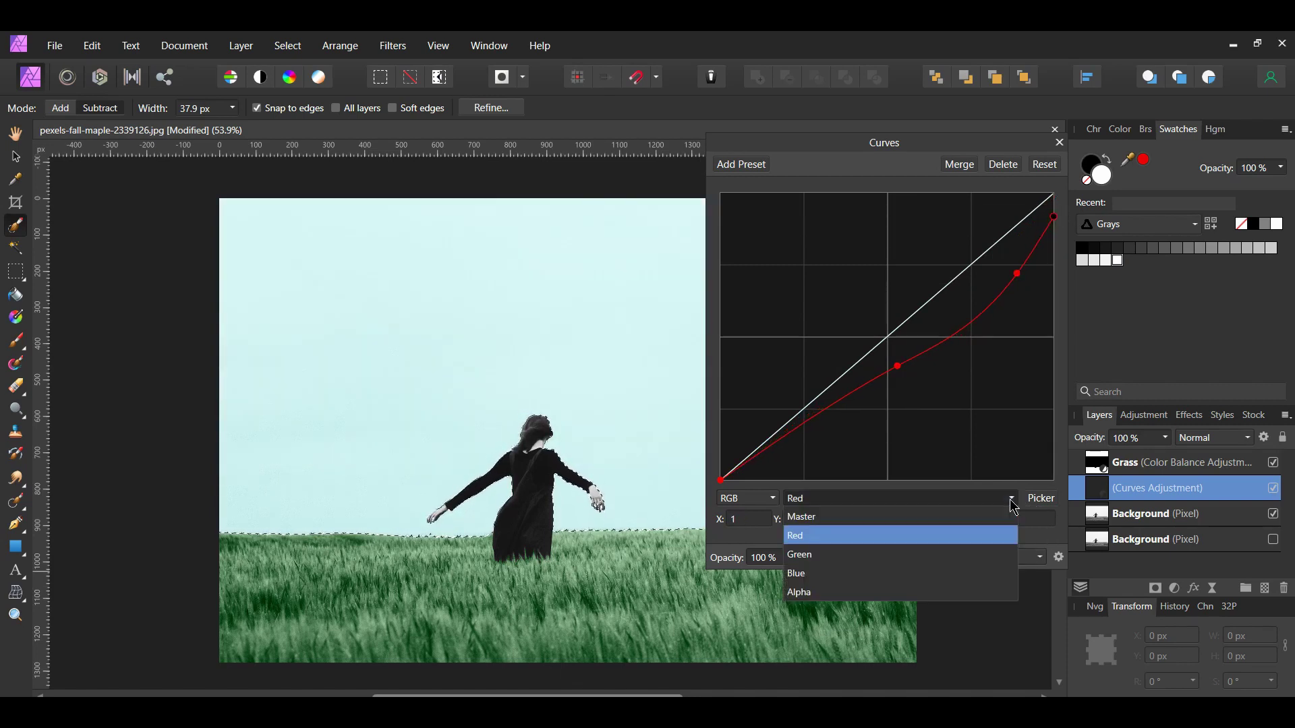
pyautogui.click(819, 574)
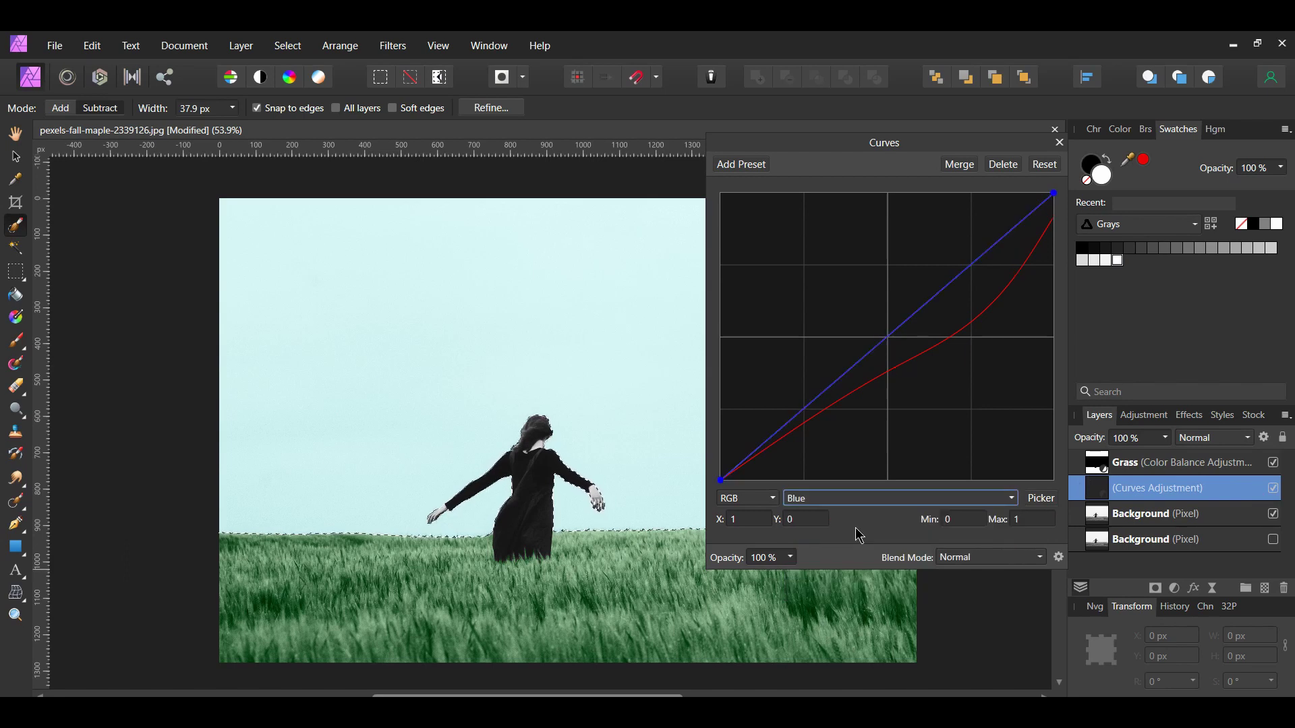
pyautogui.moveTo(720, 480); pyautogui.dragTo(720, 456)
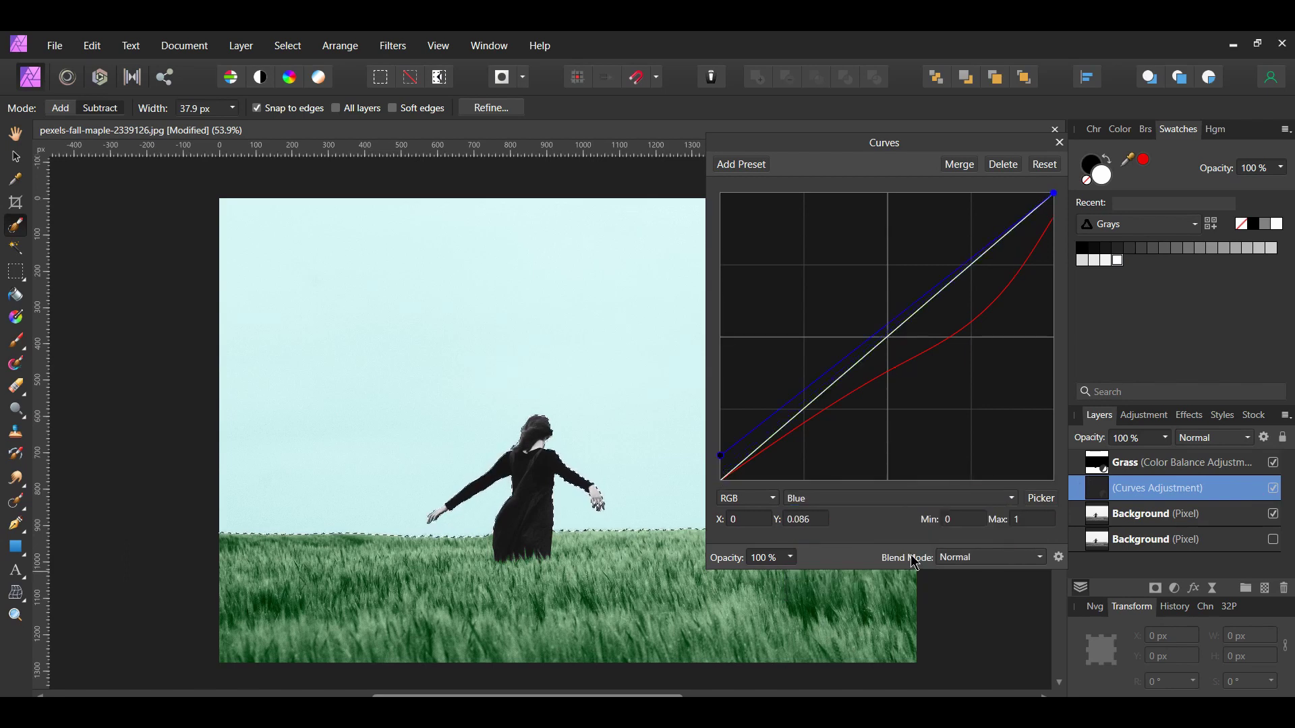
pyautogui.click(887, 326)
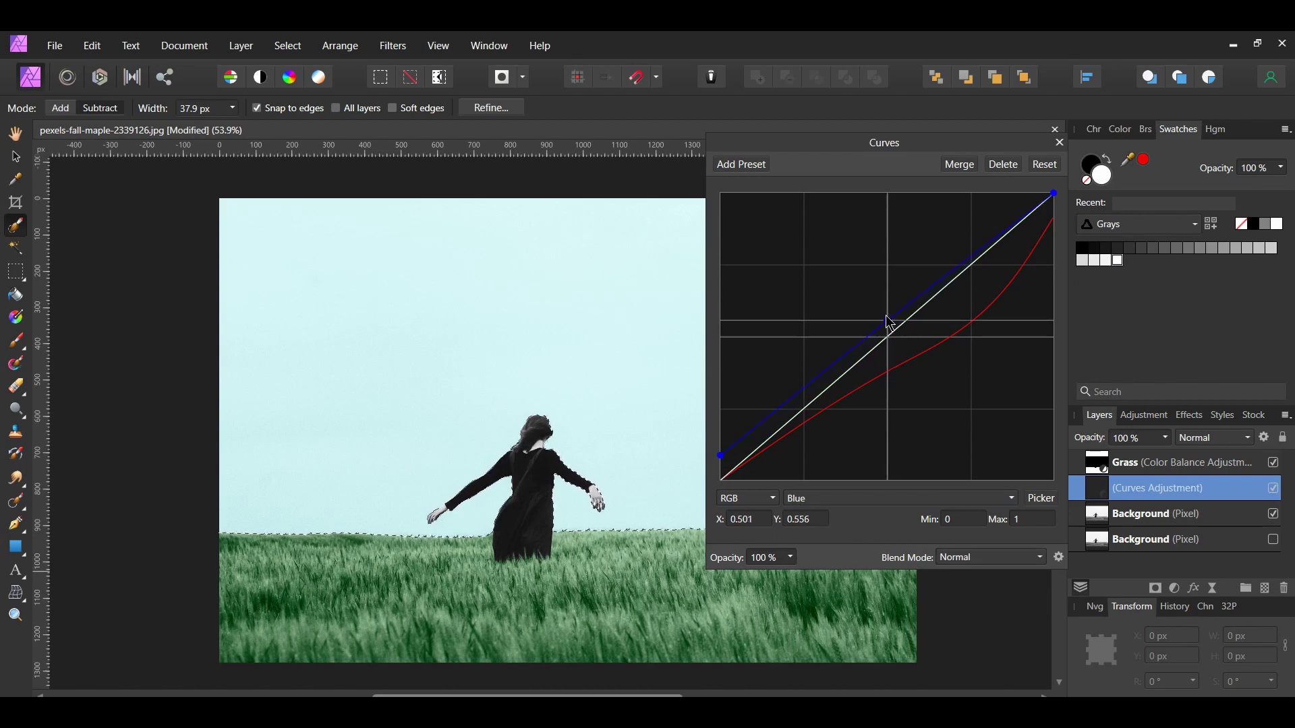
pyautogui.moveTo(889, 327); pyautogui.dragTo(875, 293)
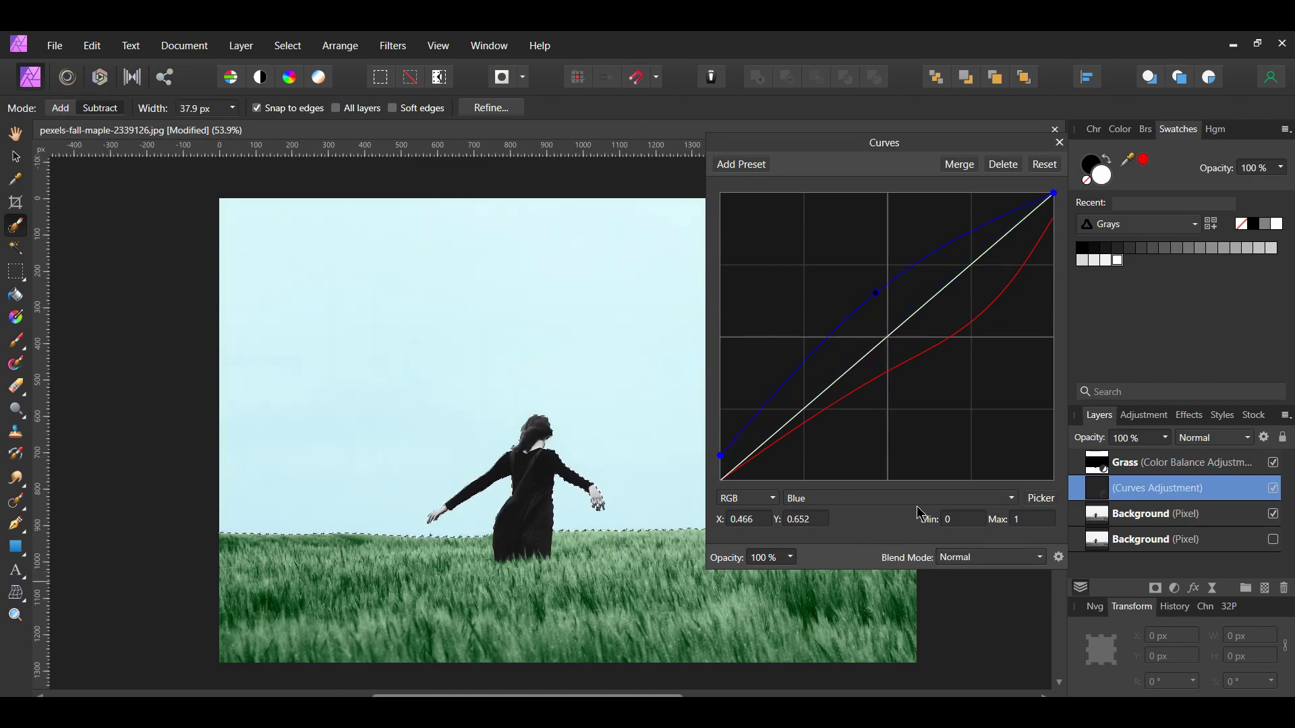
pyautogui.click(1060, 143)
# Name the Curves adjustment layer Sky and clear the pixel selection.
pyautogui.doubleClick(1170, 488)
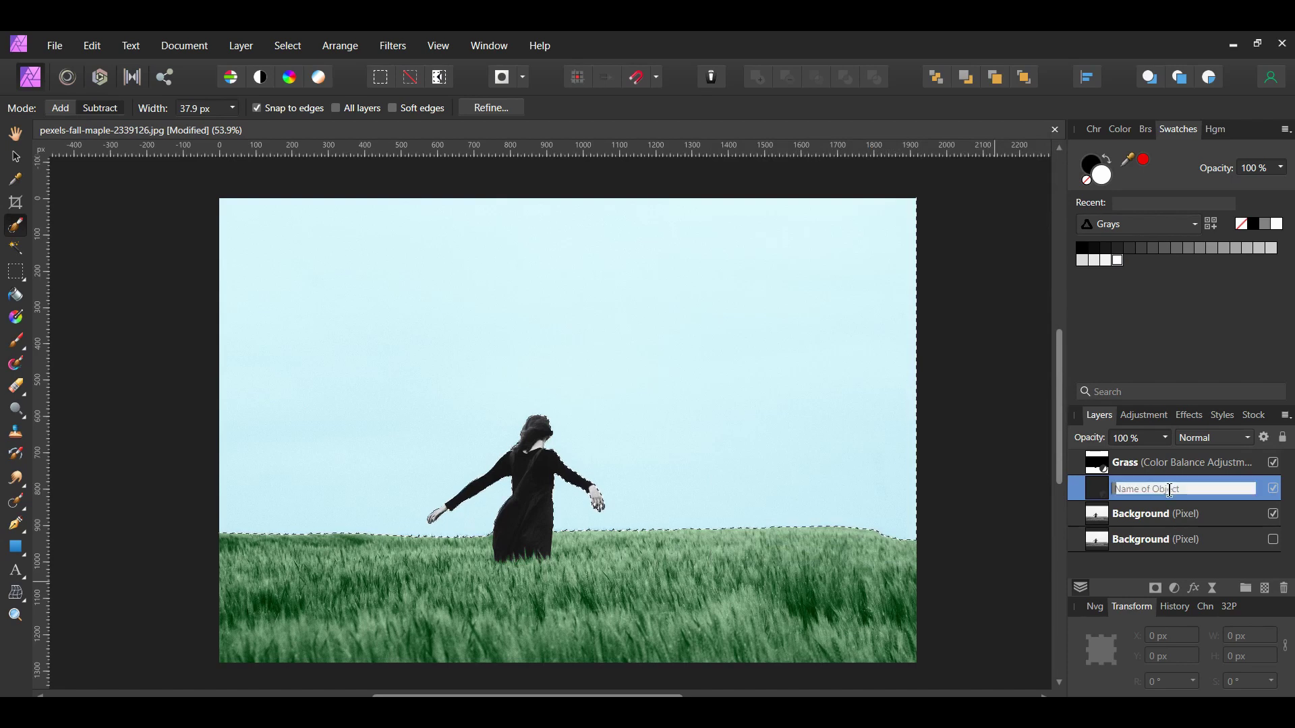
pyautogui.write('Sky')
pyautogui.press('Return')
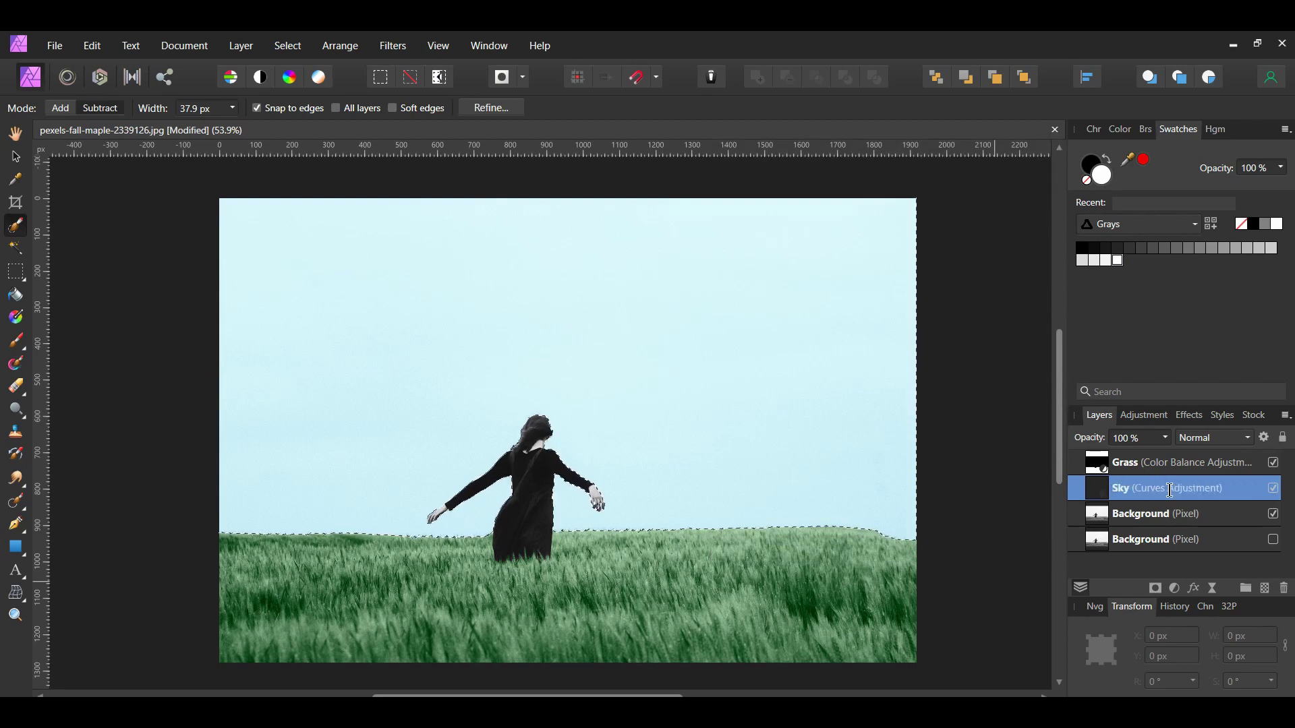
pyautogui.hotkey('ctrl', 'd')
# Compare the photo with and without the Sky adjustment, leaving it visible and no layer selected.
pyautogui.click(1273, 489)
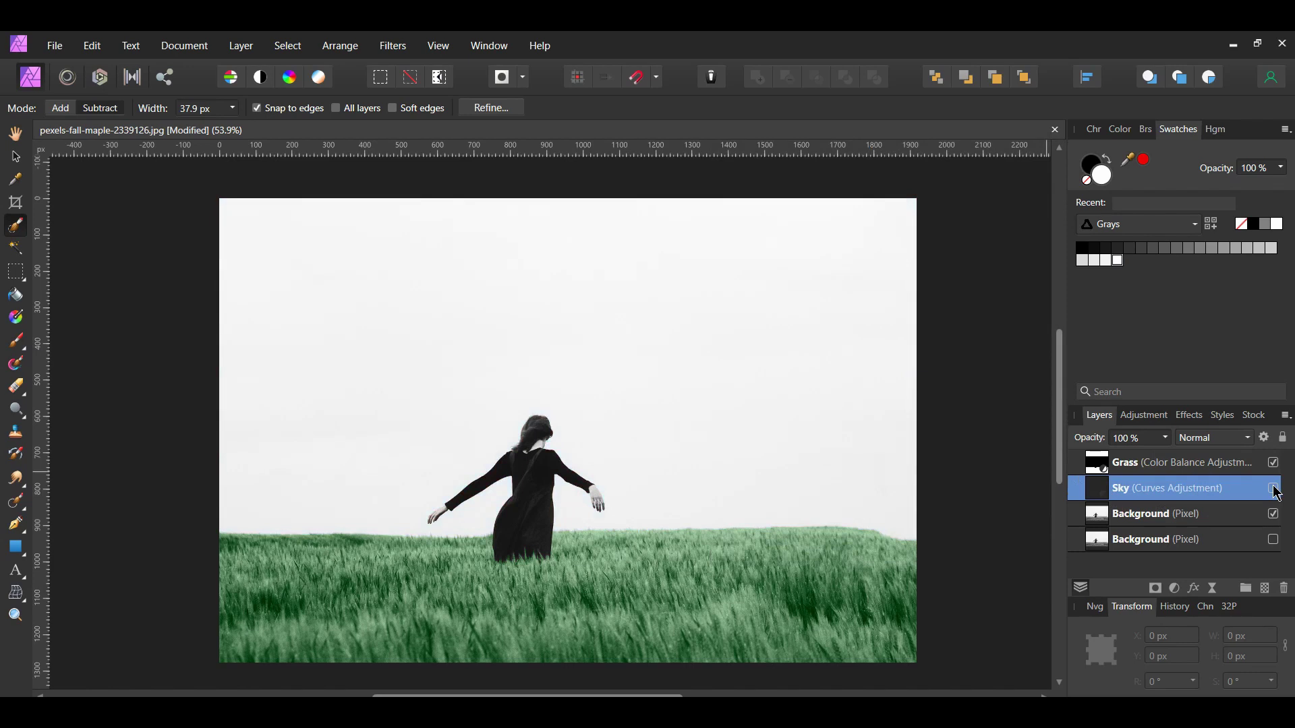
pyautogui.click(1274, 489)
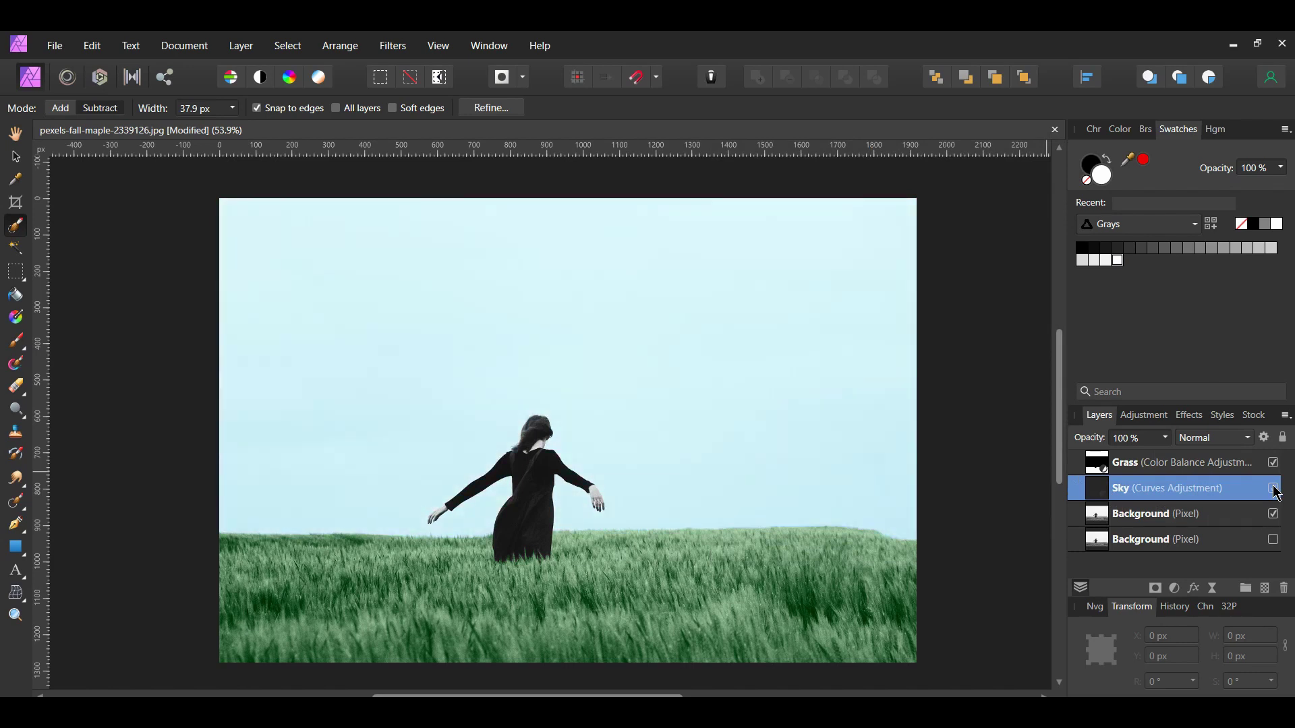
pyautogui.click(1274, 489)
pyautogui.press('v')
pyautogui.click(1005, 585)
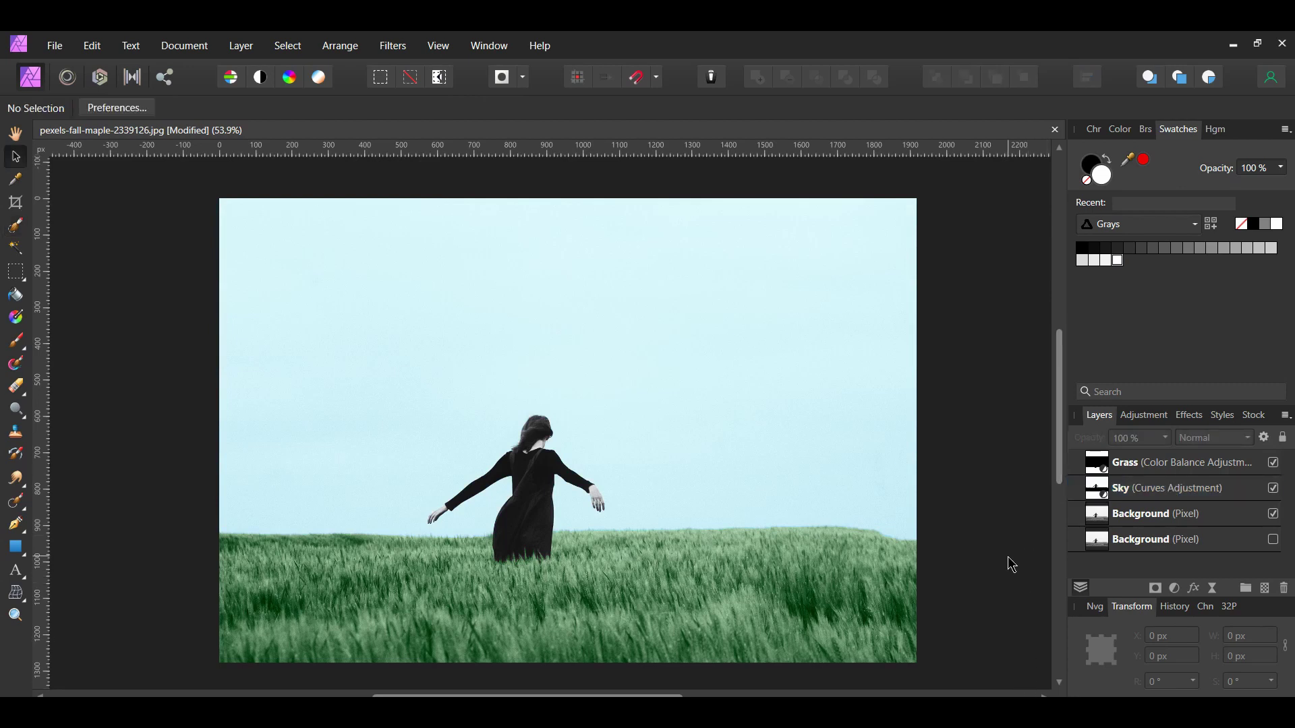
# Open the stock photo library and check how it is enabled and which photo providers it offers.
pyautogui.click(1256, 416)
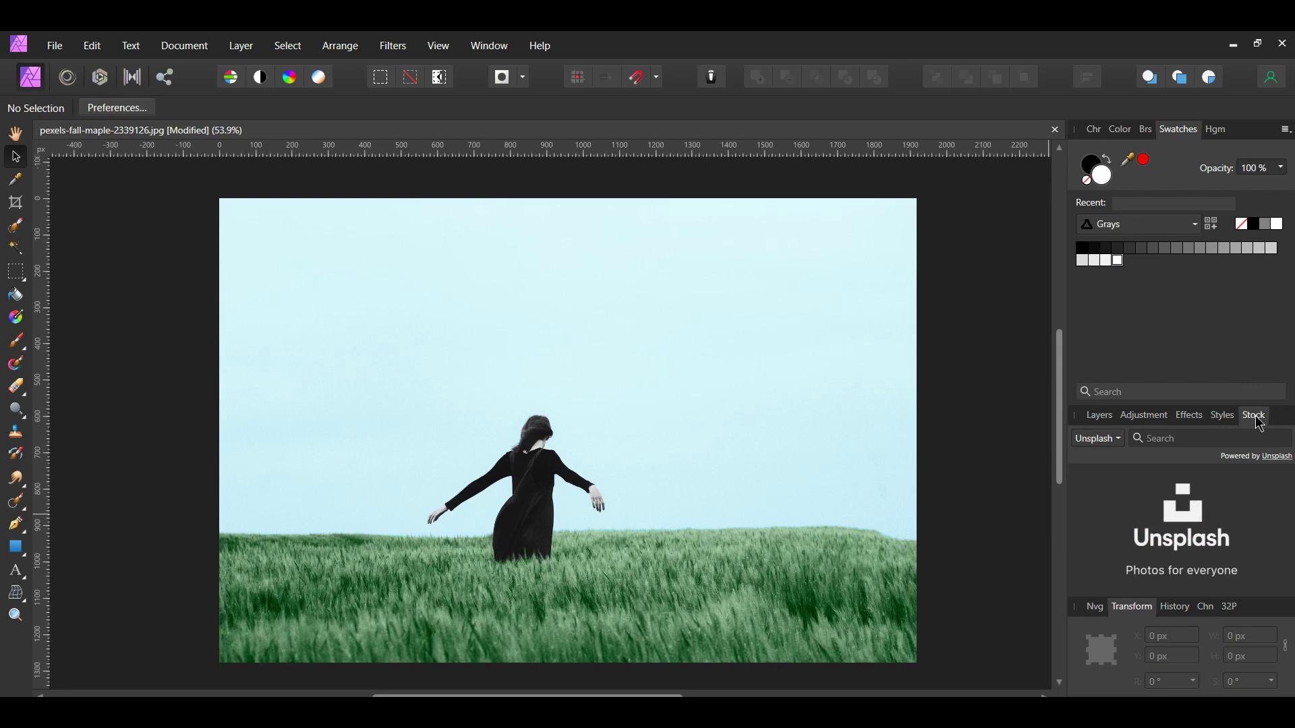
pyautogui.click(440, 46)
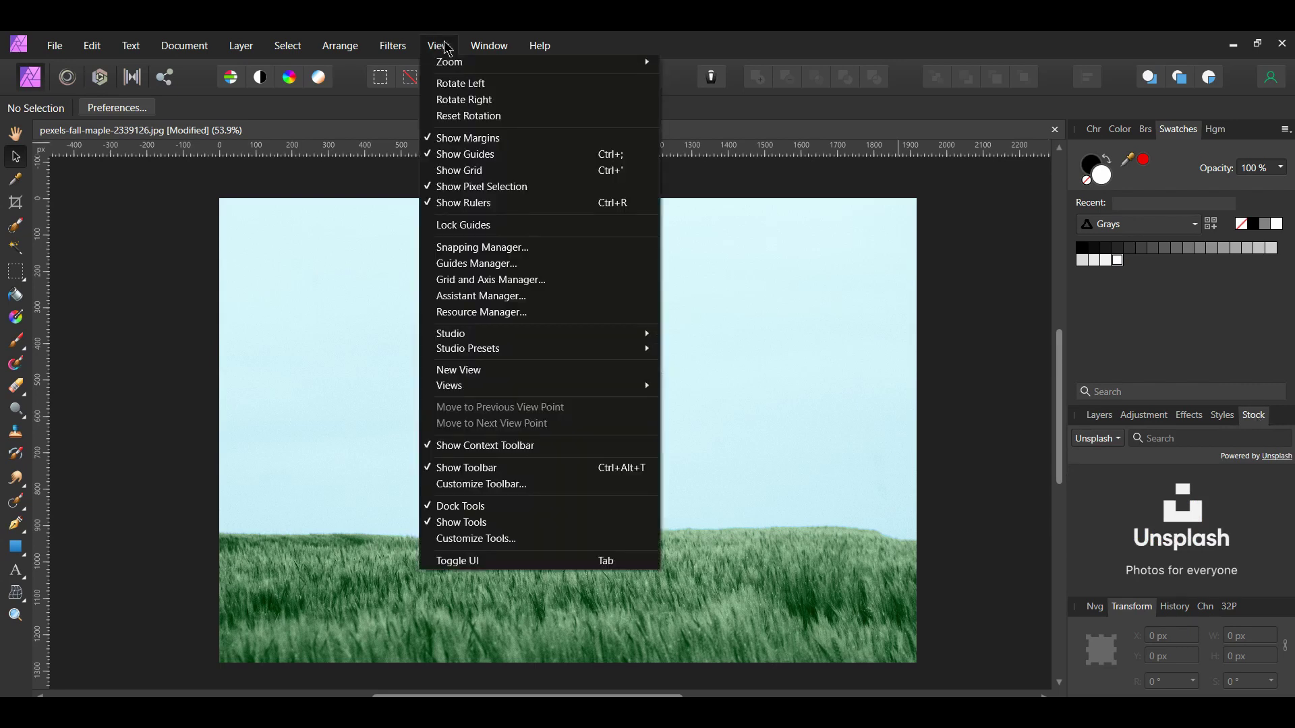
pyautogui.moveTo(628, 337)
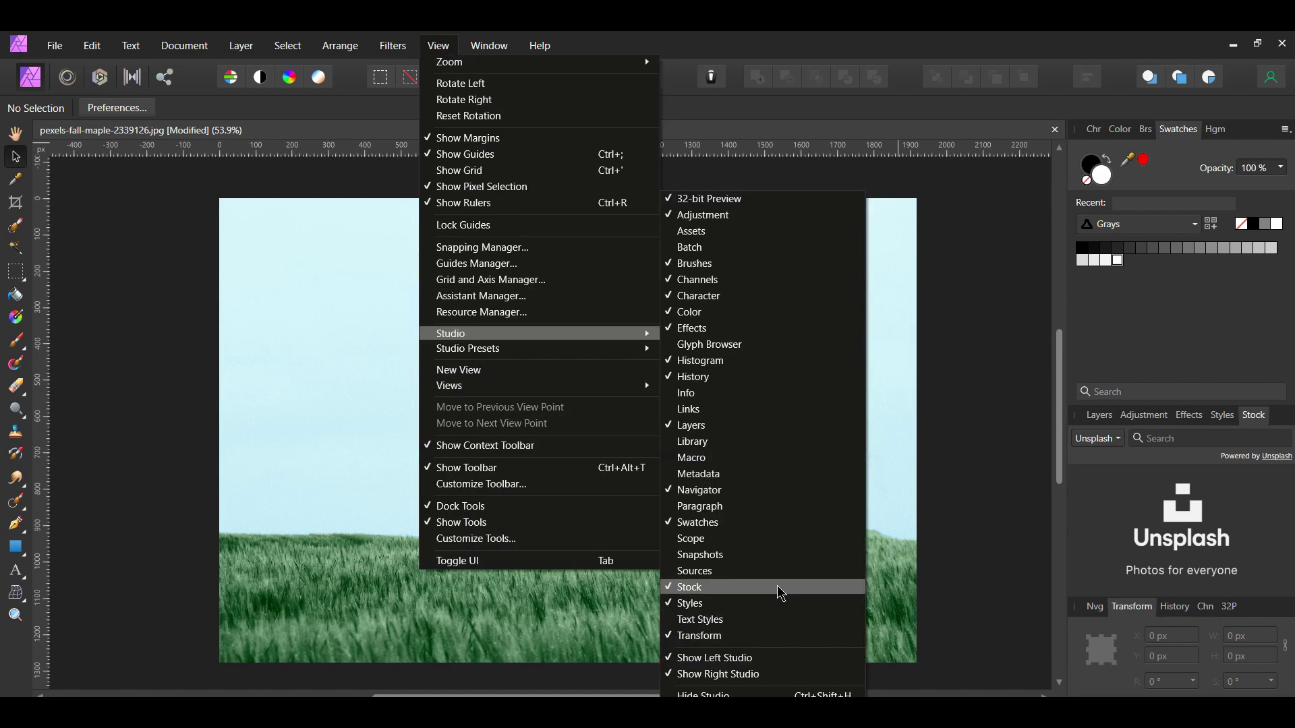
pyautogui.click(1016, 538)
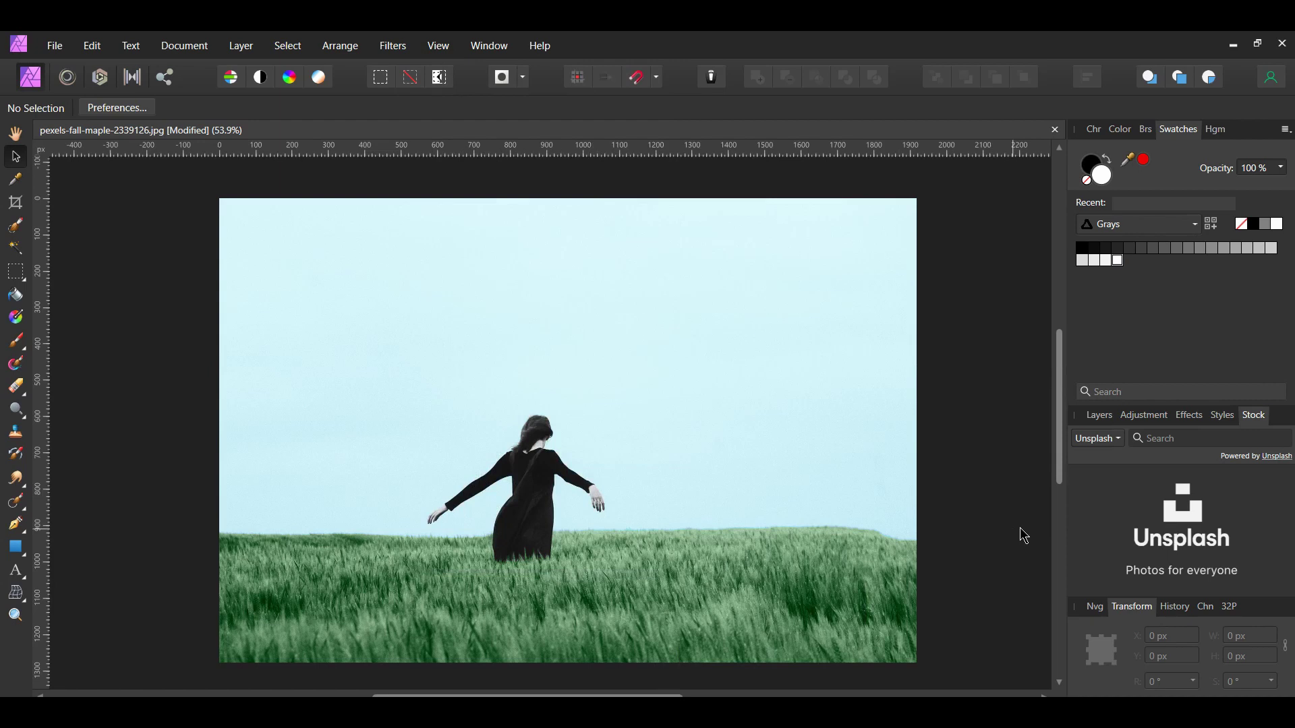
pyautogui.click(1123, 446)
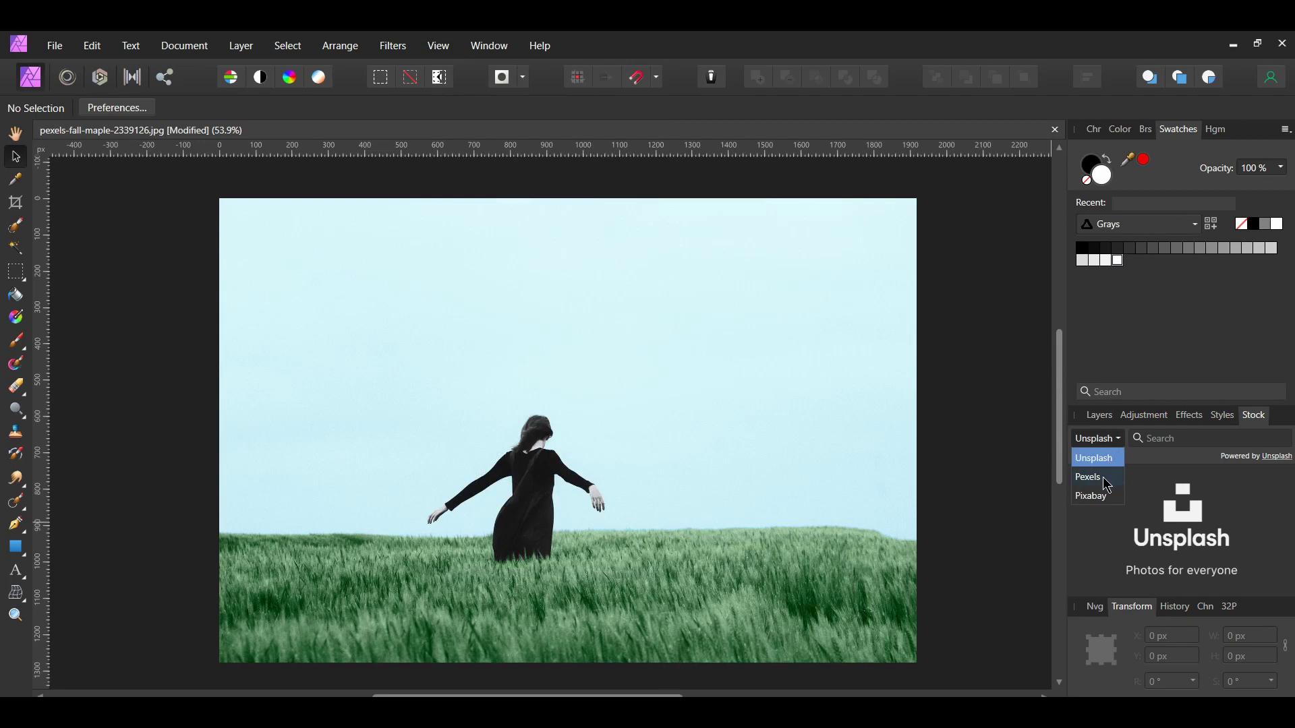
pyautogui.click(1039, 524)
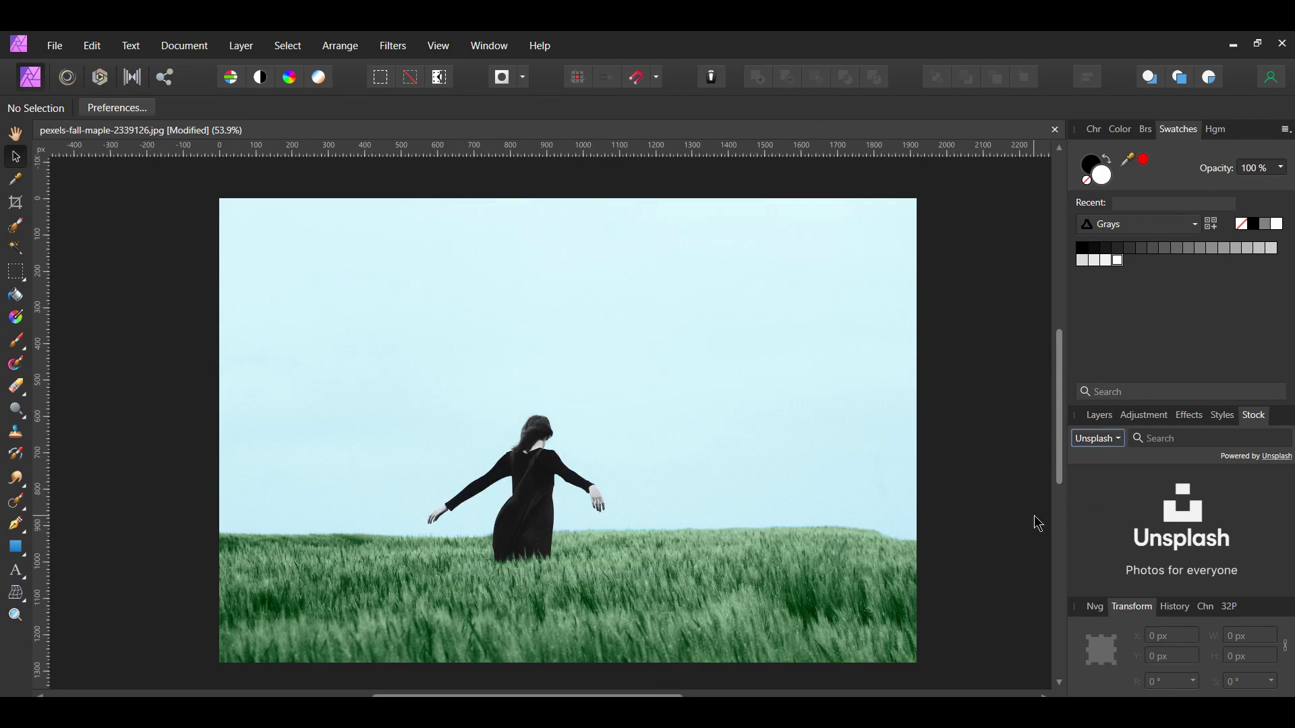
# Search Unsplash for "woman" and place the sunflower-field photo beside the woman, scaled to about 777 × 1162 px.
pyautogui.press('Tab')
pyautogui.write('woman')
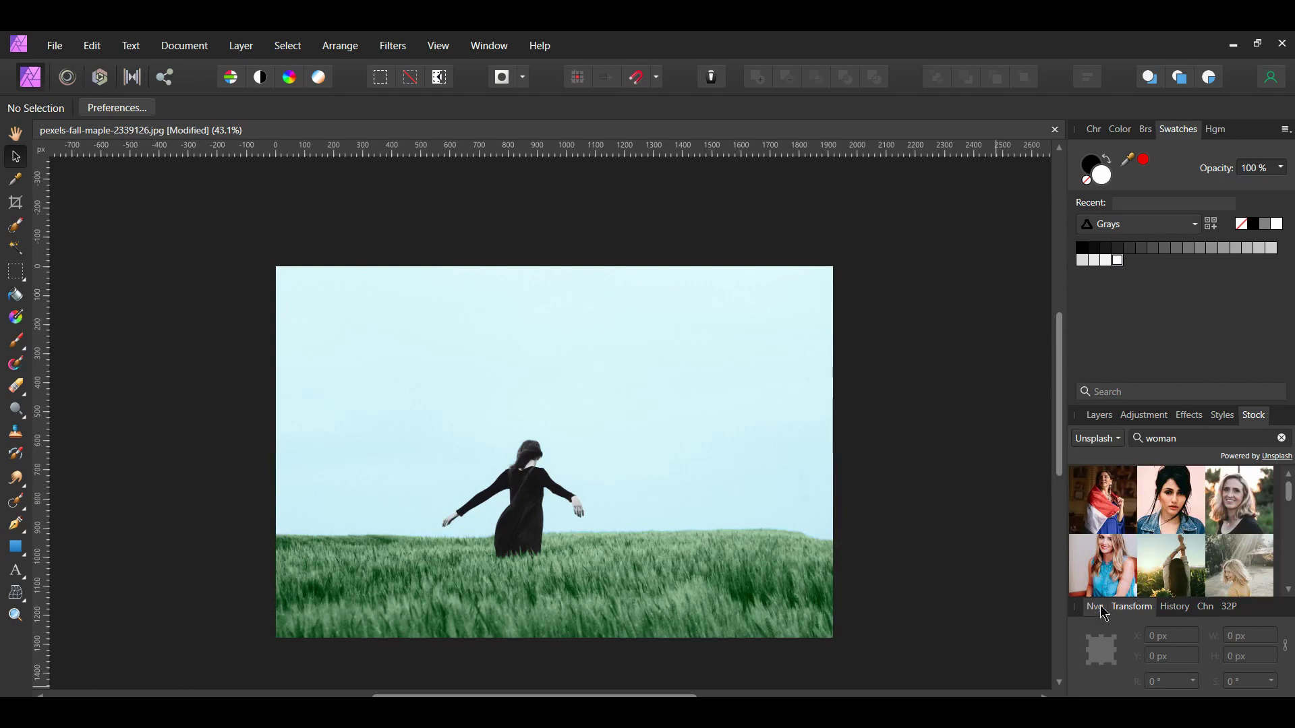
pyautogui.moveTo(1172, 565); pyautogui.dragTo(776, 443)
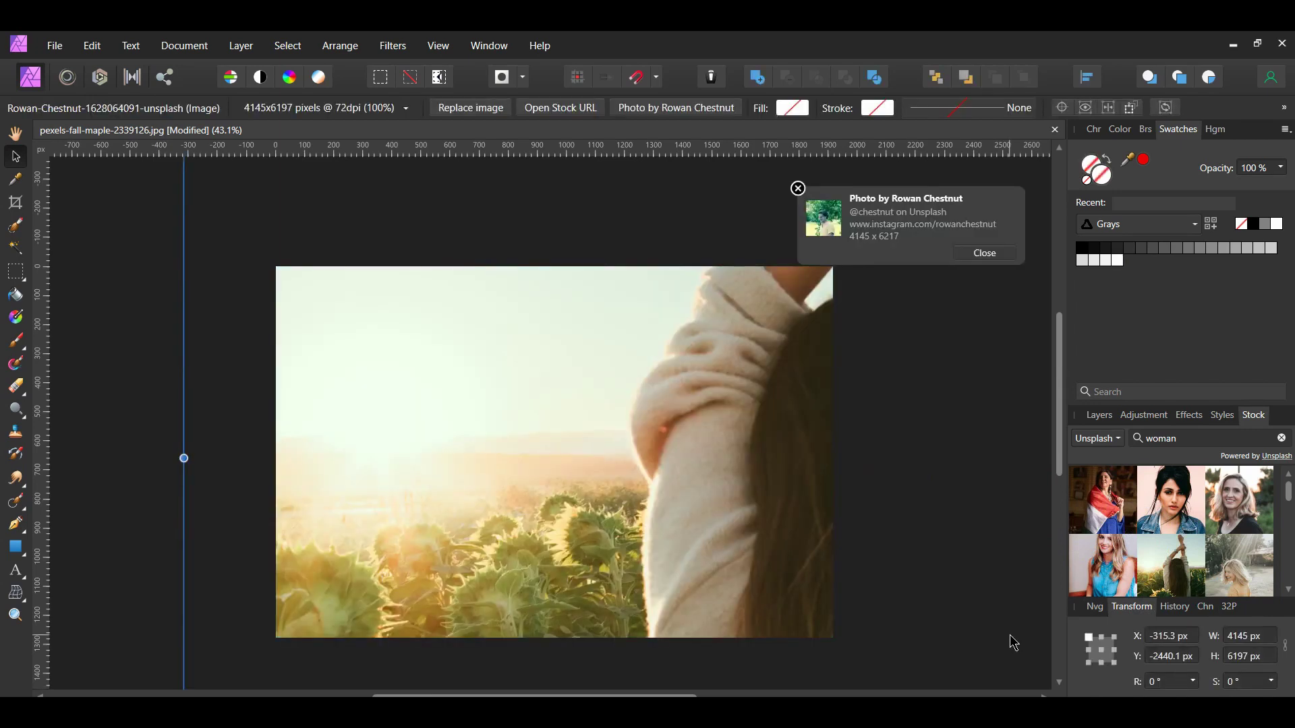
pyautogui.scroll(-5, 763, 317)
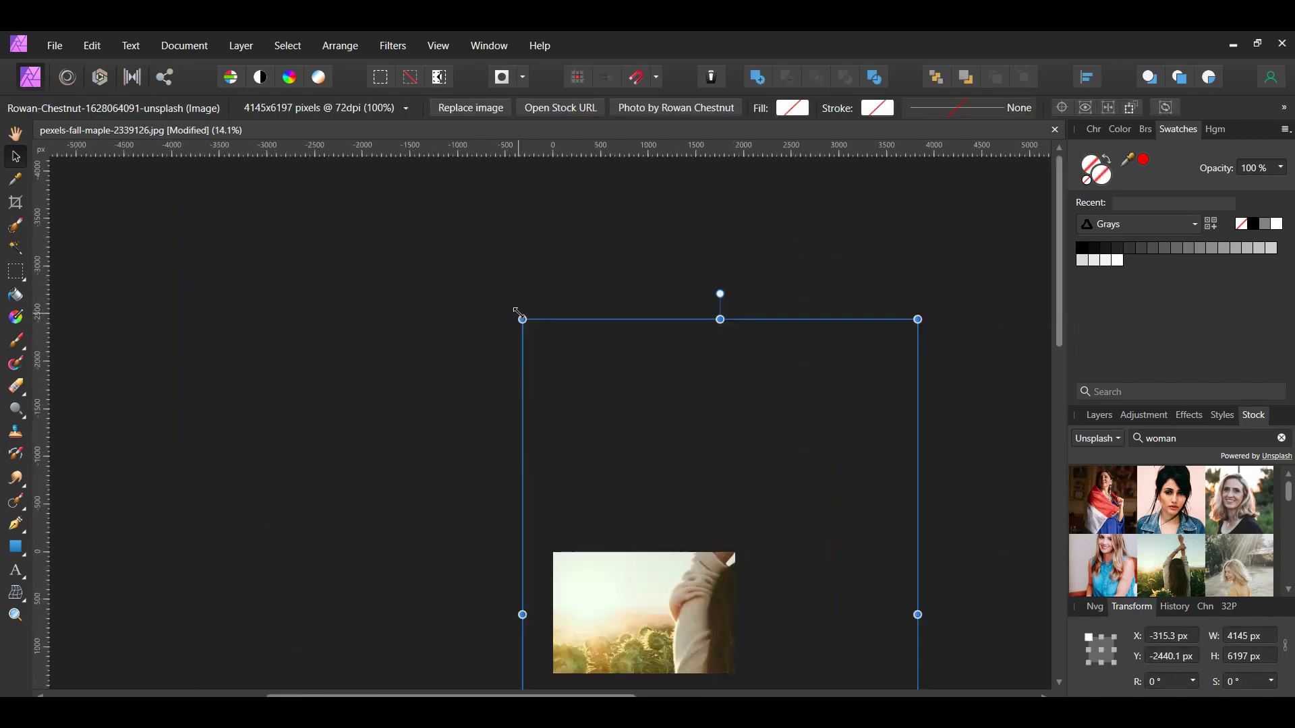
pyautogui.moveTo(521, 318); pyautogui.dragTo(676, 549)
pyautogui.moveTo(775, 627); pyautogui.dragTo(722, 571)
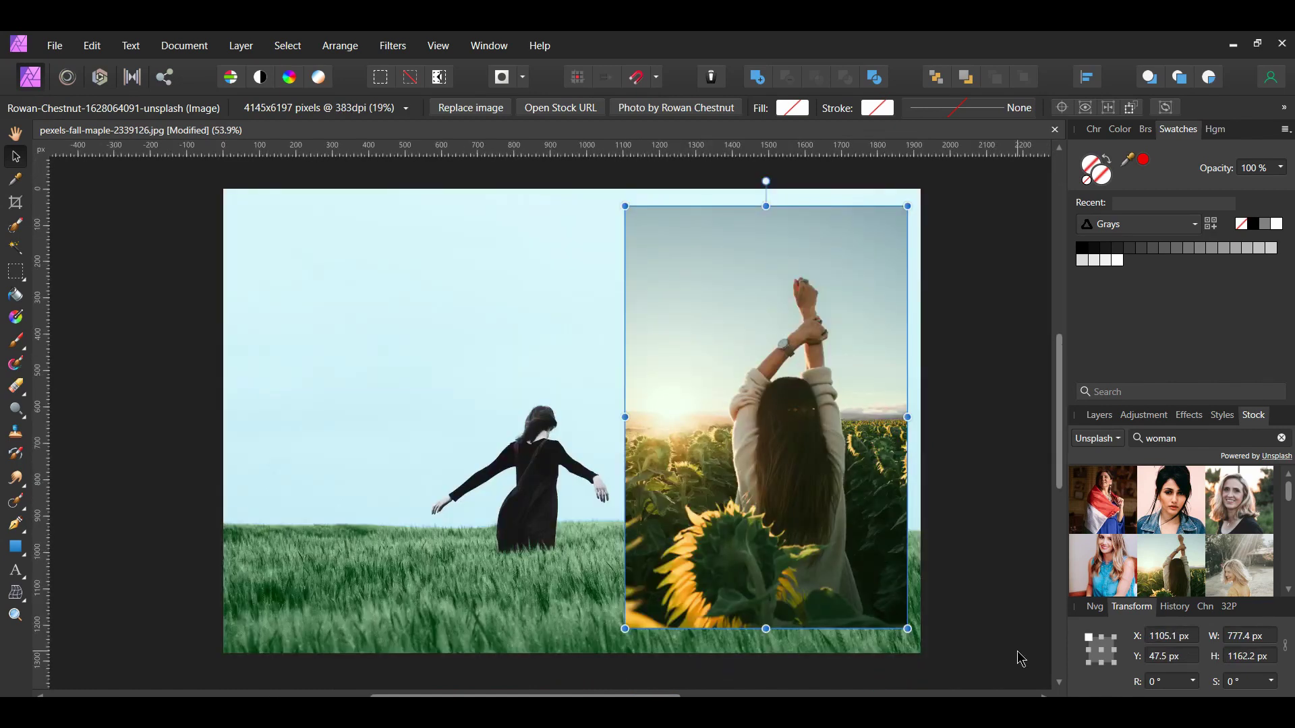
pyautogui.click(1019, 525)
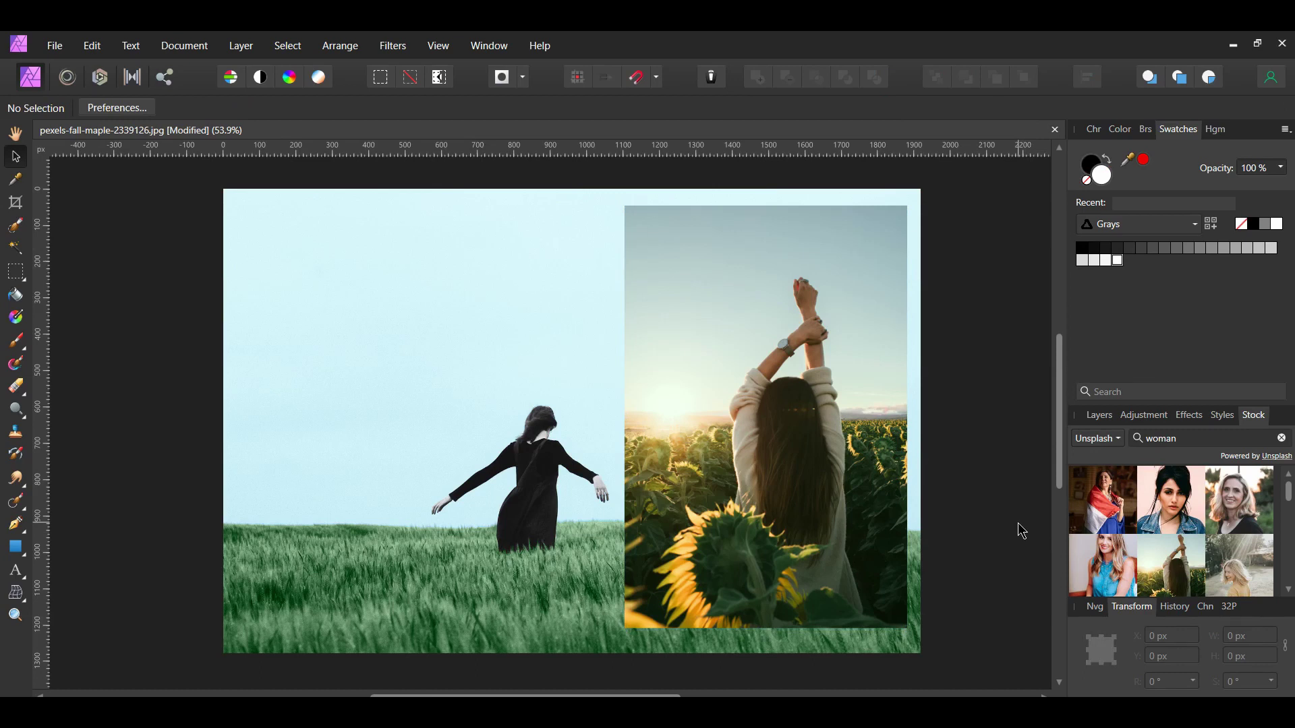
# Sample the skin tone from the stock photo's raised arm as the fill colour, with Average (5x5) radius and Apply to Selection off.
pyautogui.press('i')
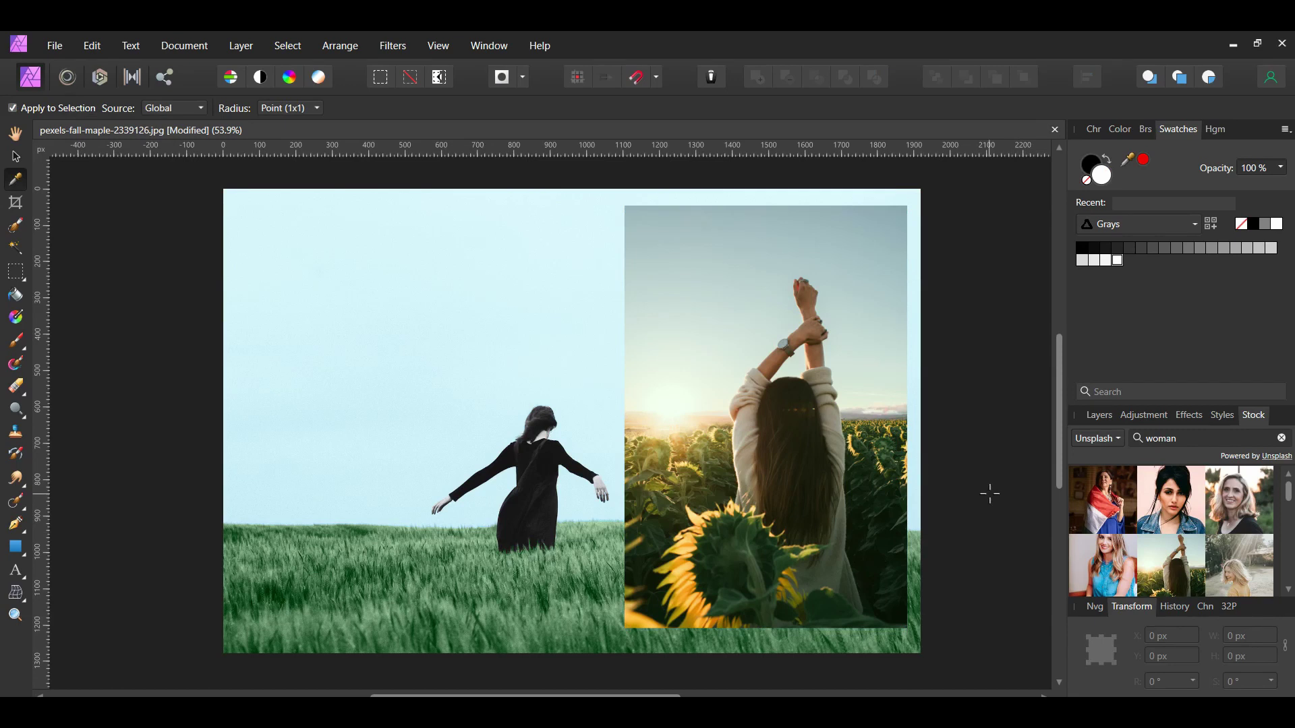
pyautogui.click(12, 108)
pyautogui.click(314, 110)
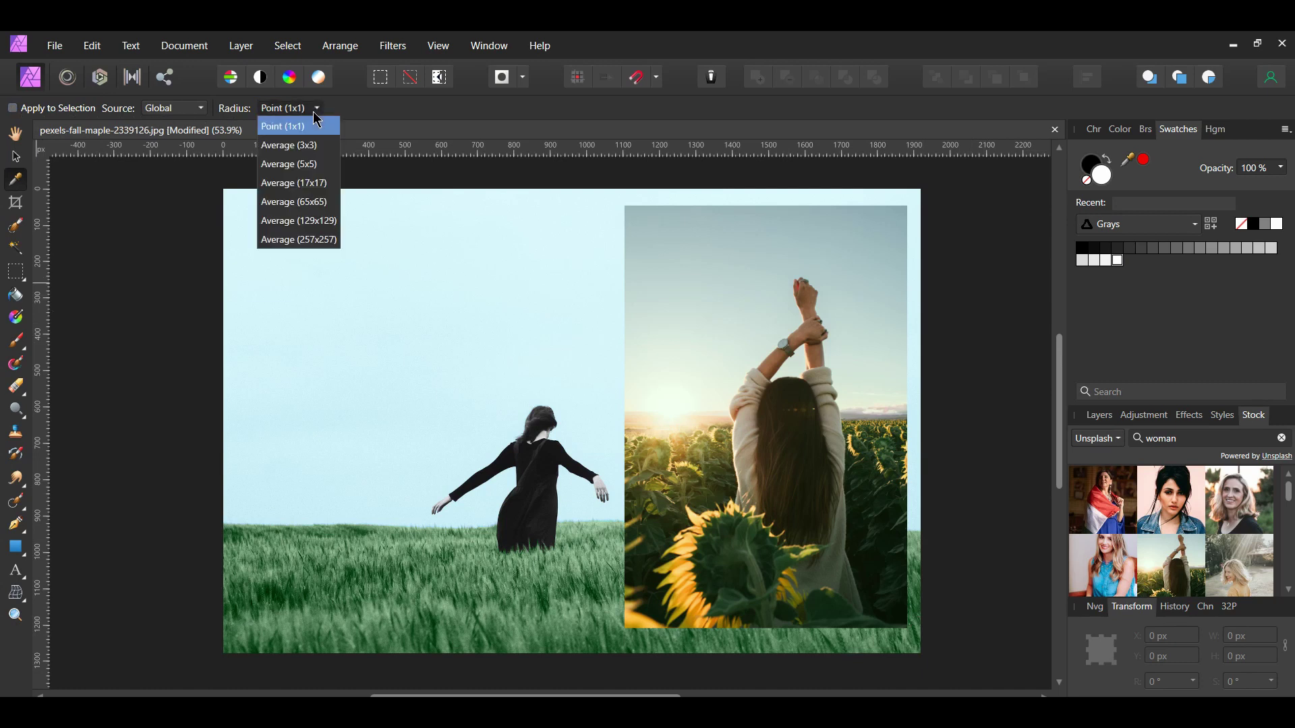
pyautogui.click(317, 163)
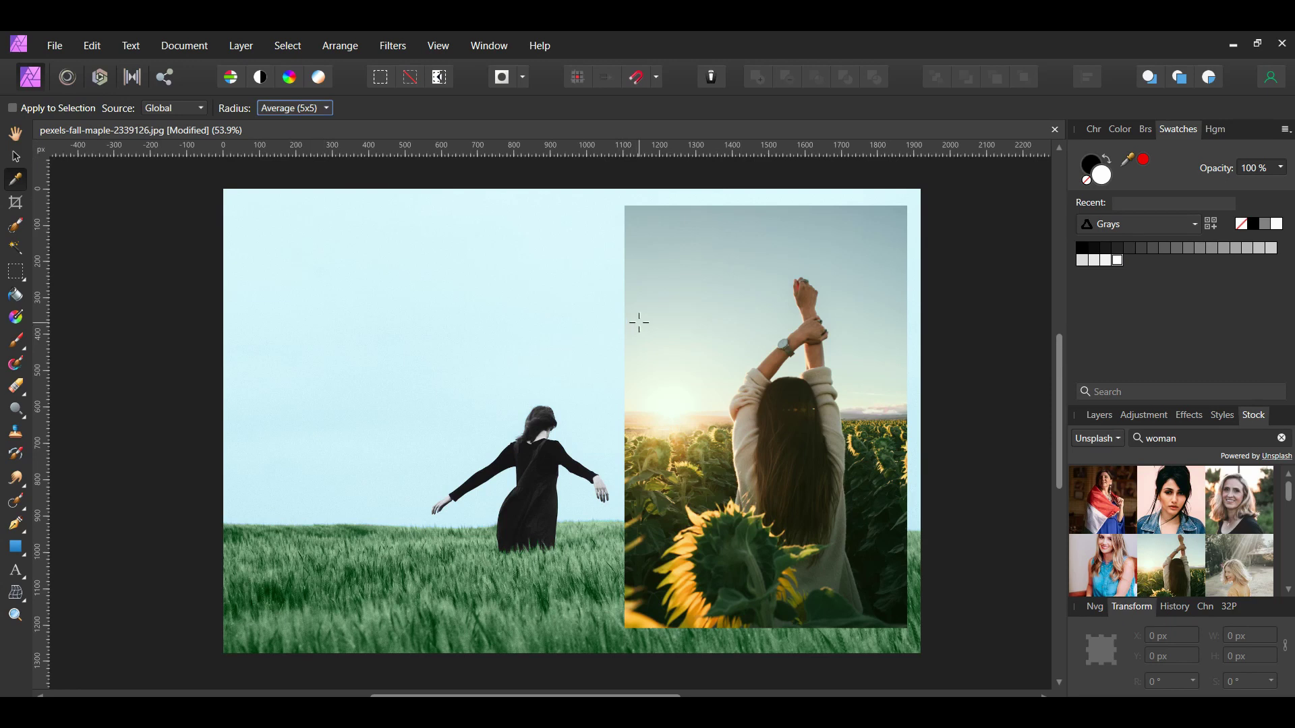
pyautogui.click(776, 358)
pyautogui.click(1142, 159)
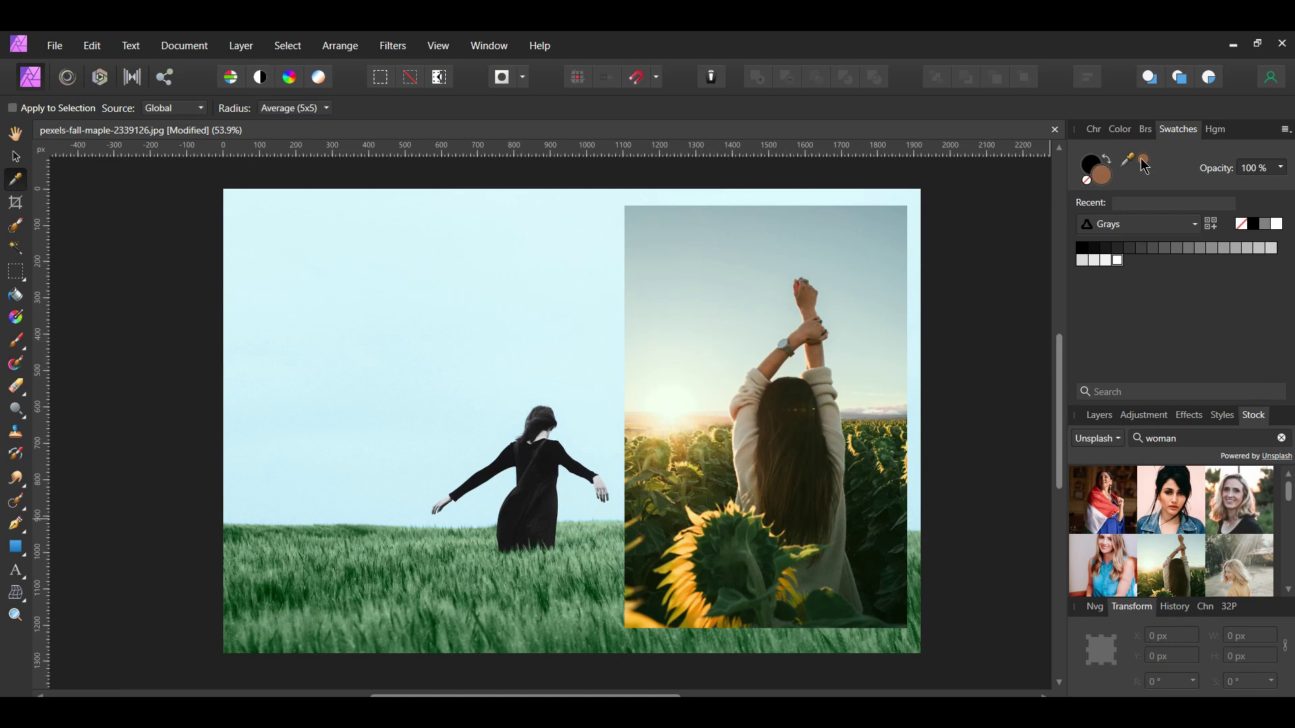
# Create a document palette and add the sampled skin tone to it.
pyautogui.click(1285, 131)
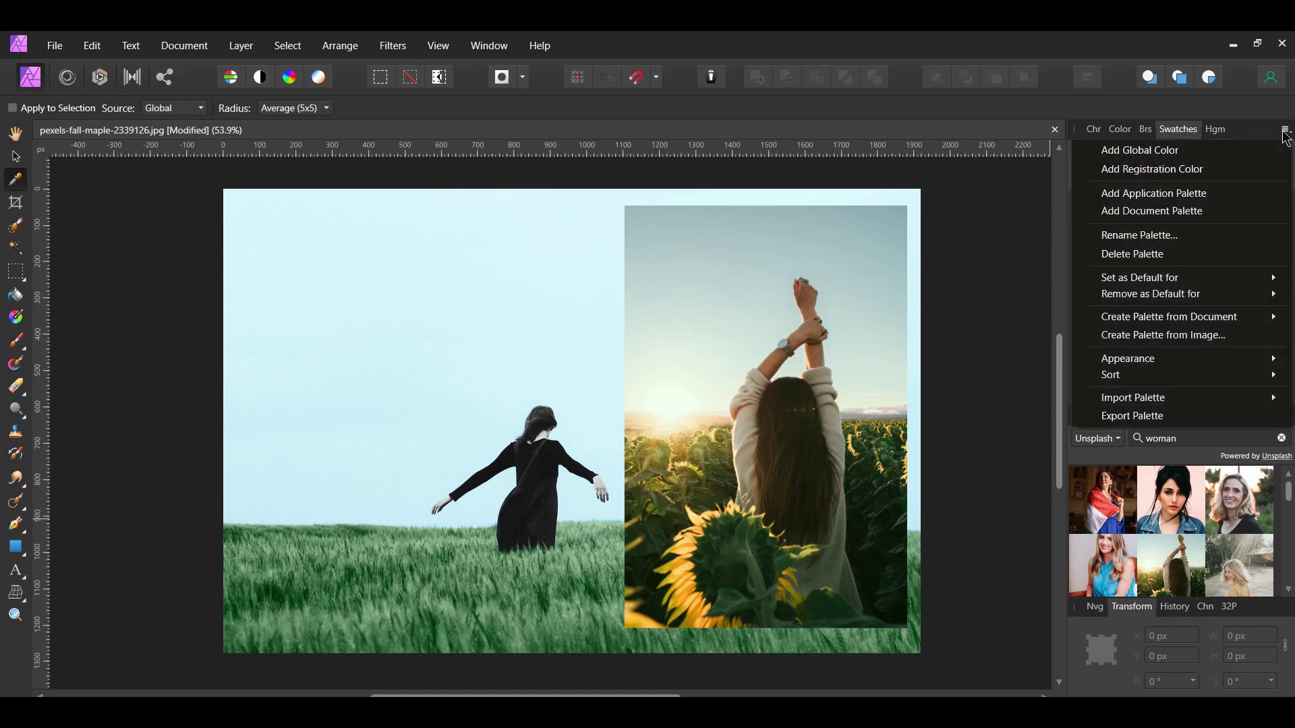
pyautogui.click(1245, 212)
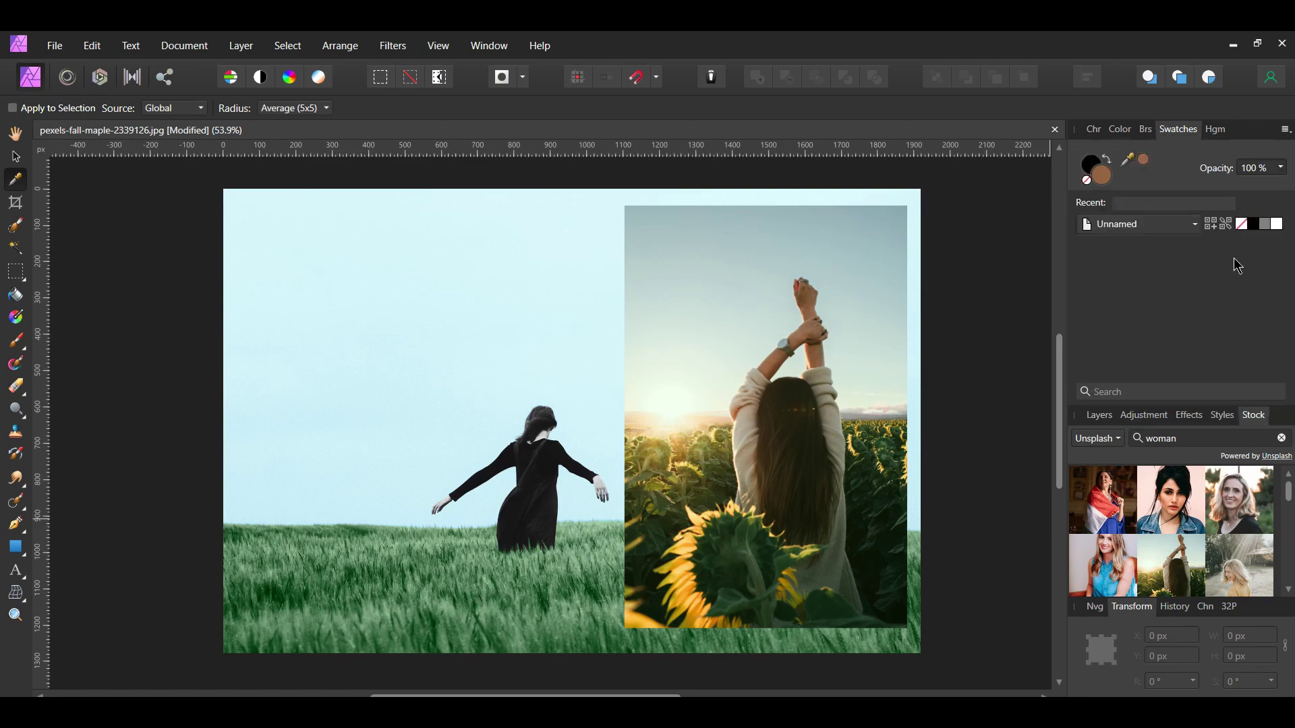
pyautogui.click(1210, 226)
# Sample the dark brown of the stock photo woman's hair and add it to the document palette.
pyautogui.click(769, 451)
pyautogui.click(1145, 160)
pyautogui.click(1214, 228)
# Delete the placed sunflower-field stock photo and leave no layer selected.
pyautogui.press('v')
pyautogui.click(875, 442)
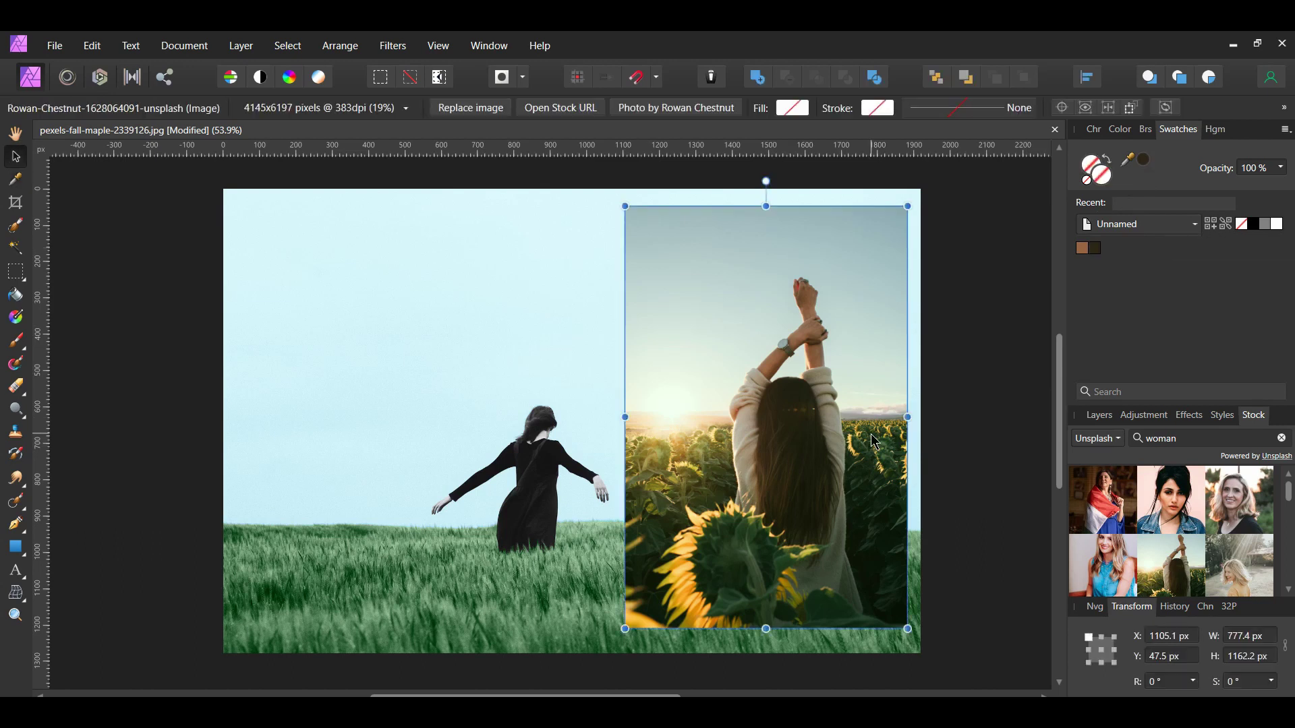
pyautogui.press('Delete')
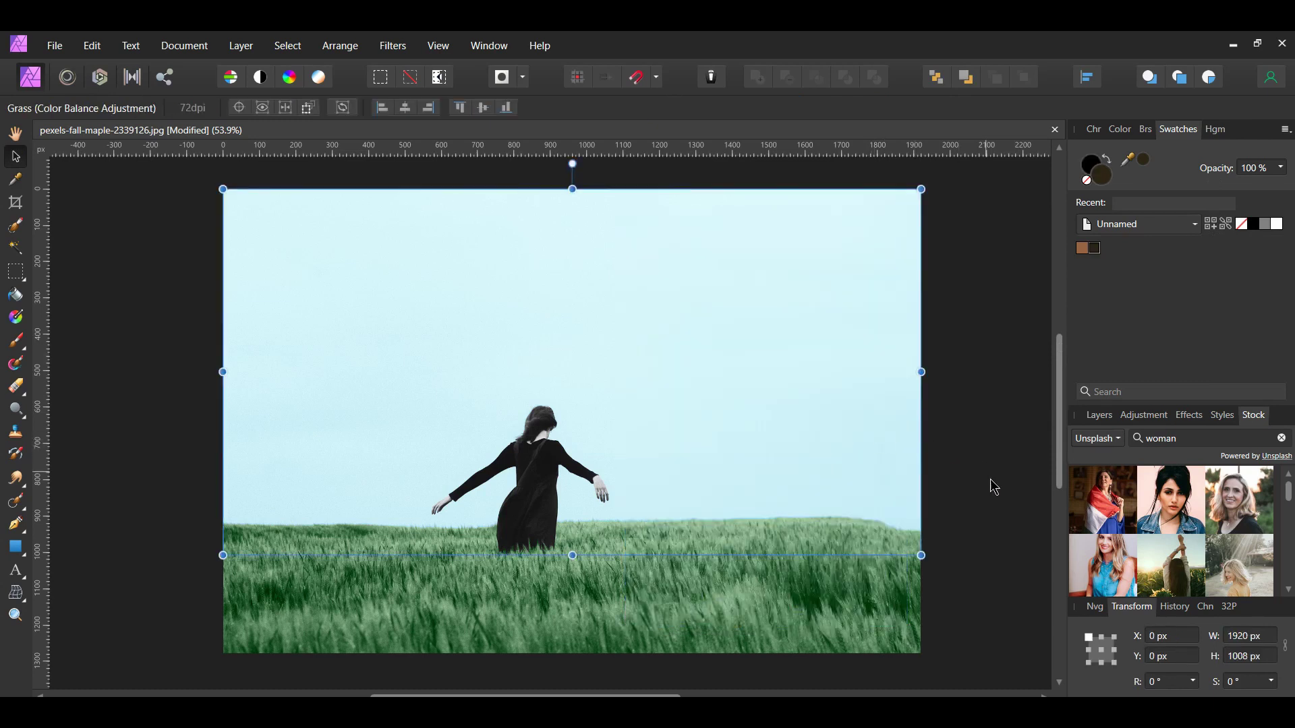
pyautogui.click(998, 522)
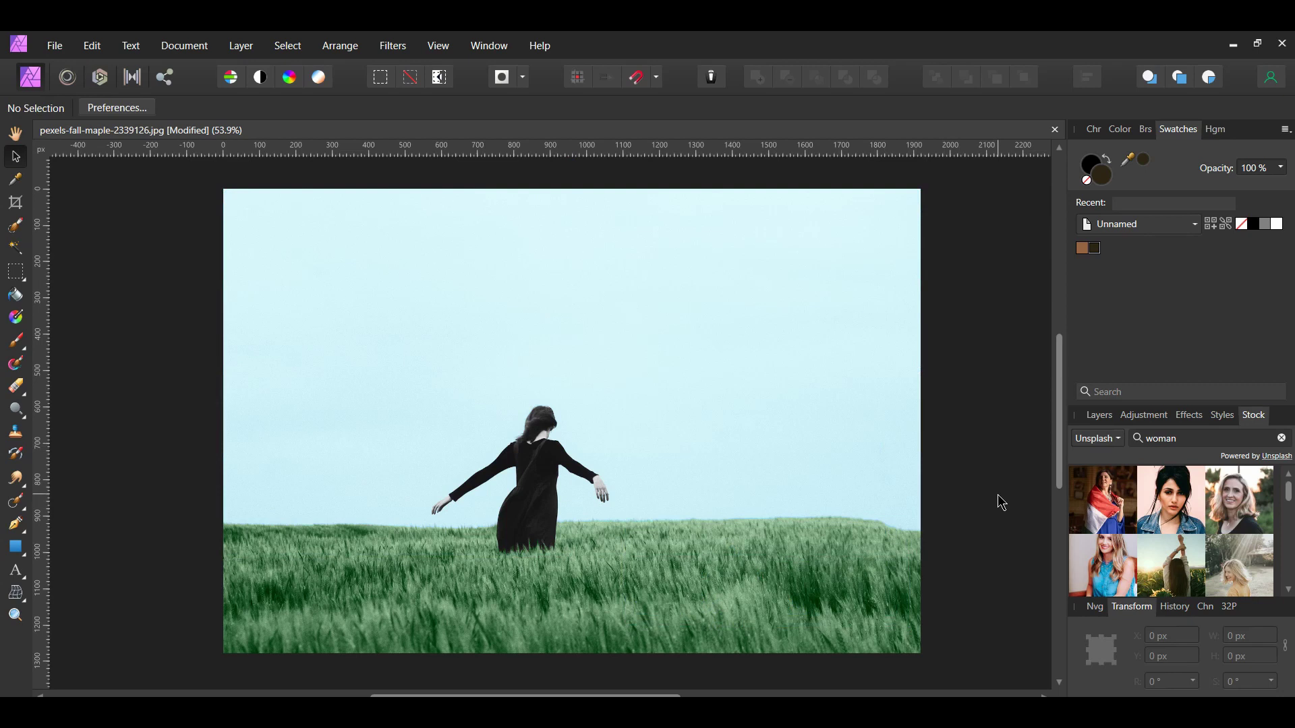
# Search the Unsplash stock photos for "hair" and look through the results for a hair colour reference.
pyautogui.write('hair')
pyautogui.scroll(-4, 1291, 519)
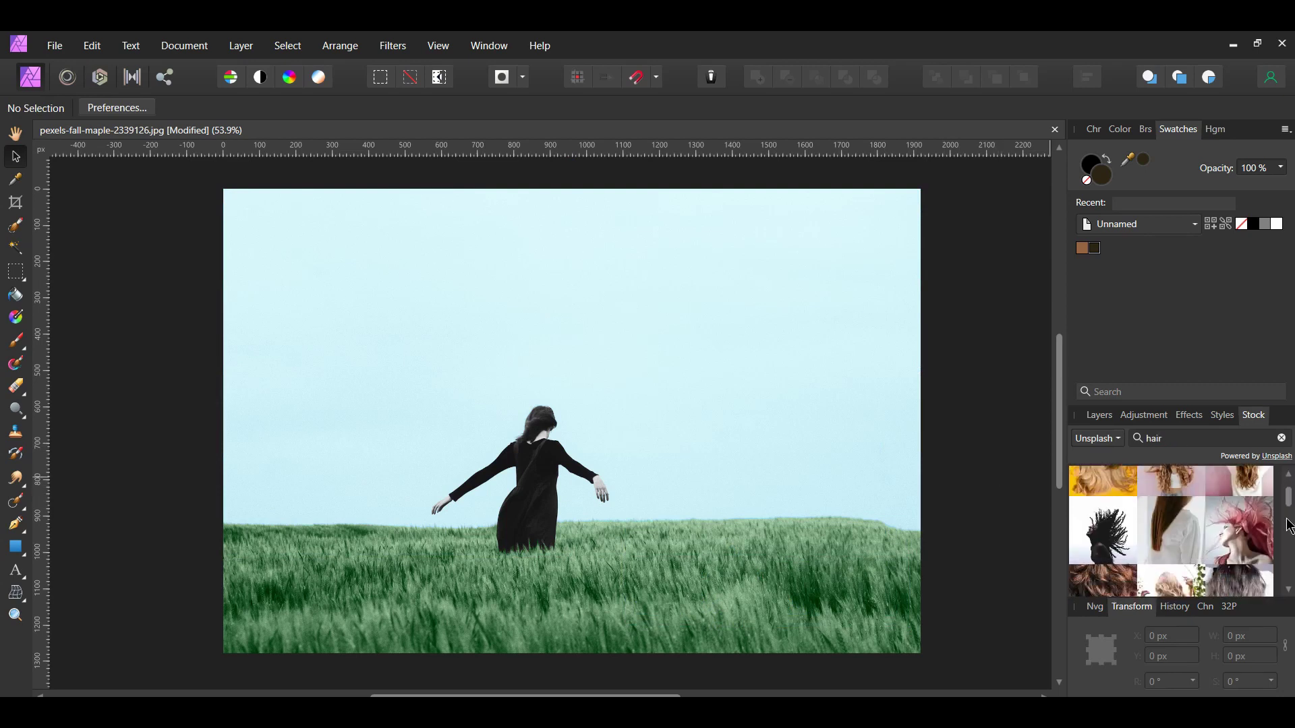
pyautogui.scroll(-1, 1291, 526)
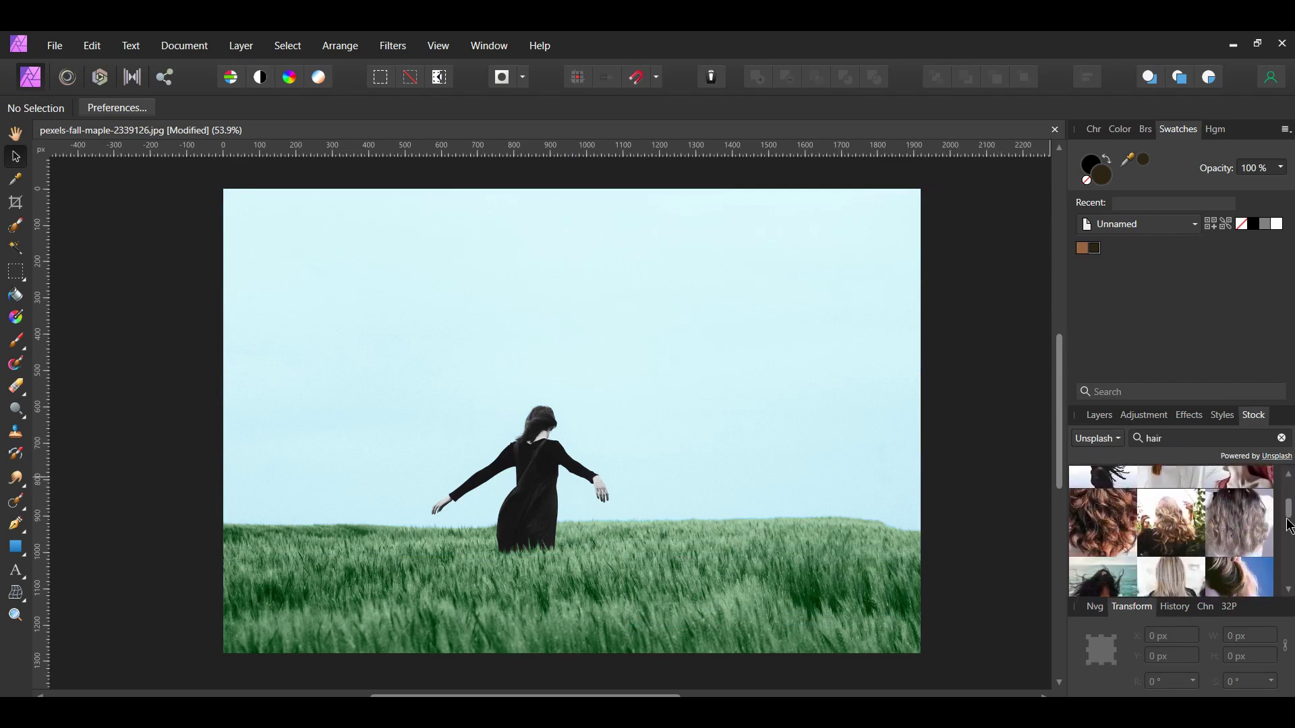
pyautogui.scroll(-3, 1291, 526)
# Search the stock photos for "dress" and place the photo of the woman in the orange dress beside the woman in the field.
pyautogui.click(1282, 439)
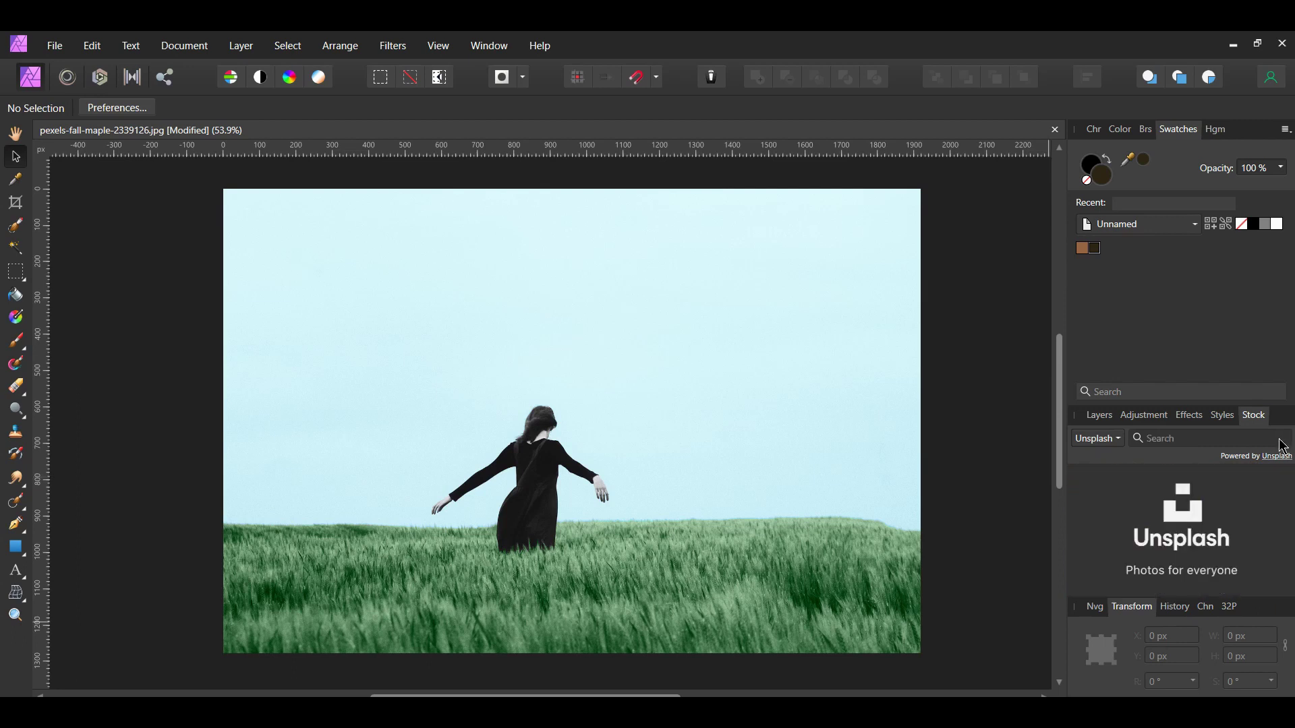
pyautogui.write('dress')
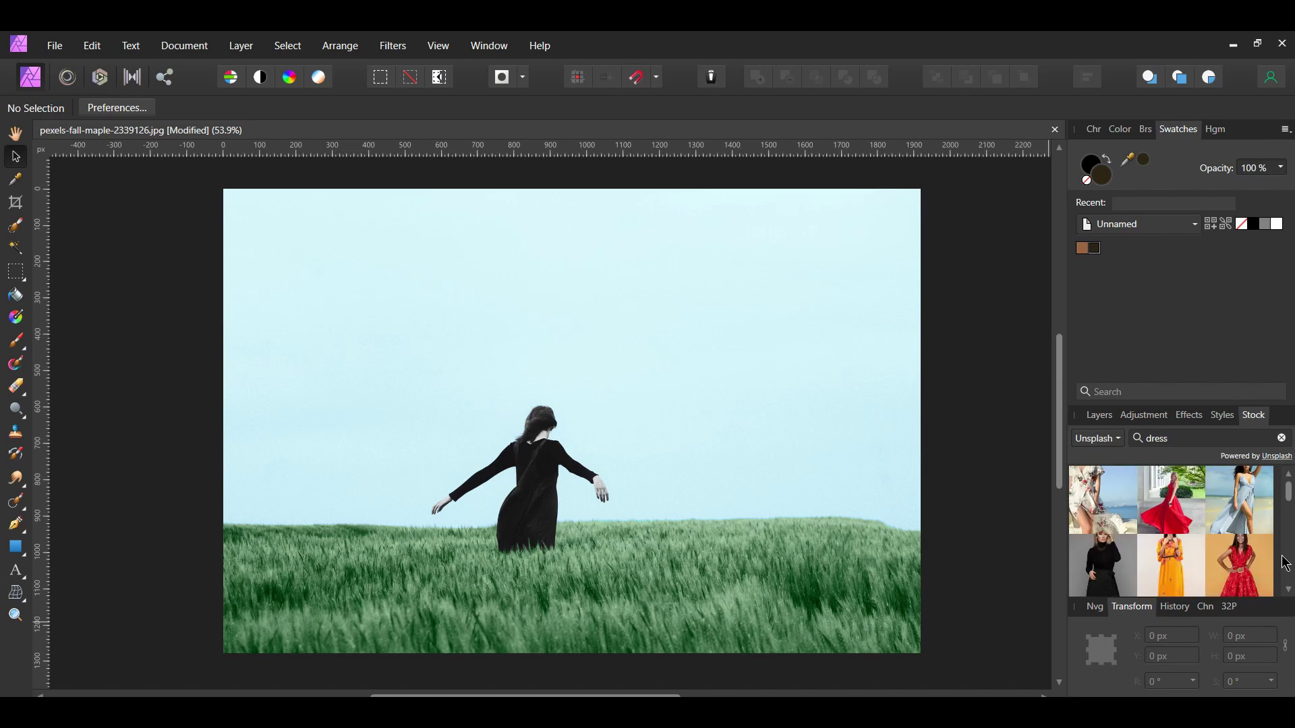
pyautogui.click(1283, 558)
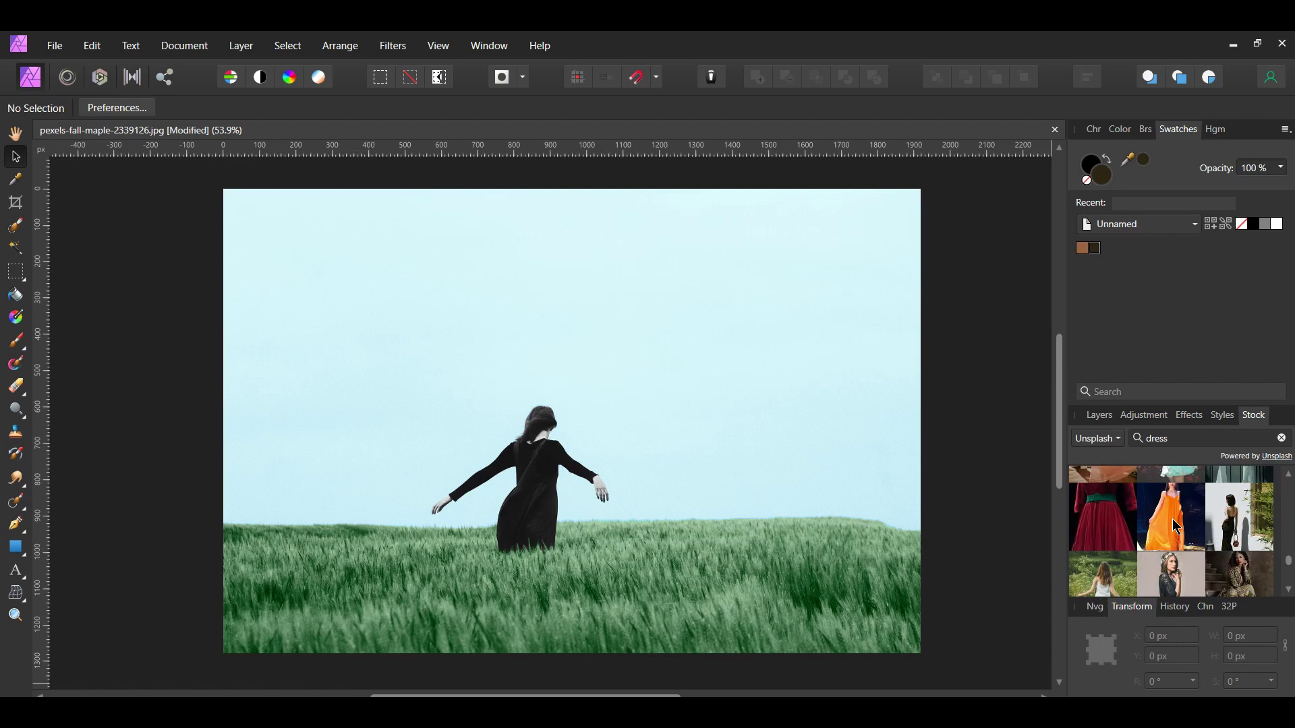
pyautogui.moveTo(1177, 528); pyautogui.dragTo(855, 449)
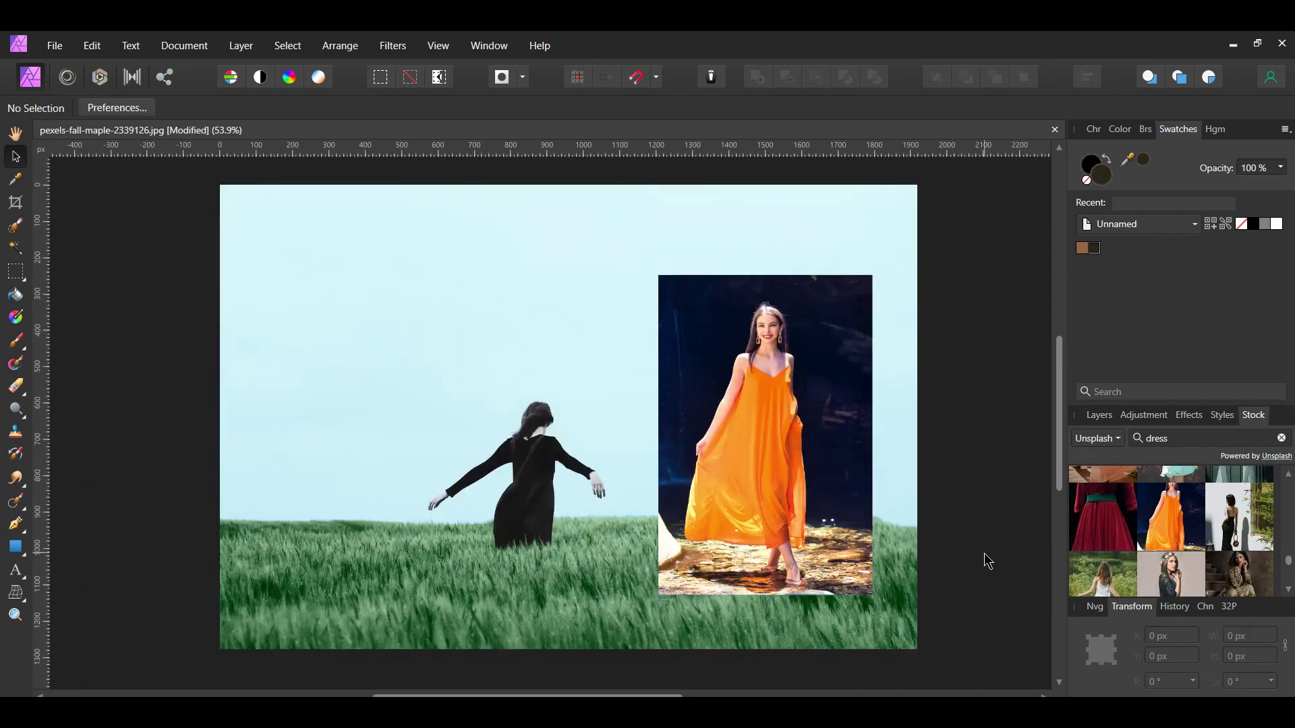
# Sample the orange of the stock photo's dress and add it to the document palette.
pyautogui.press('i')
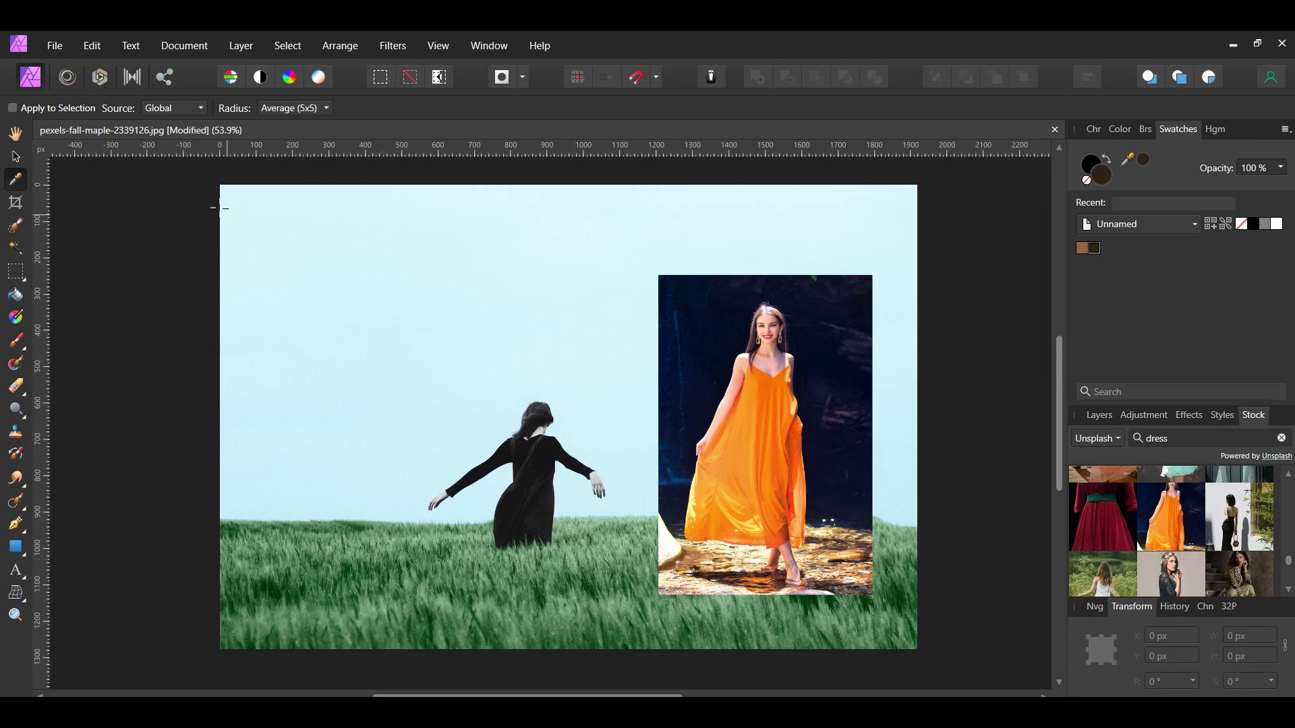
pyautogui.click(770, 432)
pyautogui.click(1143, 161)
pyautogui.click(1212, 225)
# Delete the placed orange-dress stock photo and leave no layer selected.
pyautogui.press('v')
pyautogui.click(820, 406)
pyautogui.press('Delete')
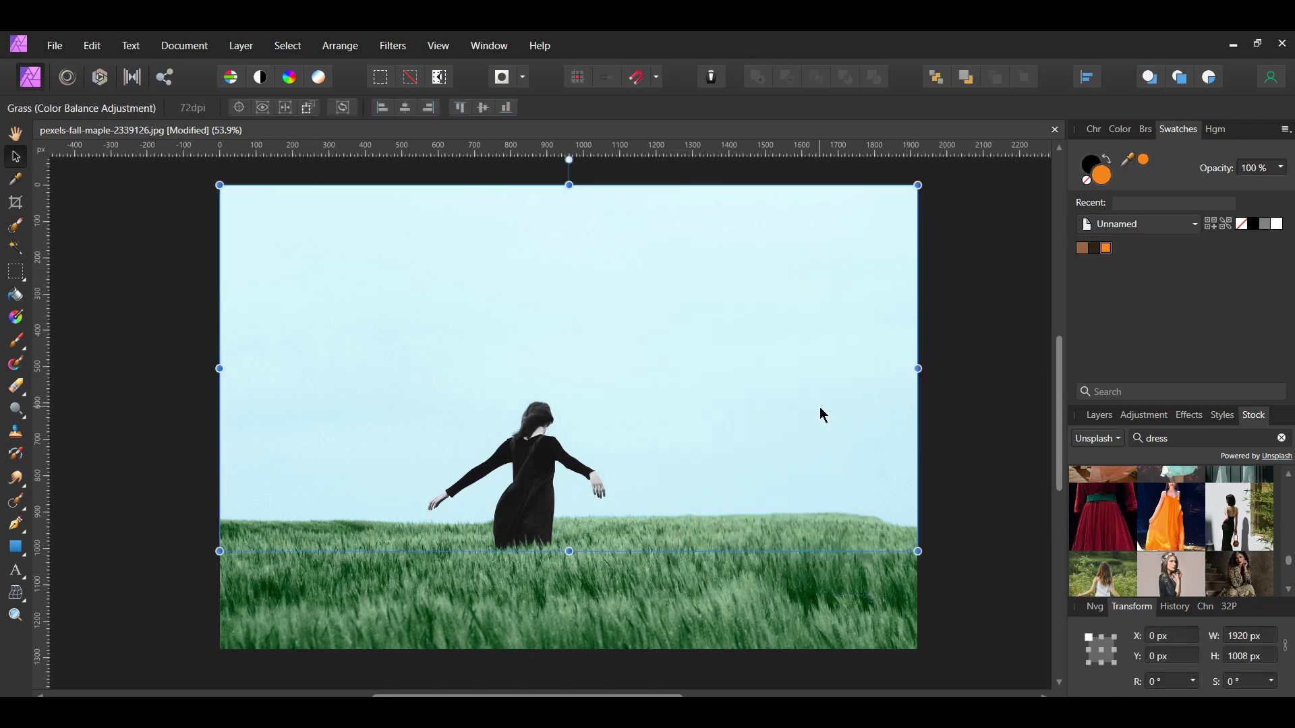
pyautogui.click(971, 462)
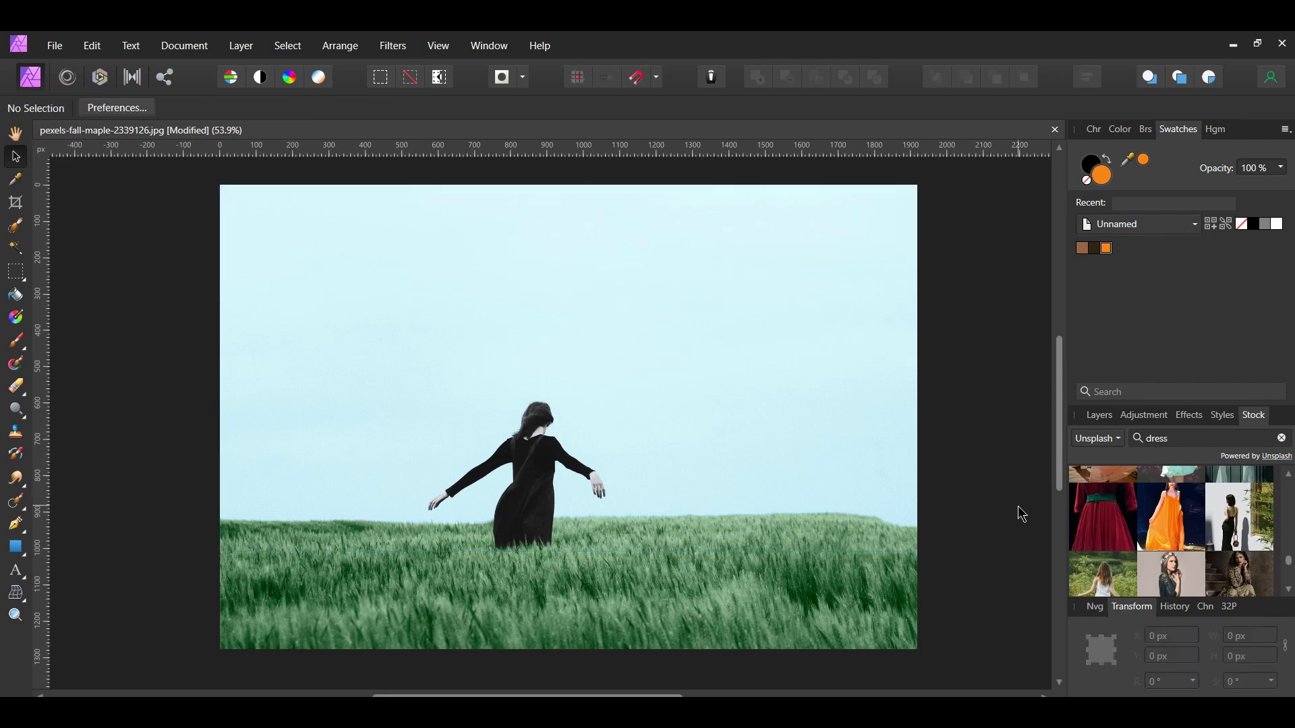
# Search the stock photos for "shirts" and place the four folded polo shirts photo over the sky, scaled to about 825 x 546 px.
pyautogui.doubleClick(1159, 439)
pyautogui.write('shirts')
pyautogui.press('Return')
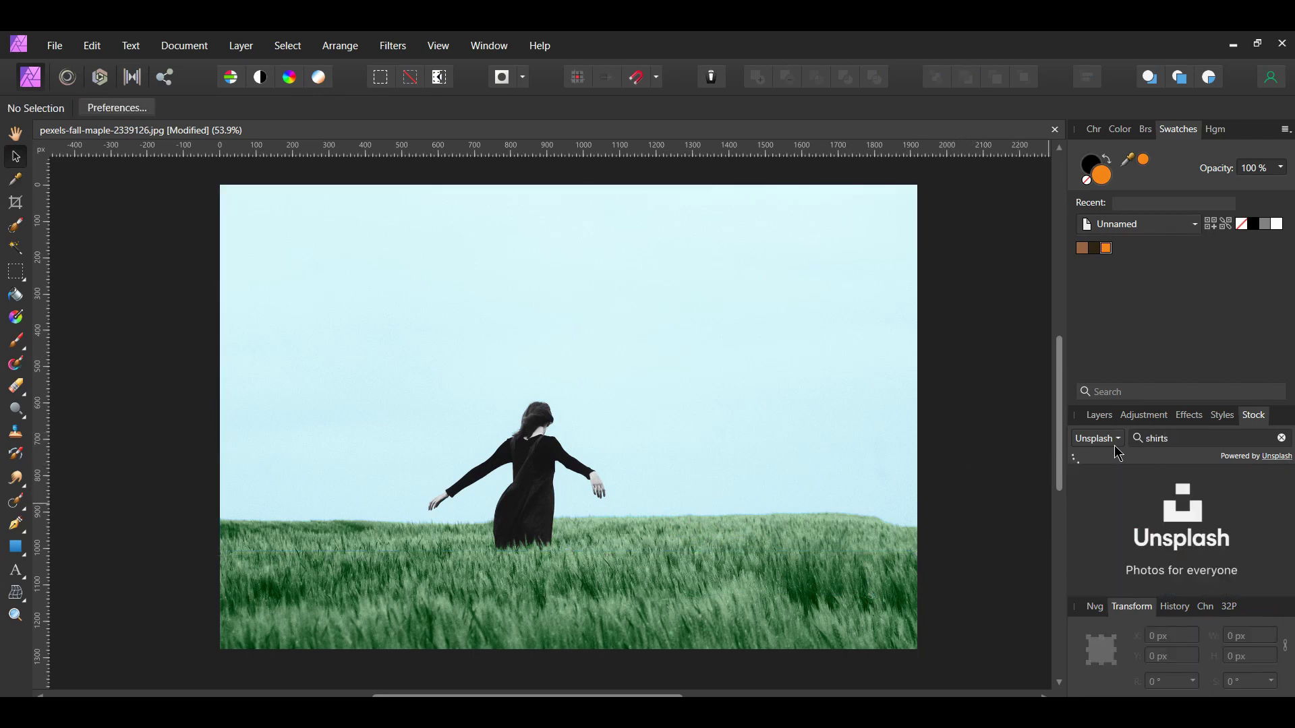
pyautogui.scroll(-5, 1230, 529)
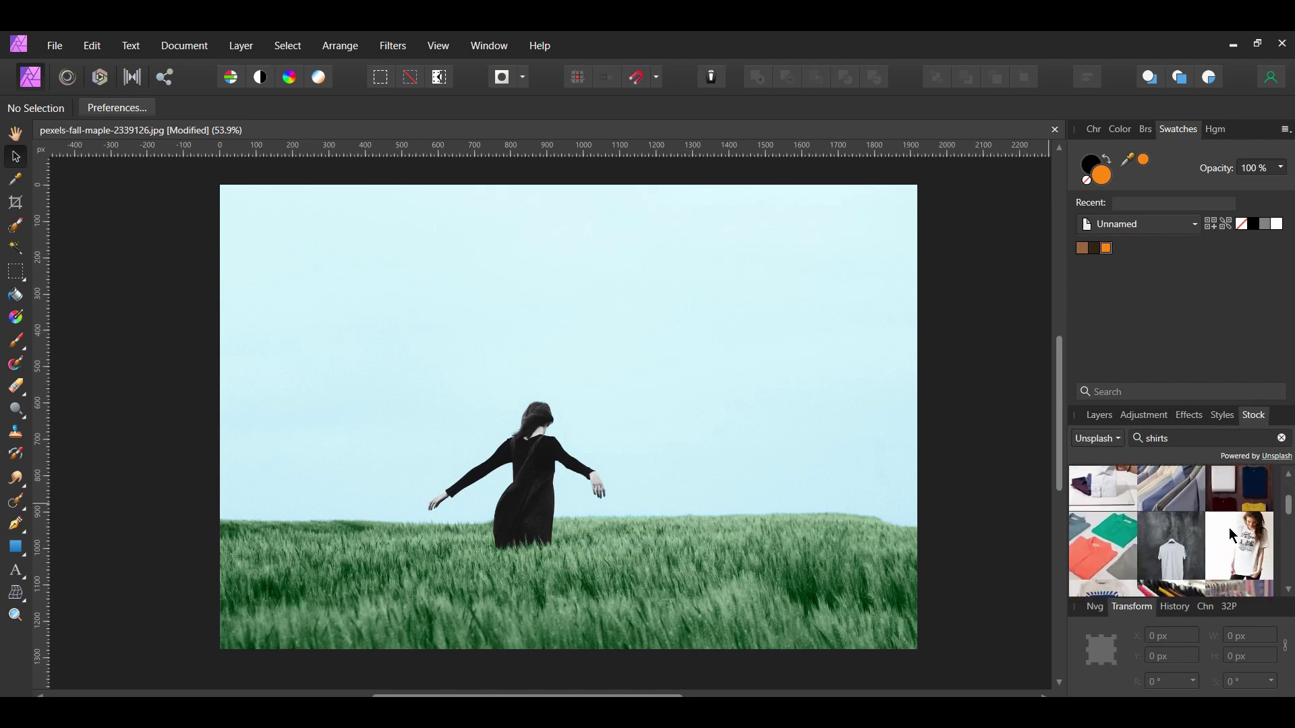
pyautogui.scroll(-1, 1233, 536)
pyautogui.moveTo(1107, 507); pyautogui.dragTo(864, 407)
pyautogui.scroll(-3, 888, 554)
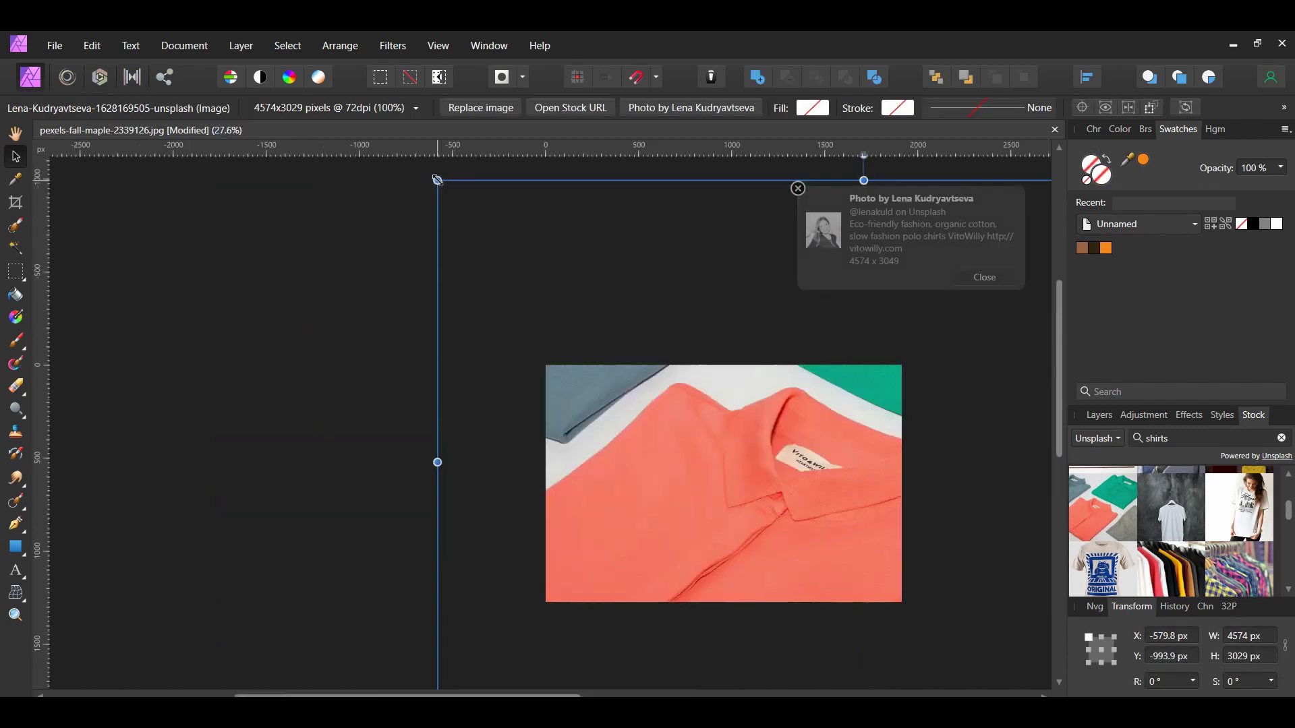
pyautogui.moveTo(438, 180); pyautogui.dragTo(854, 454)
pyautogui.moveTo(934, 608); pyautogui.dragTo(746, 514)
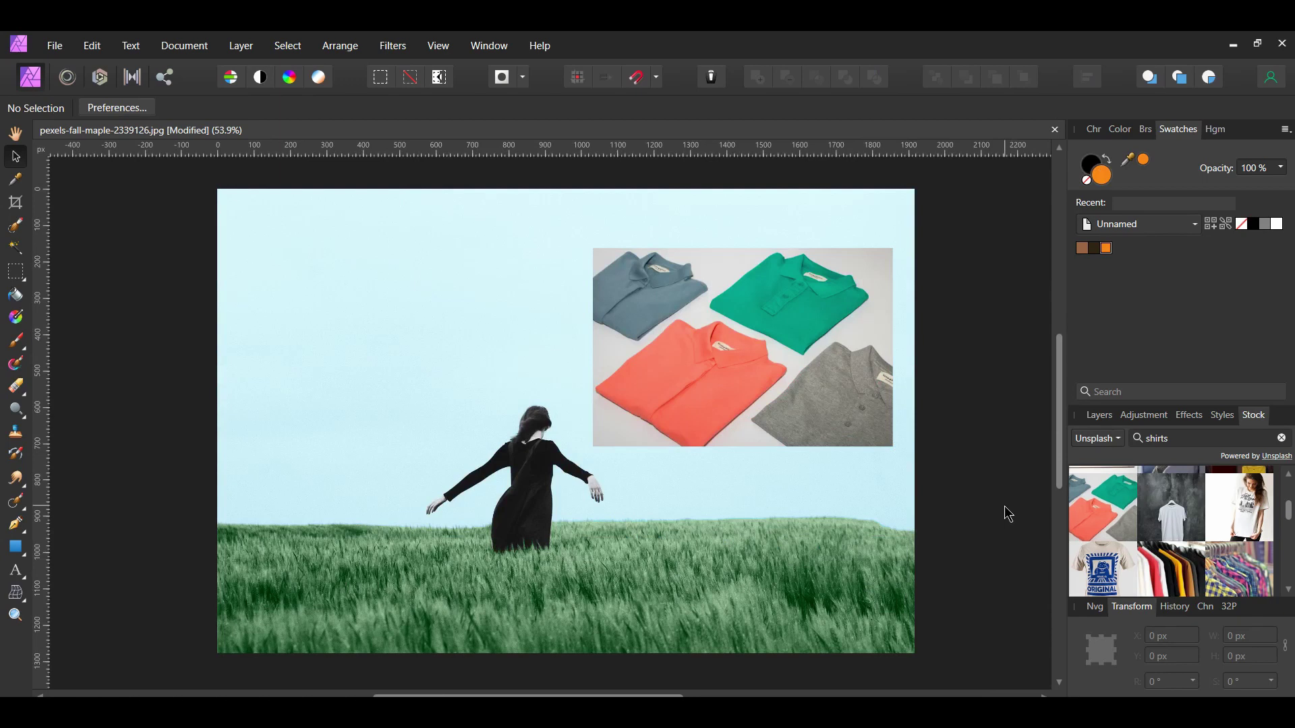
# Sample the green of the folded polo shirt and add it to the document palette.
pyautogui.press('i')
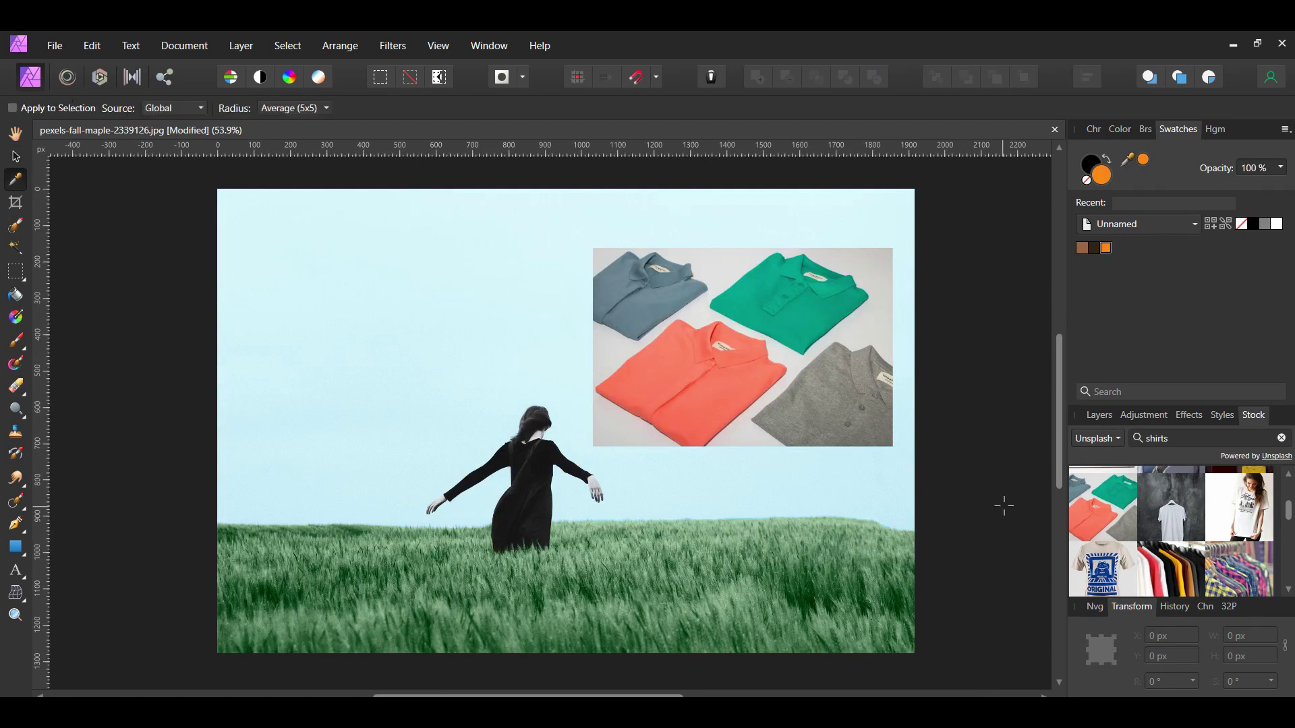
pyautogui.click(797, 312)
pyautogui.click(1146, 162)
pyautogui.click(1212, 225)
# Delete the placed polo shirts stock photo and leave no layer selected.
pyautogui.press('v')
pyautogui.click(865, 359)
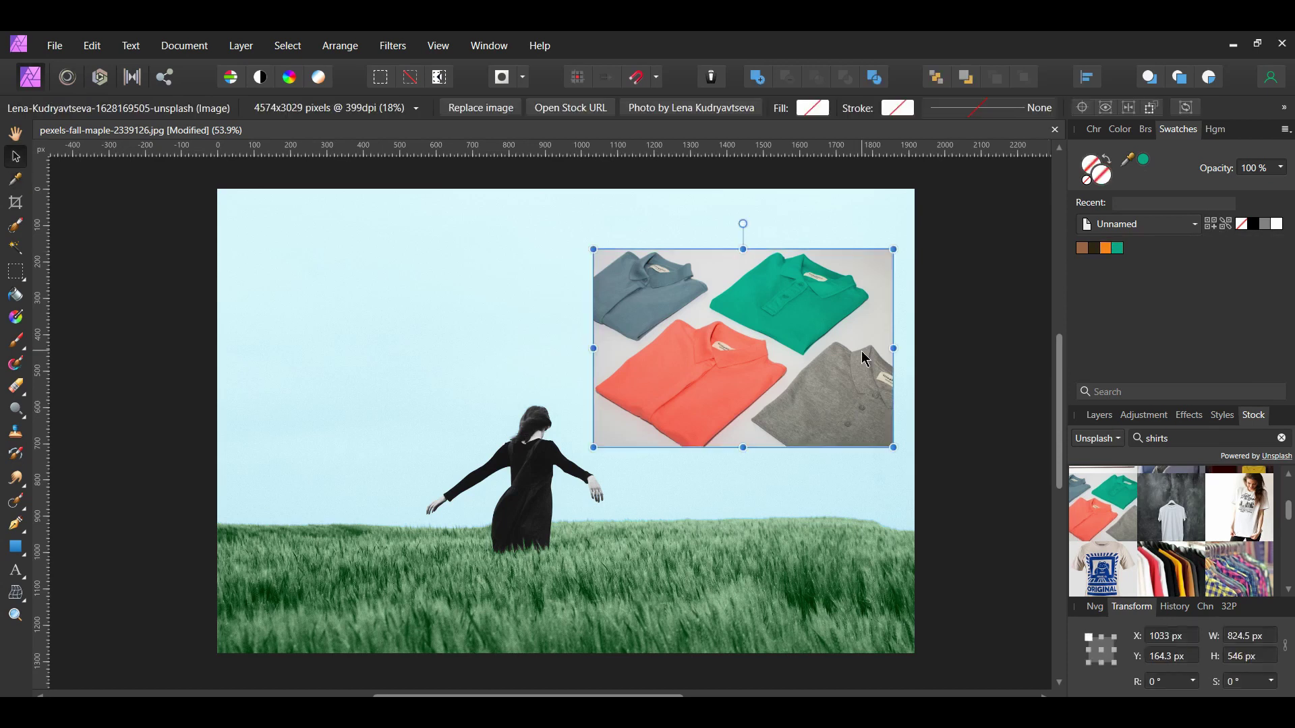
pyautogui.press('Delete')
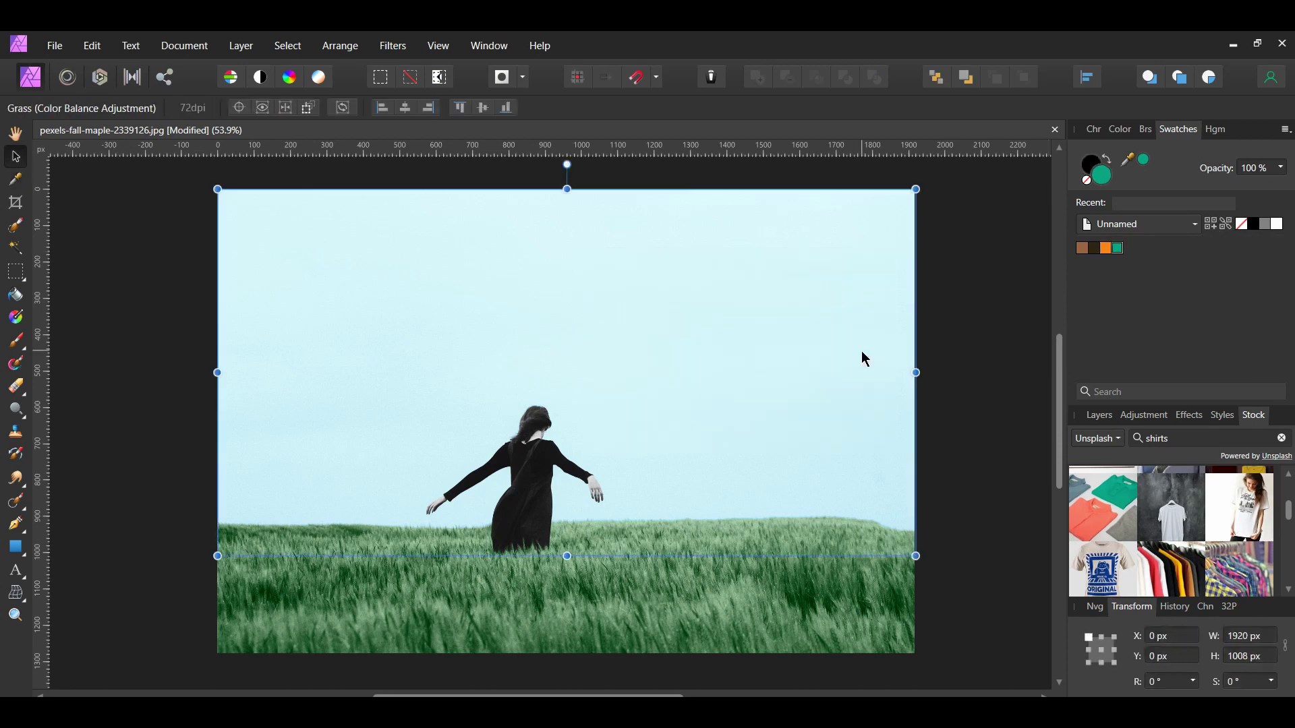
pyautogui.click(1009, 416)
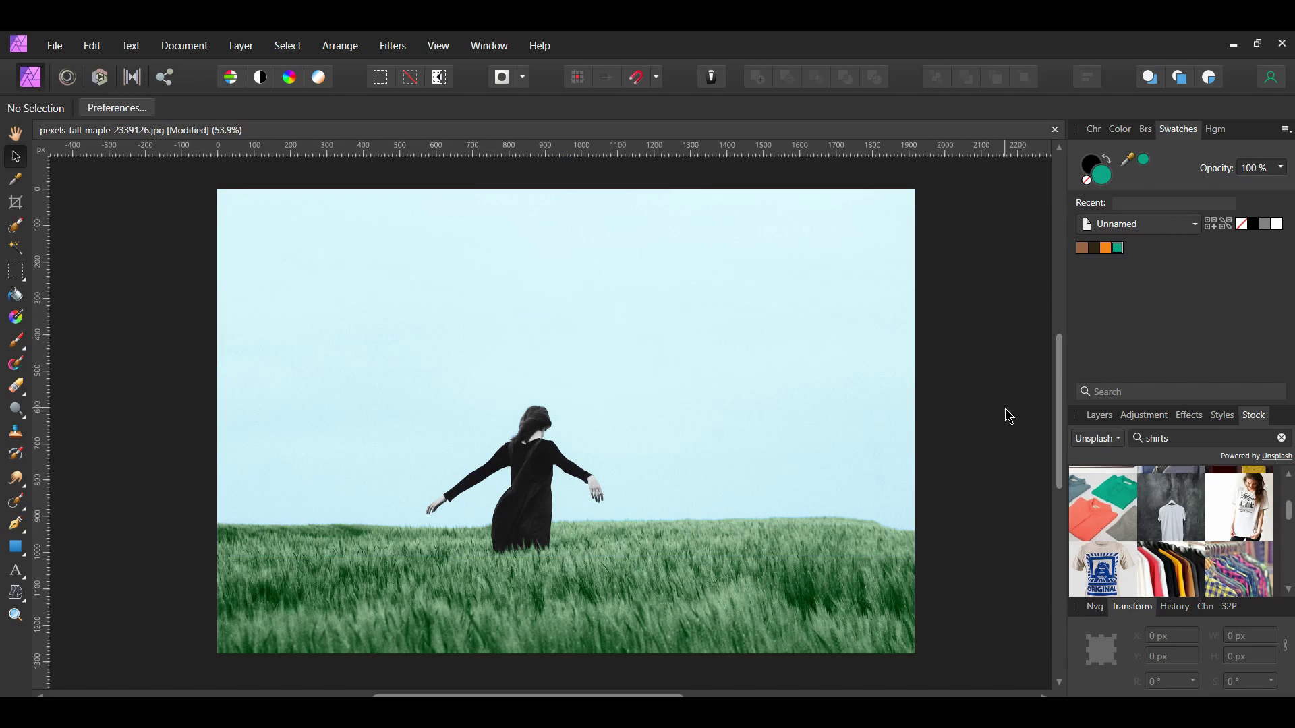
# Add a new pixel layer above the Grass adjustment, name it "Skin" and set its blend mode to Overlay.
pyautogui.click(1099, 415)
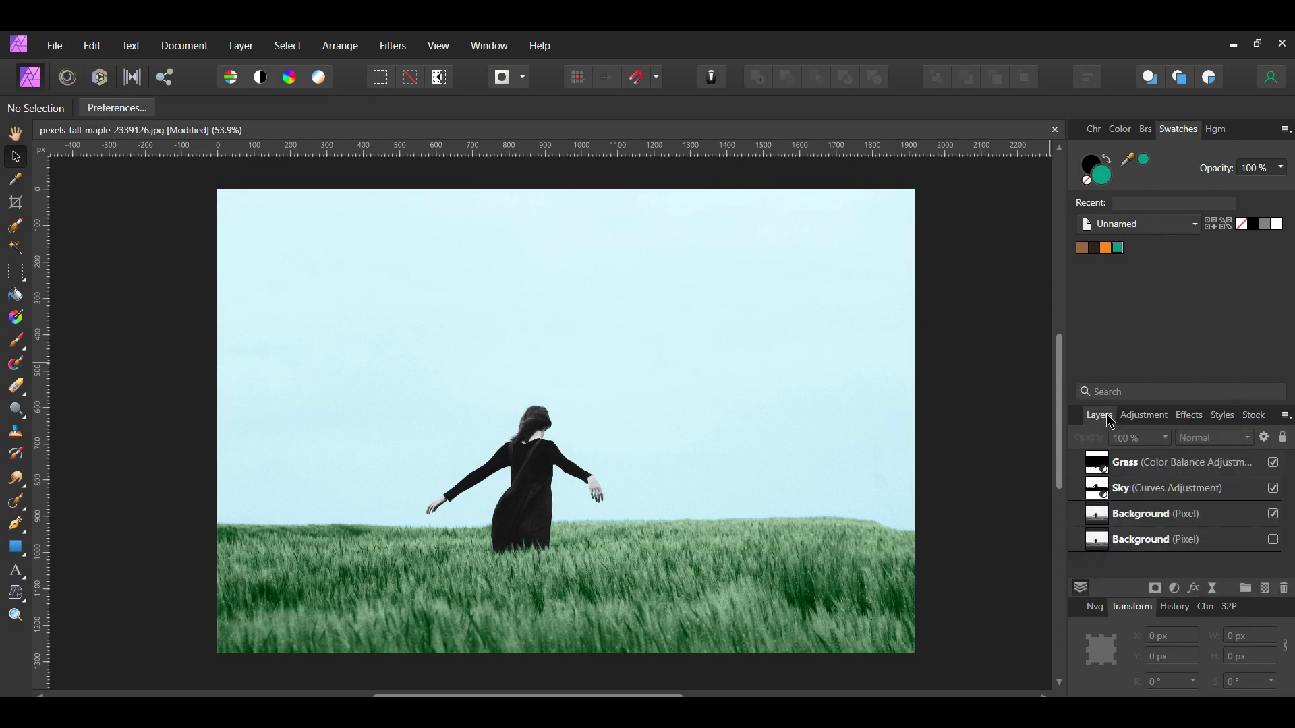
pyautogui.click(1268, 591)
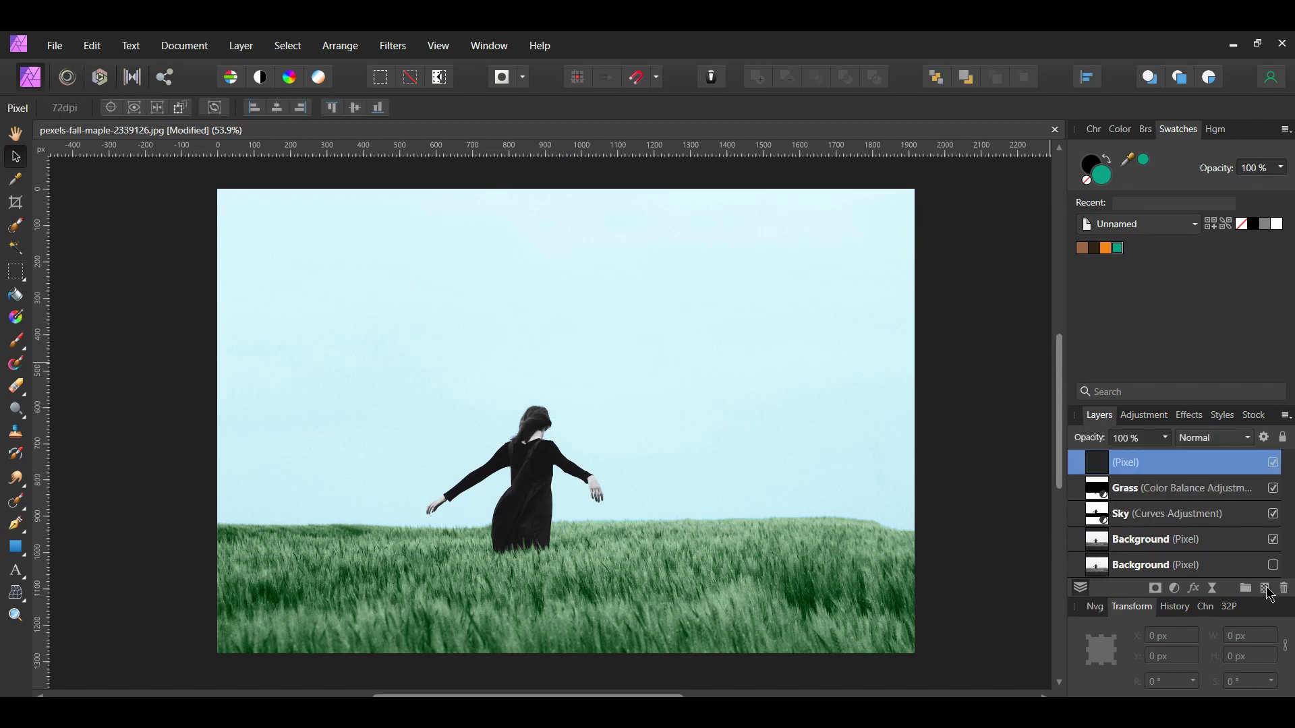
pyautogui.doubleClick(1184, 470)
pyautogui.write('Skin')
pyautogui.press('Return')
pyautogui.click(1248, 438)
pyautogui.click(1236, 636)
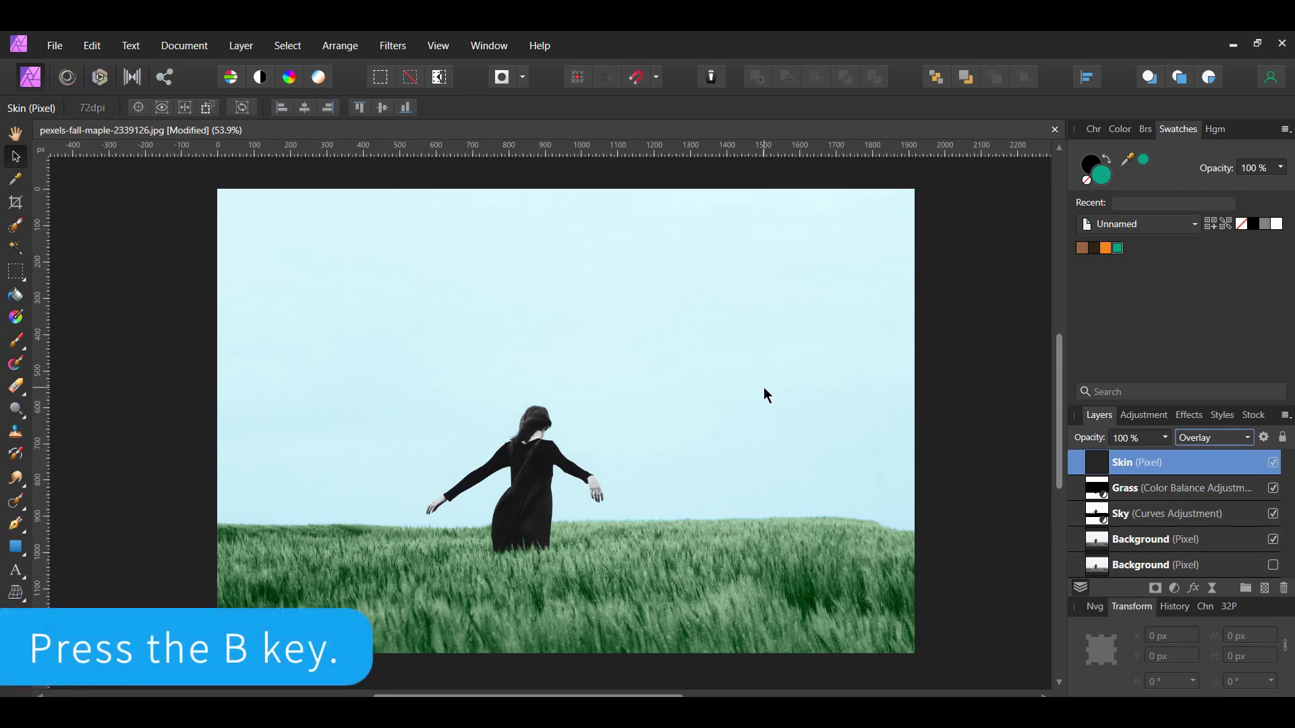
# Set up the Paint Brush with the palette's skin tone and the soft 64 px brush from the Basic set.
pyautogui.press('b')
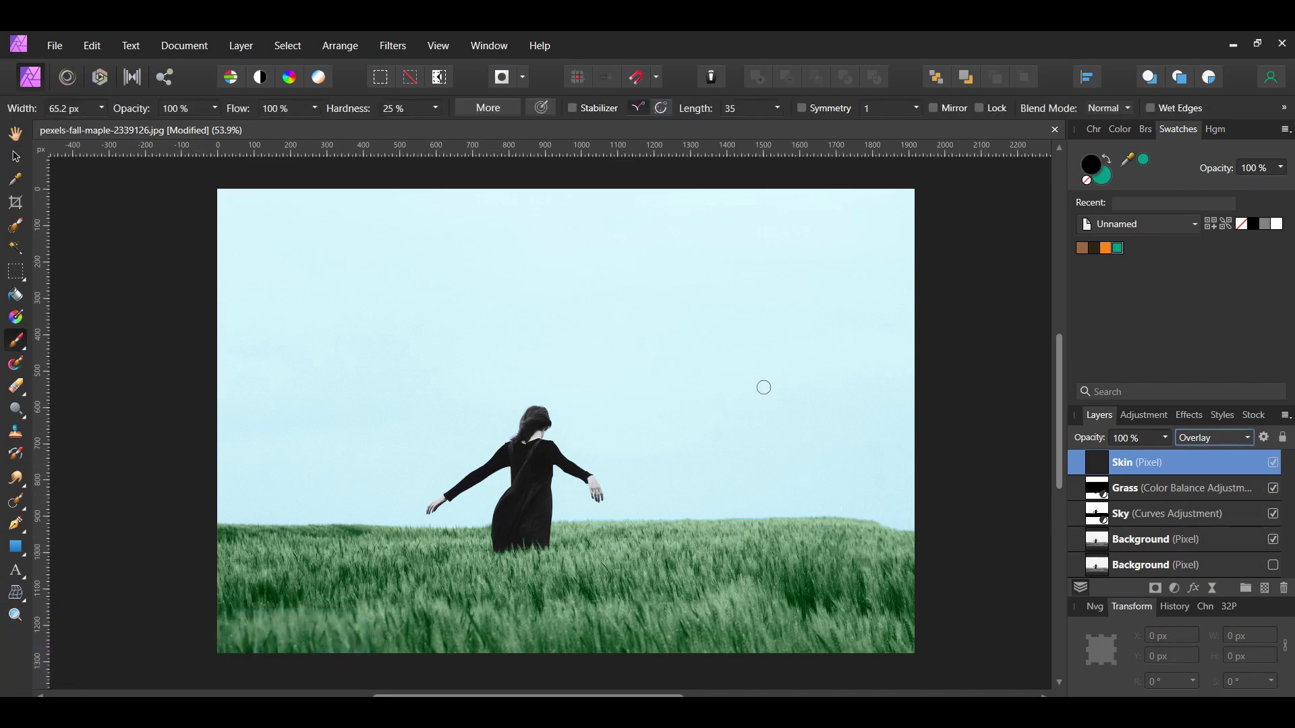
pyautogui.click(1084, 249)
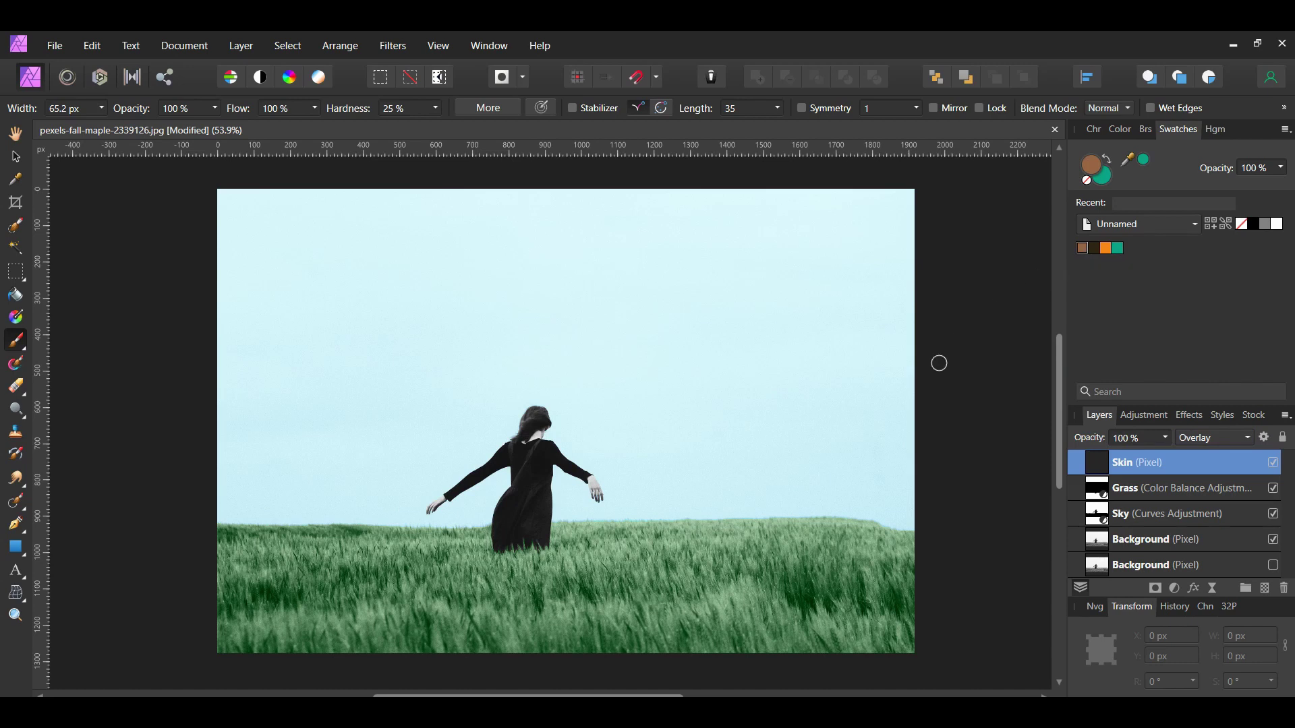
pyautogui.click(1146, 130)
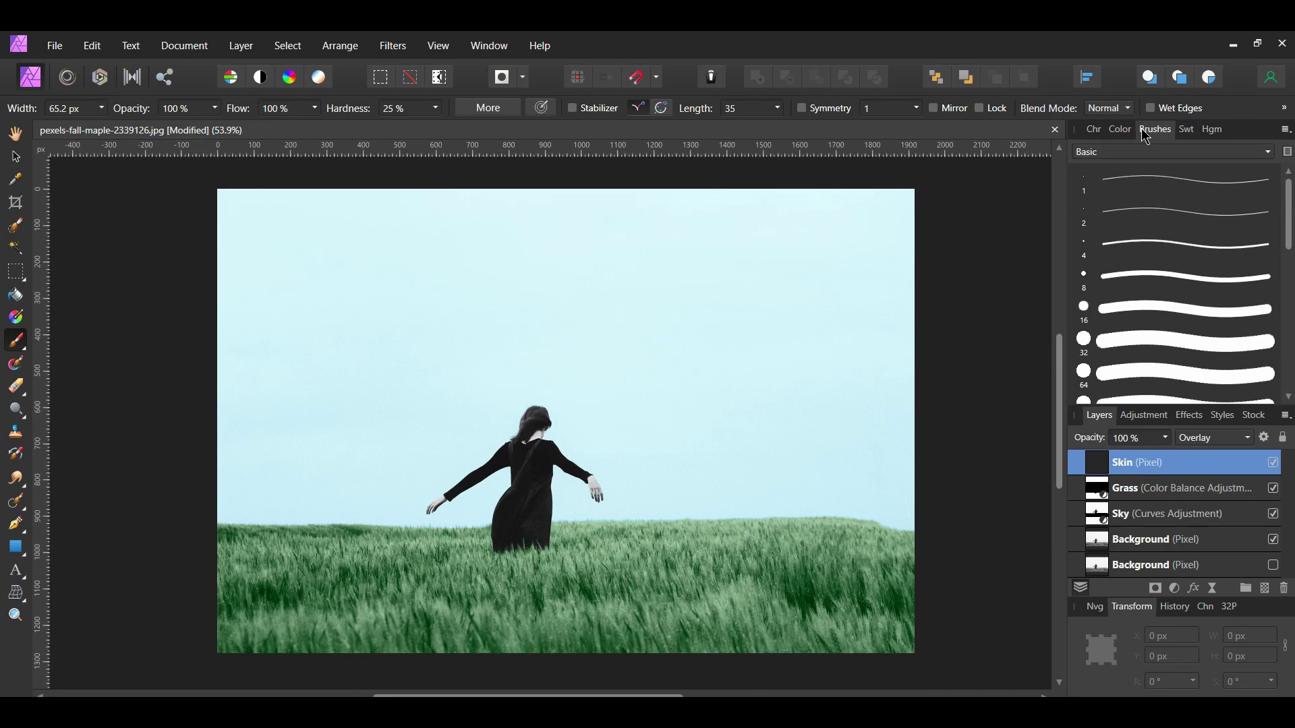
pyautogui.scroll(-5, 1119, 283)
pyautogui.click(1107, 321)
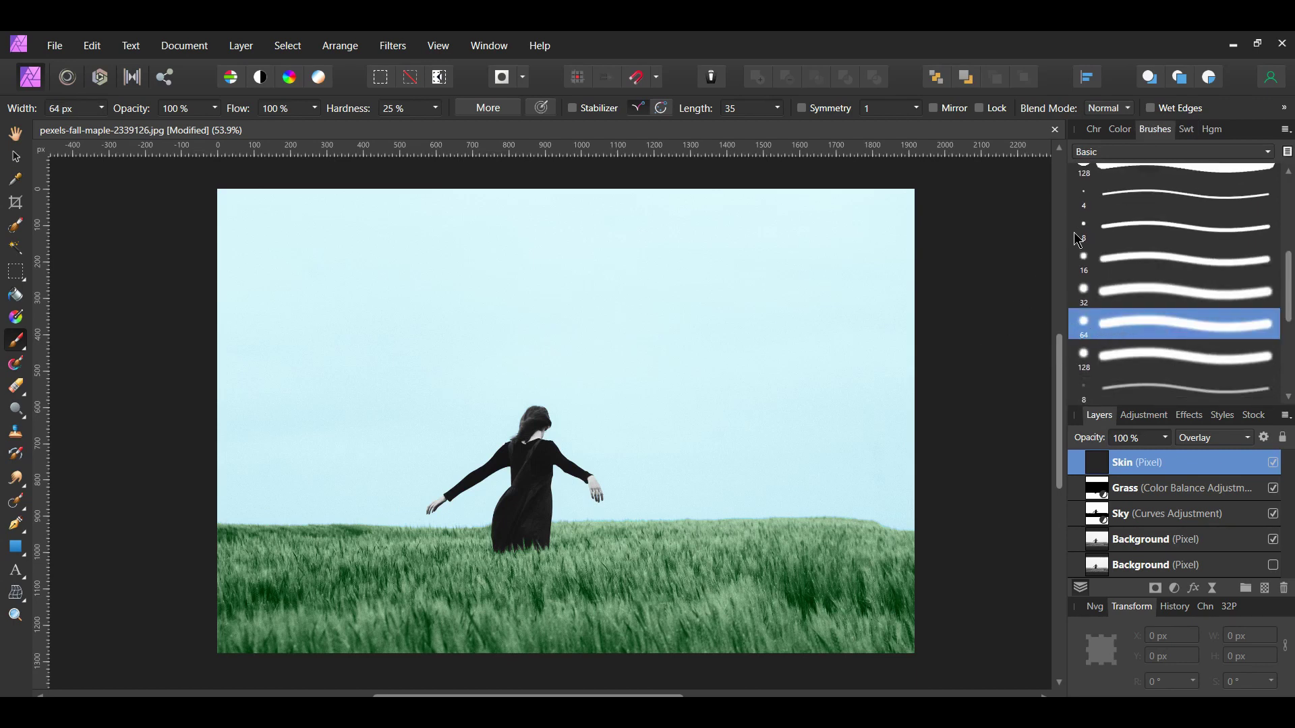
pyautogui.click(1187, 129)
# Paint the skin tone over the woman's right-hand-side hand and fingers on the Skin layer.
pyautogui.scroll(5, 580, 492)
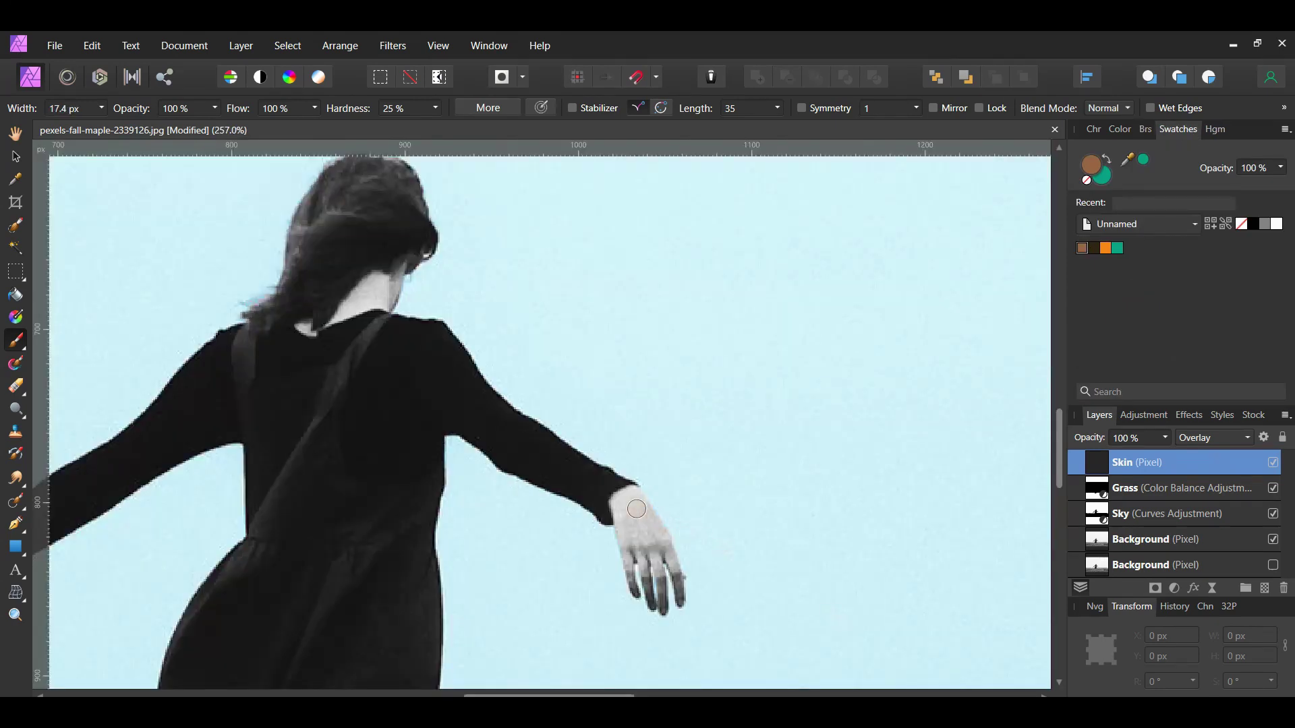
pyautogui.moveTo(633, 512)
pyautogui.mouseDown()
pyautogui.moveTo(630, 530)
pyautogui.moveTo(640, 521)
pyautogui.mouseUp()
pyautogui.keyDown('ctrl'); pyautogui.scroll(3, 543, 535); pyautogui.keyUp('ctrl')
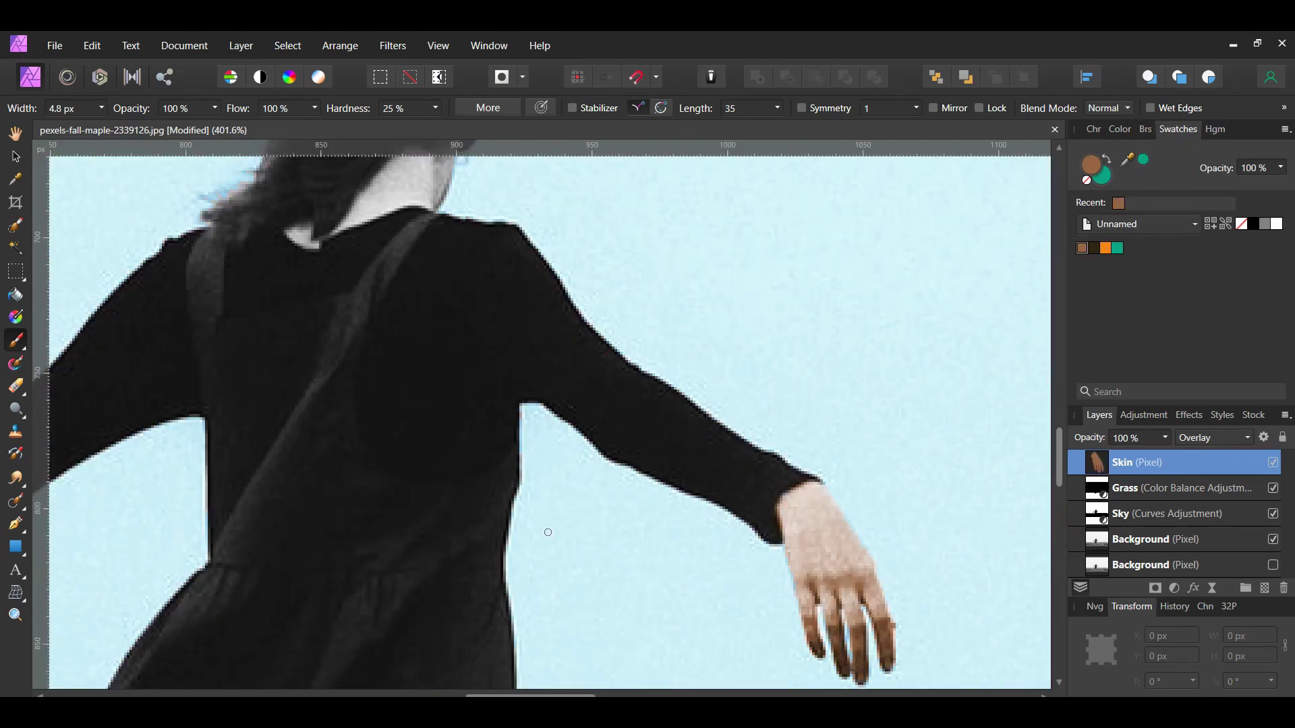
# Paint the skin tone over the woman's neck with a smaller brush, reduced to about 1.5 px for the edges.
pyautogui.scroll(2, 491, 497)
pyautogui.press('[')
pyautogui.press('[')
pyautogui.press('[')
pyautogui.press('[')
pyautogui.moveTo(399, 353)
pyautogui.mouseDown()
pyautogui.moveTo(423, 350)
pyautogui.moveTo(379, 368)
pyautogui.moveTo(412, 340)
pyautogui.mouseUp()
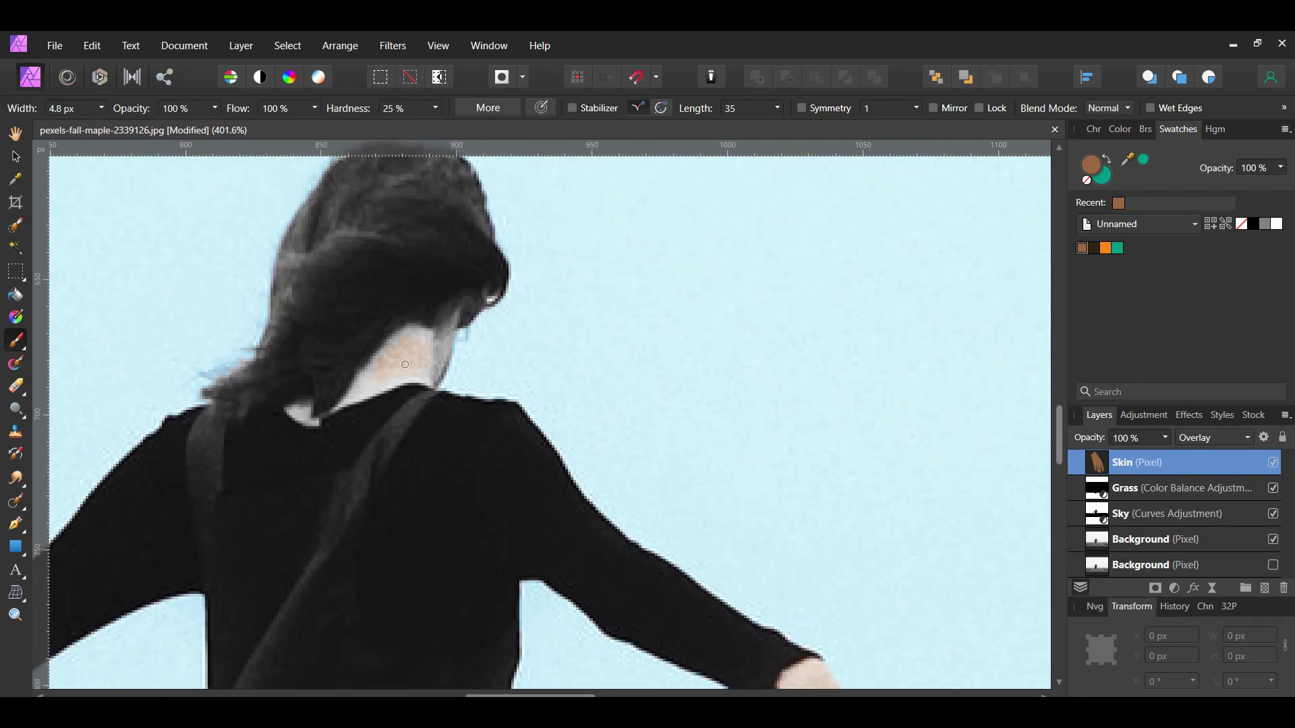
pyautogui.press('[')
pyautogui.press('[')
pyautogui.press('[')
# Paint the skin tone over the woman's other hand, at the far end of the left-hand sleeve.
pyautogui.keyDown('ctrl'); pyautogui.scroll(-3, 625, 641); pyautogui.keyUp('ctrl')
pyautogui.keyDown('ctrl'); pyautogui.scroll(2, 564, 609); pyautogui.keyUp('ctrl')
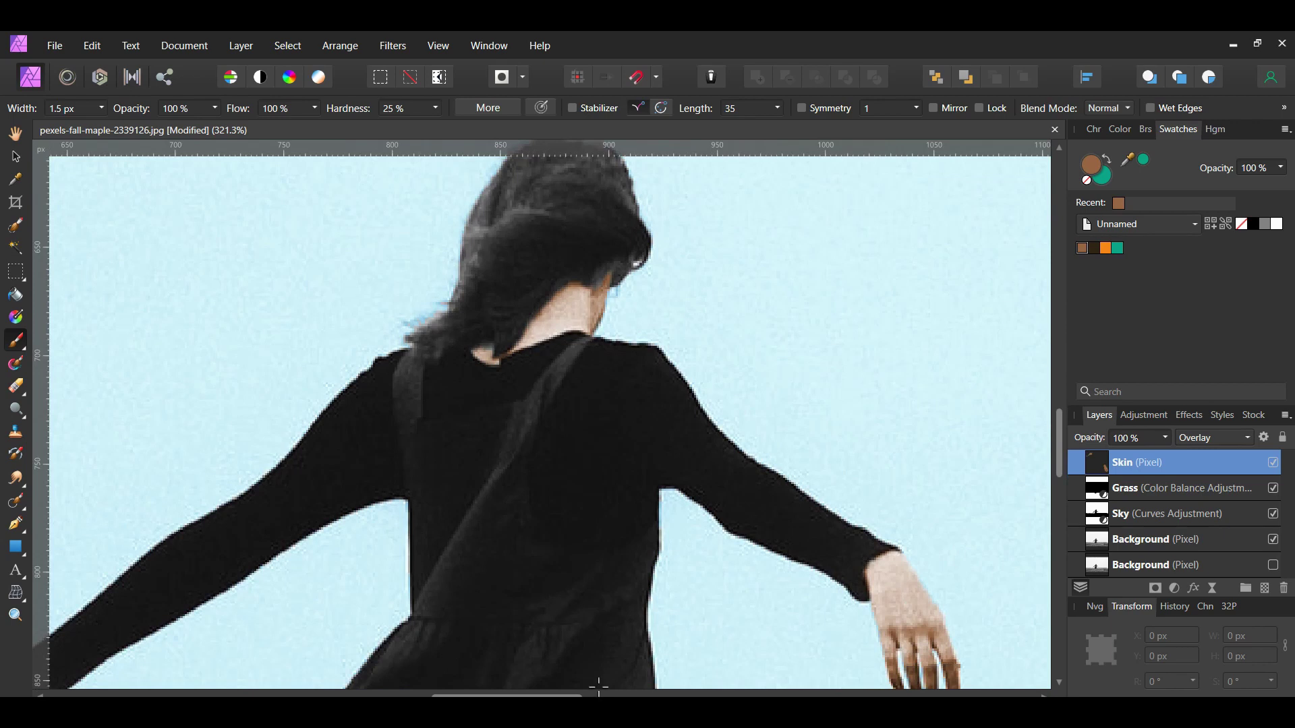
pyautogui.hscroll(-3, 472, 607)
pyautogui.keyDown('ctrl'); pyautogui.scroll(2, 297, 556); pyautogui.keyUp('ctrl')
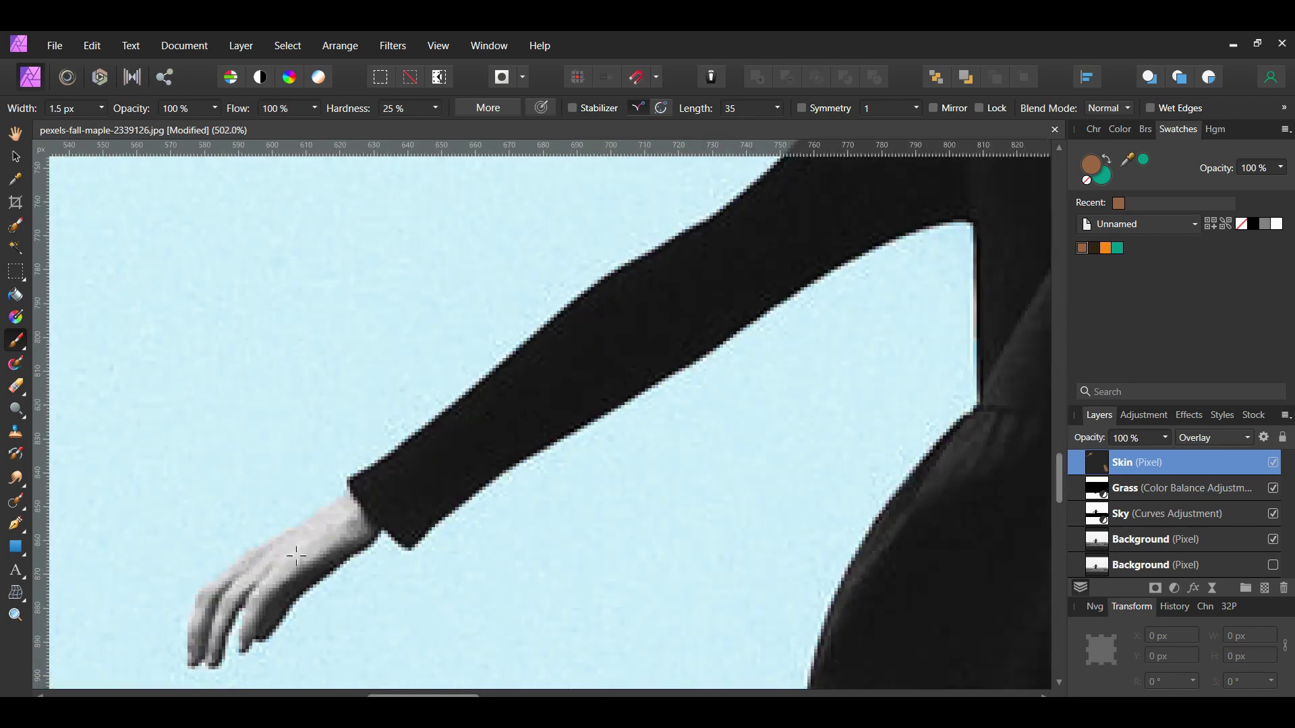
pyautogui.press(']')
pyautogui.press(']')
pyautogui.press(']')
pyautogui.moveTo(307, 548)
pyautogui.mouseDown()
pyautogui.moveTo(335, 533)
pyautogui.moveTo(320, 532)
pyautogui.moveTo(323, 548)
pyautogui.mouseUp()
pyautogui.press('[')
pyautogui.press('[')
pyautogui.hotkey('ctrl', '0')
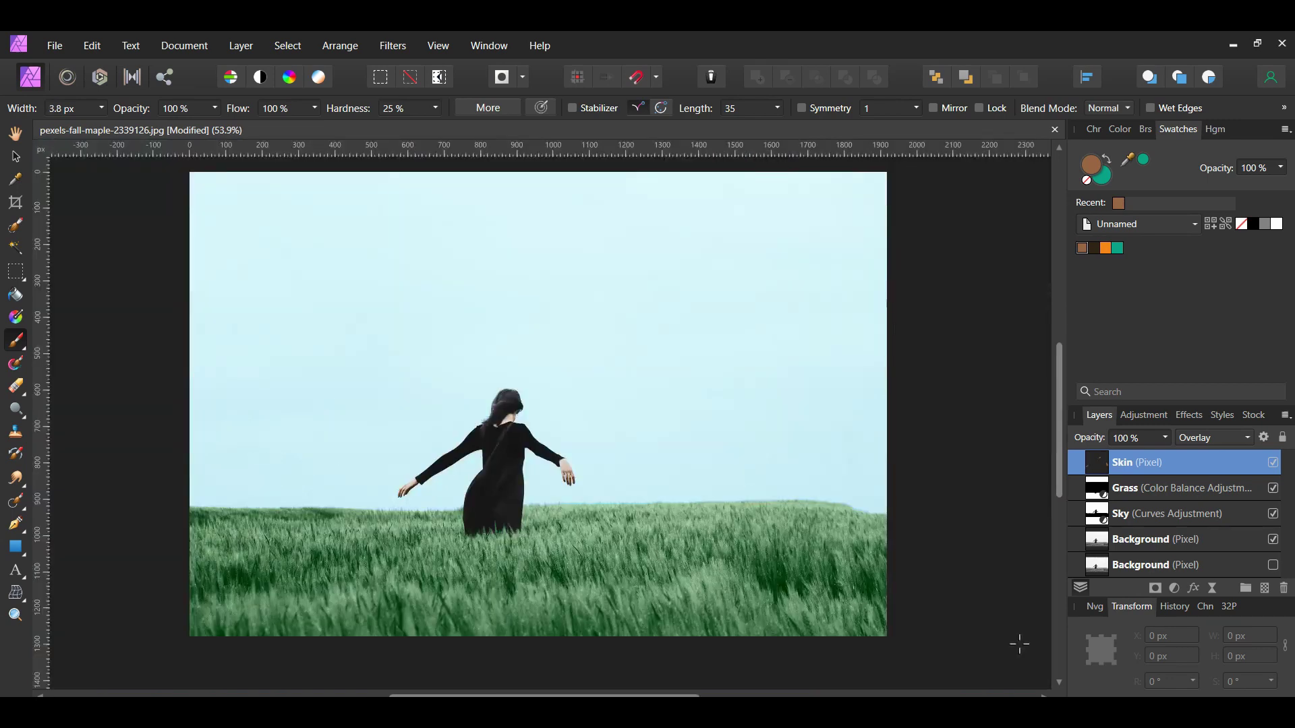
# Add another pixel layer above Skin, name it "Hair" and set its blend mode to Color.
pyautogui.click(1263, 589)
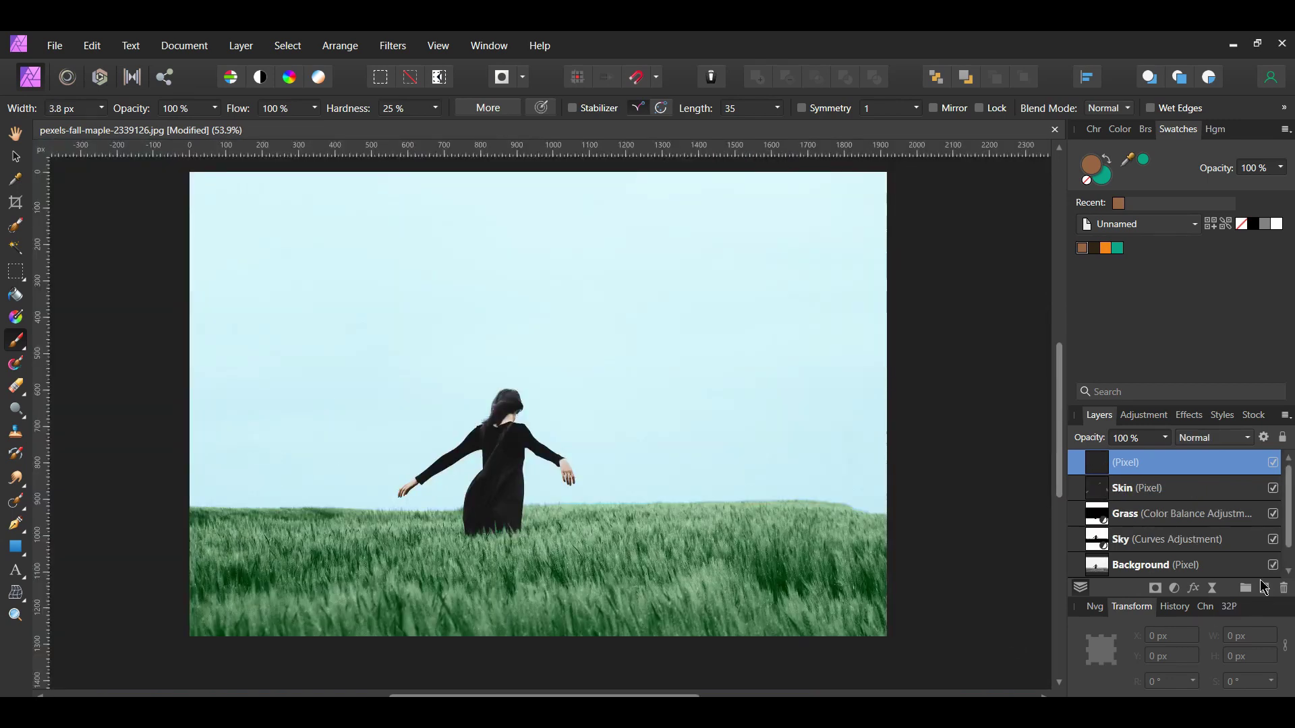
pyautogui.doubleClick(1163, 465)
pyautogui.write('Hair')
pyautogui.press('Return')
pyautogui.click(1215, 438)
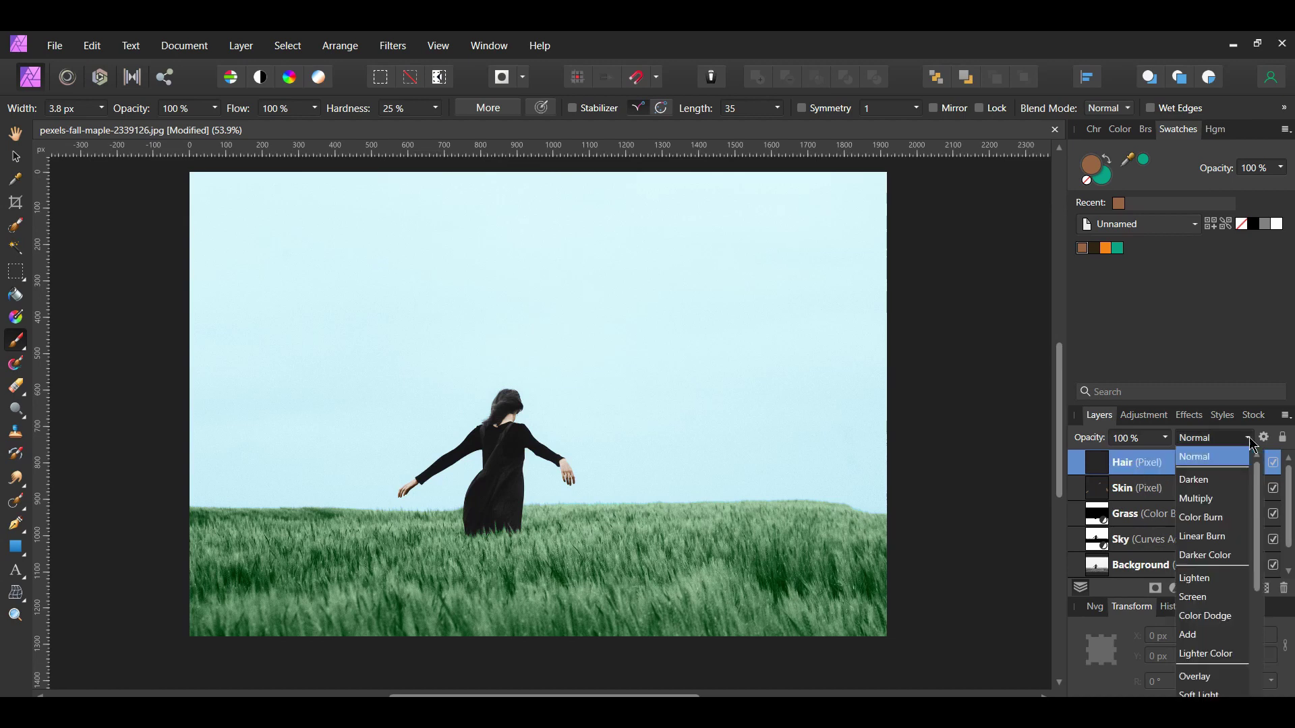
pyautogui.scroll(-5, 1214, 573)
pyautogui.click(1204, 688)
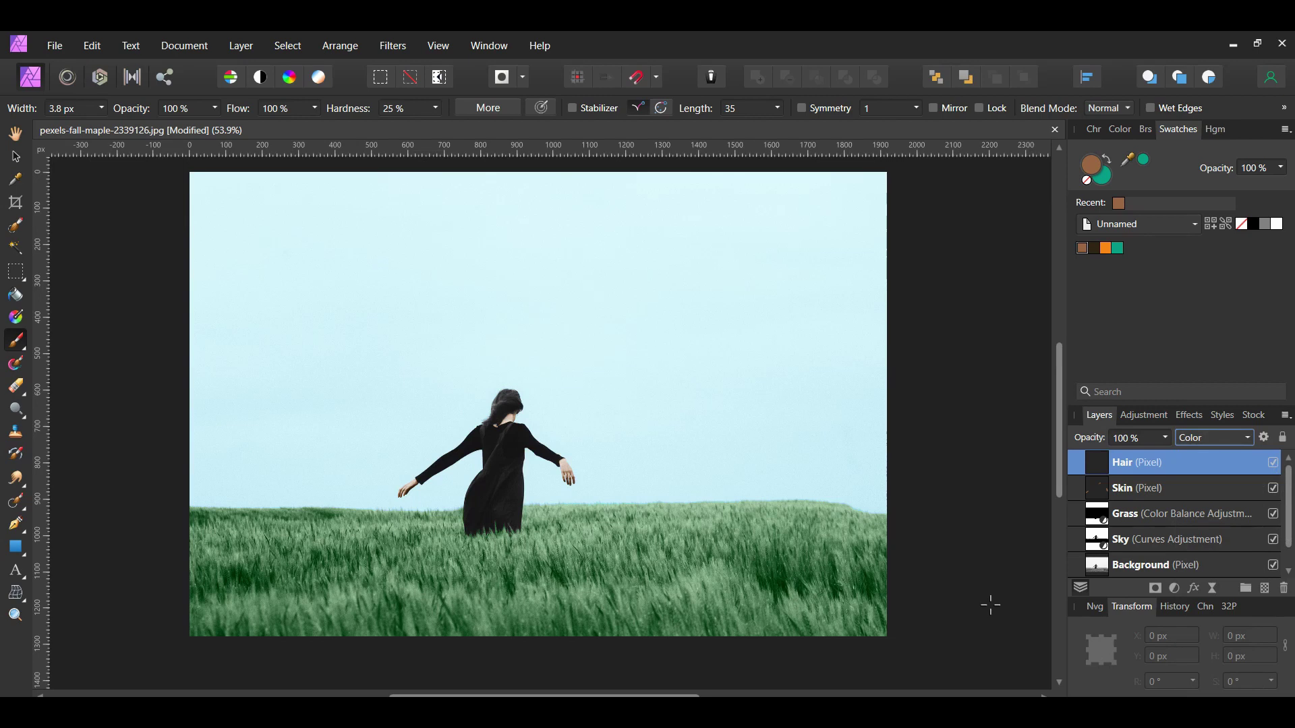
# Paint the woman's hair on the Hair layer with the palette's dark brown, adjusting the brush size for the edges.
pyautogui.click(1093, 247)
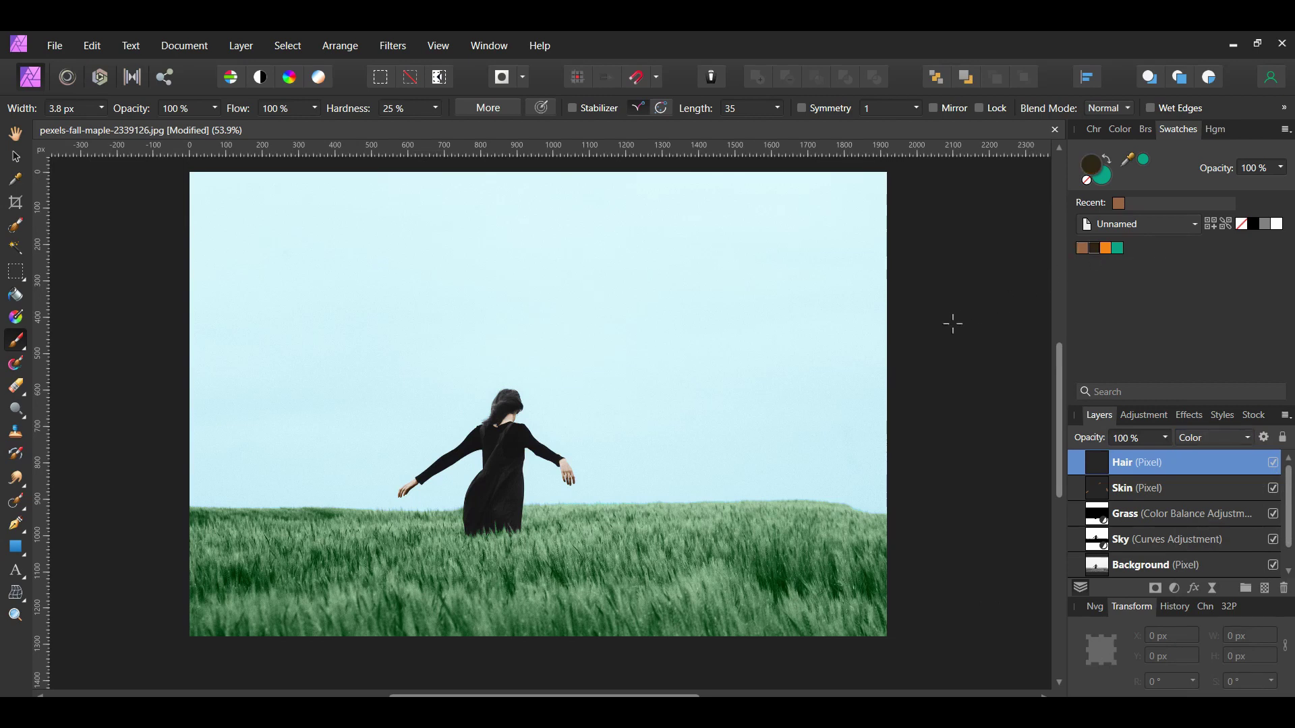
pyautogui.scroll(4, 484, 413)
pyautogui.press(']')
pyautogui.press(']')
pyautogui.press(']')
pyautogui.press(']')
pyautogui.press(']')
pyautogui.moveTo(528, 397); pyautogui.dragTo(513, 405)
pyautogui.hotkey('ctrl', '0')
pyautogui.press('[')
pyautogui.press('[')
pyautogui.press('[')
pyautogui.press('[')
pyautogui.press('[')
pyautogui.press('[')
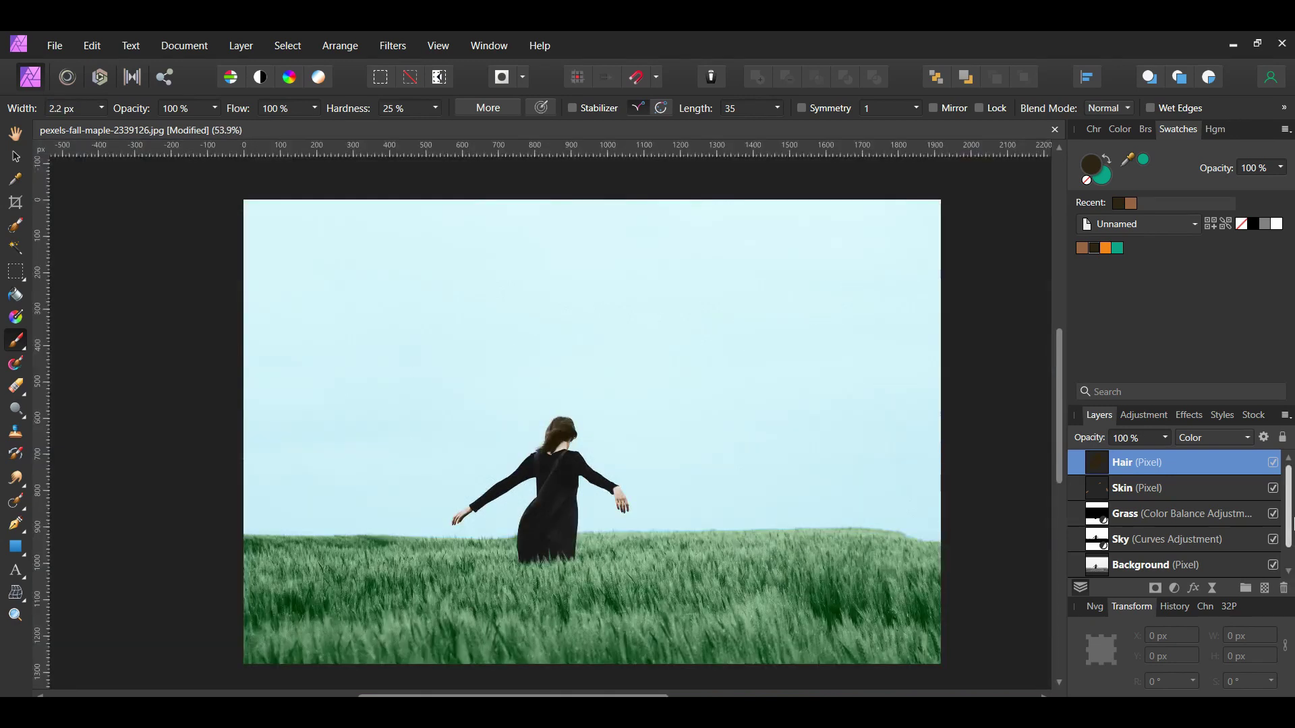
# Add a pixel layer above Hair, name it "Dress" and set its blend mode to Color.
pyautogui.click(1265, 589)
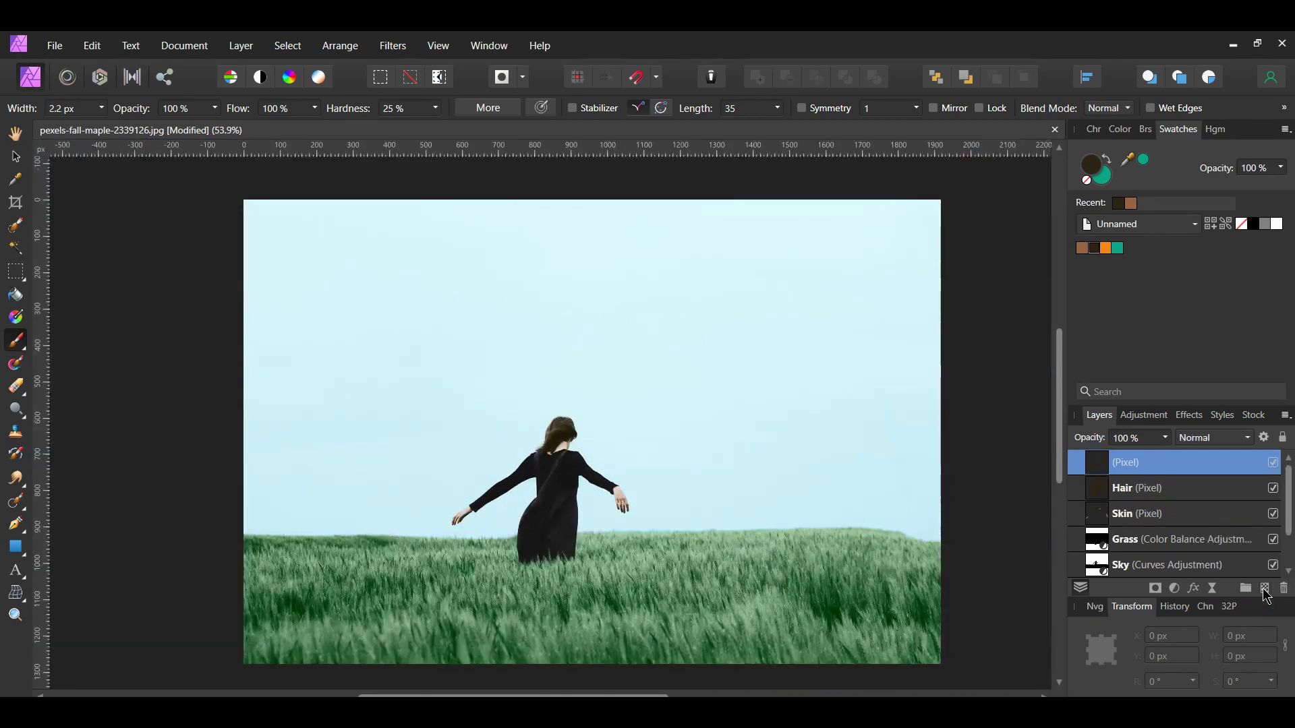
pyautogui.doubleClick(1147, 464)
pyautogui.write('Dress')
pyautogui.press('Return')
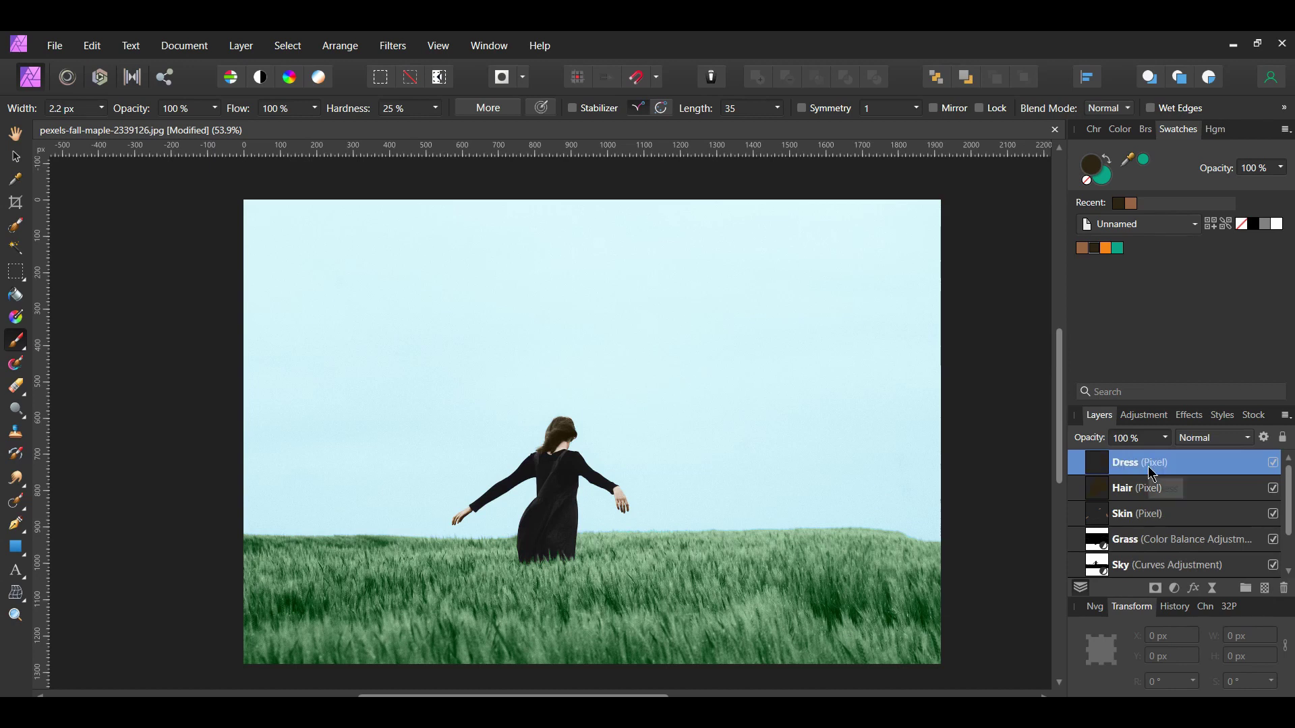
pyautogui.click(1214, 437)
pyautogui.scroll(-4, 1214, 573)
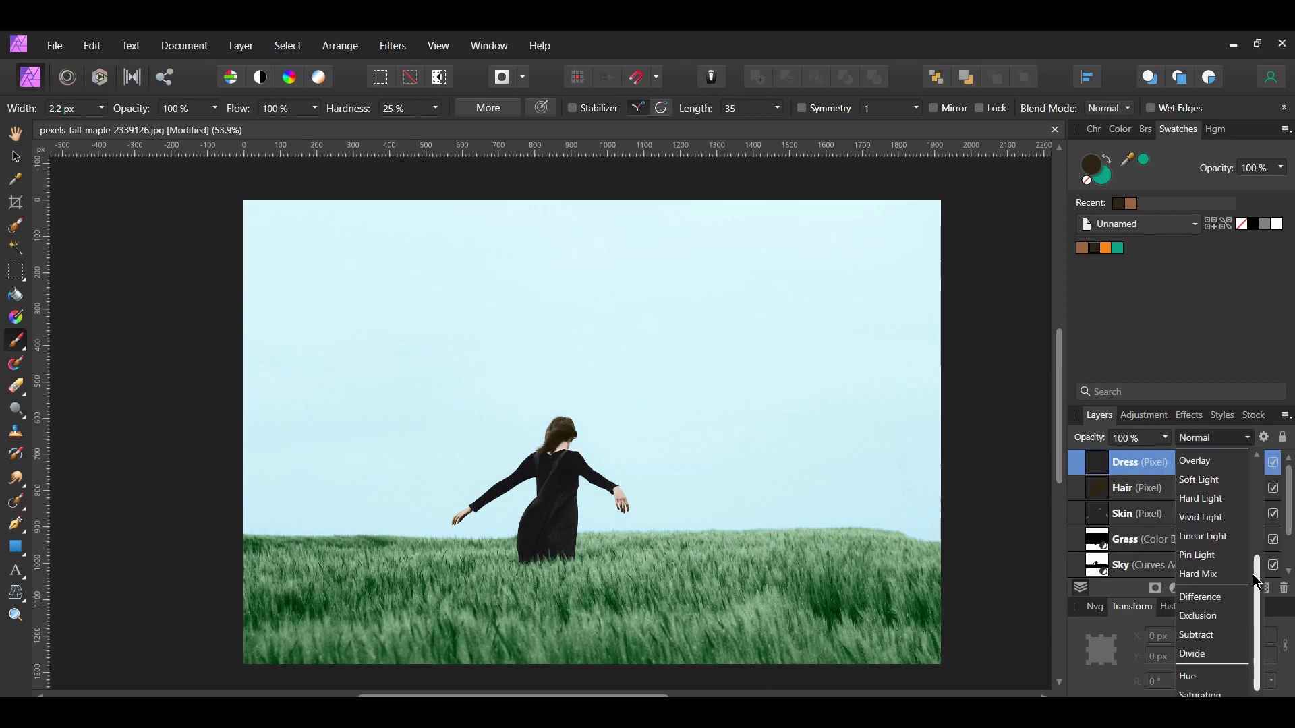
pyautogui.scroll(-1, 1215, 641)
pyautogui.click(1200, 691)
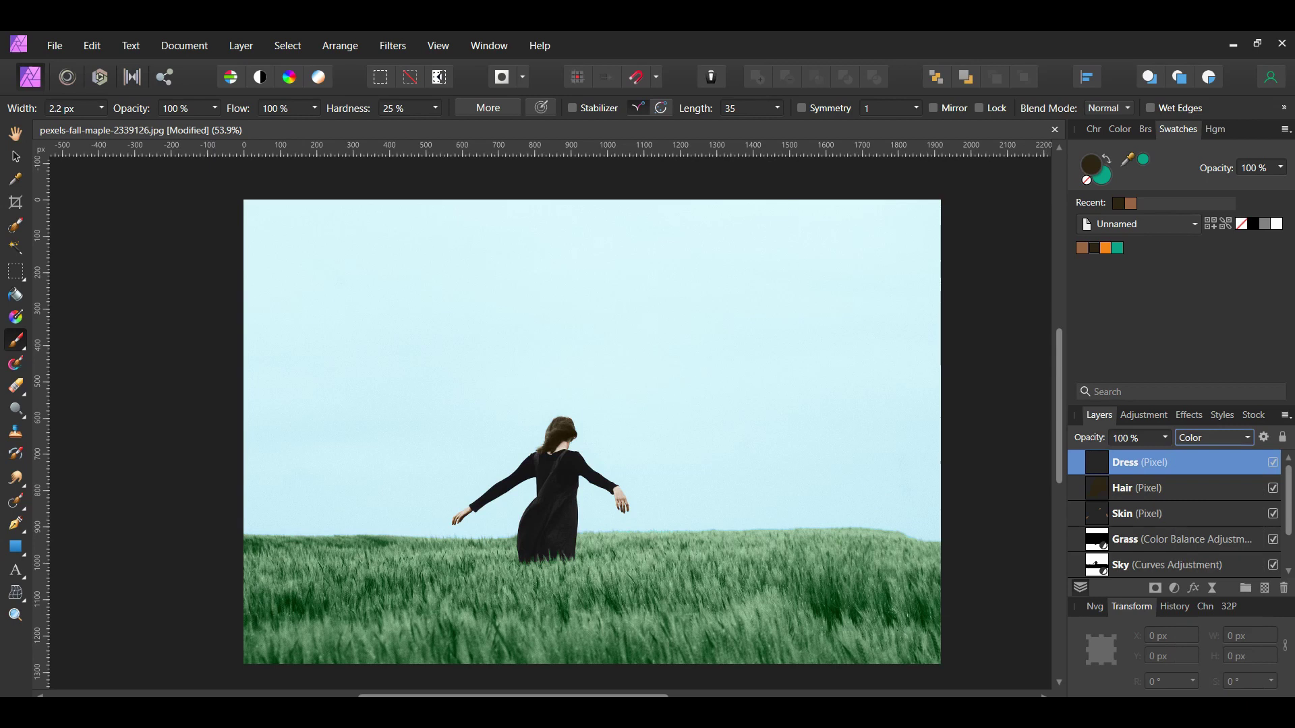
# Paint the woman's pinafore dress and its straps on the Dress layer with the palette's orange, reducing the brush to 1.6 px.
pyautogui.click(1105, 249)
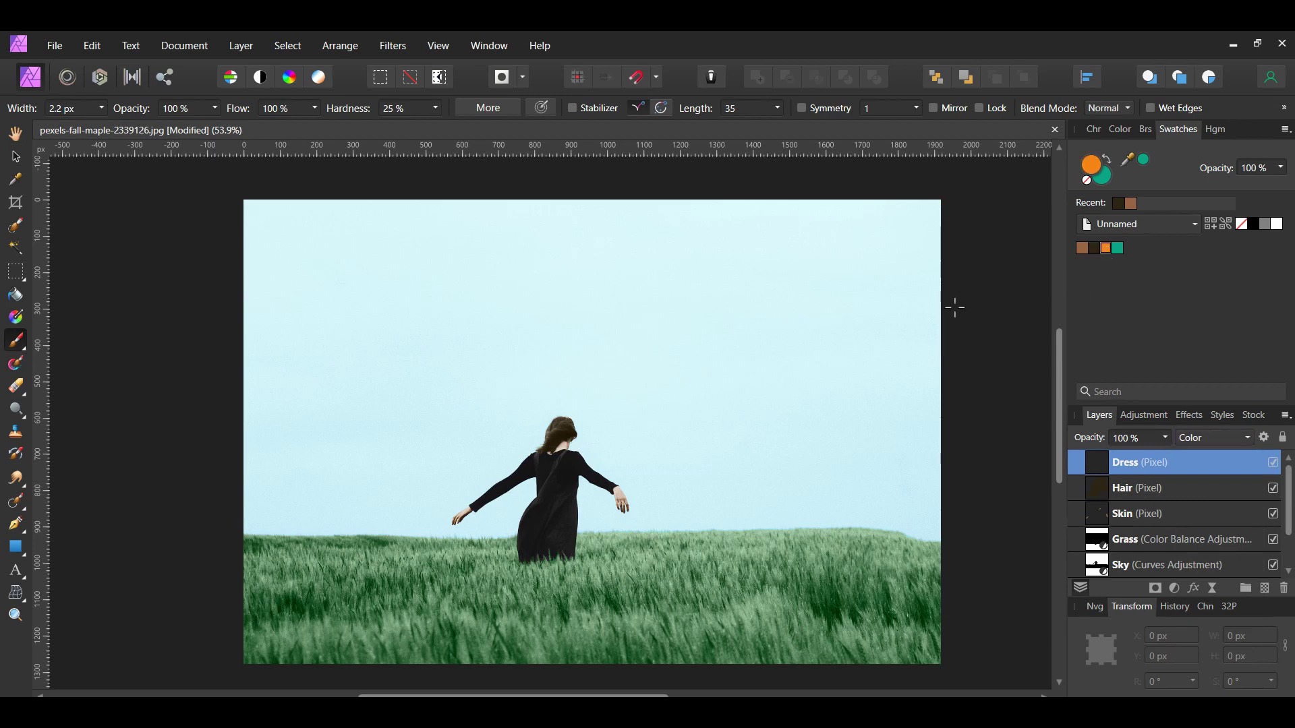
pyautogui.scroll(3, 544, 482)
pyautogui.moveTo(548, 454)
pyautogui.mouseDown()
pyautogui.moveTo(546, 483)
pyautogui.moveTo(533, 468)
pyautogui.moveTo(503, 529)
pyautogui.moveTo(508, 466)
pyautogui.moveTo(497, 503)
pyautogui.moveTo(535, 435)
pyautogui.moveTo(519, 489)
pyautogui.mouseUp()
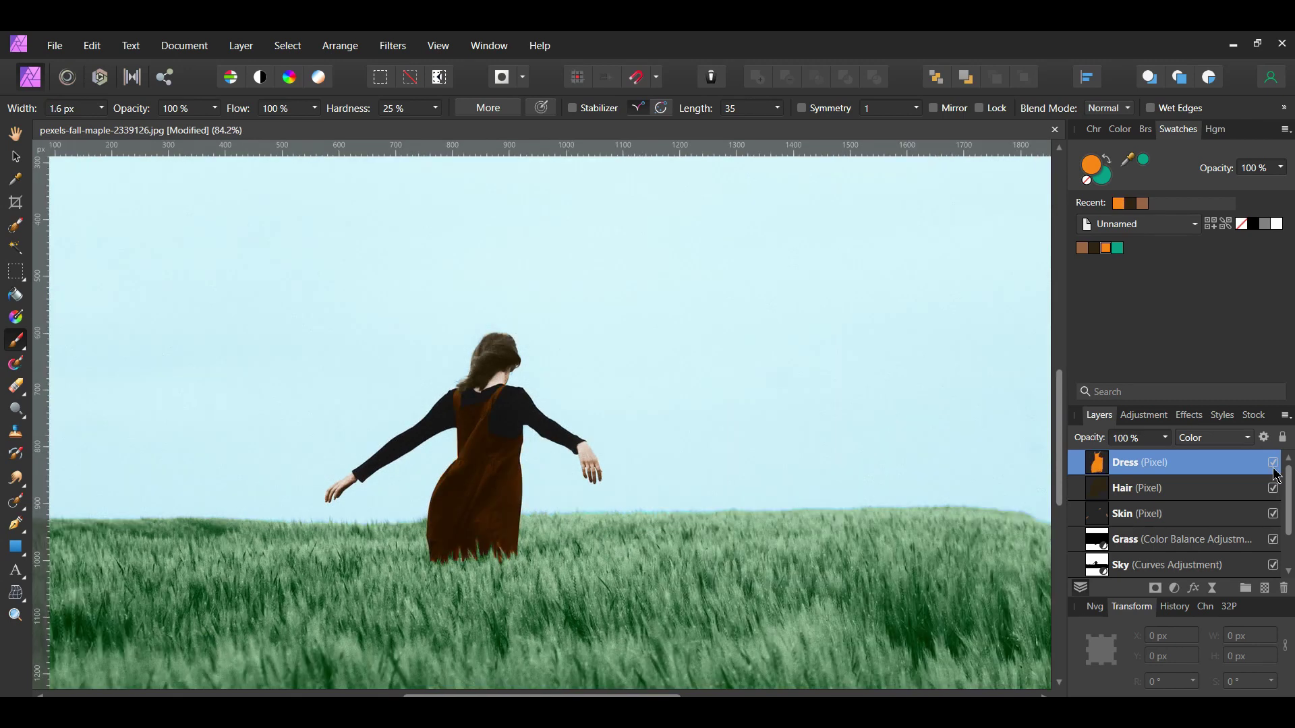
pyautogui.click(1274, 464)
# Add a pixel layer above Dress, name it "Shirt" and set its blend mode to Color.
pyautogui.click(1265, 589)
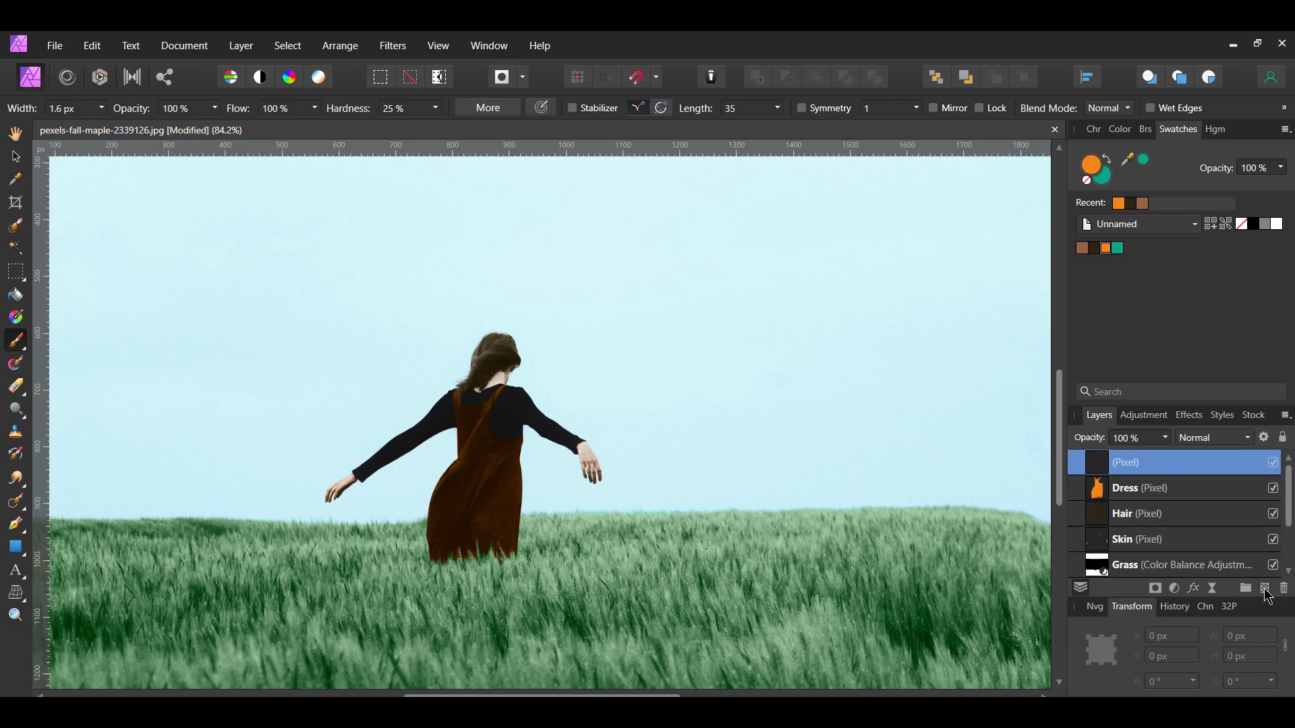
pyautogui.doubleClick(1132, 463)
pyautogui.write('Shirt')
pyautogui.press('Return')
pyautogui.click(1214, 438)
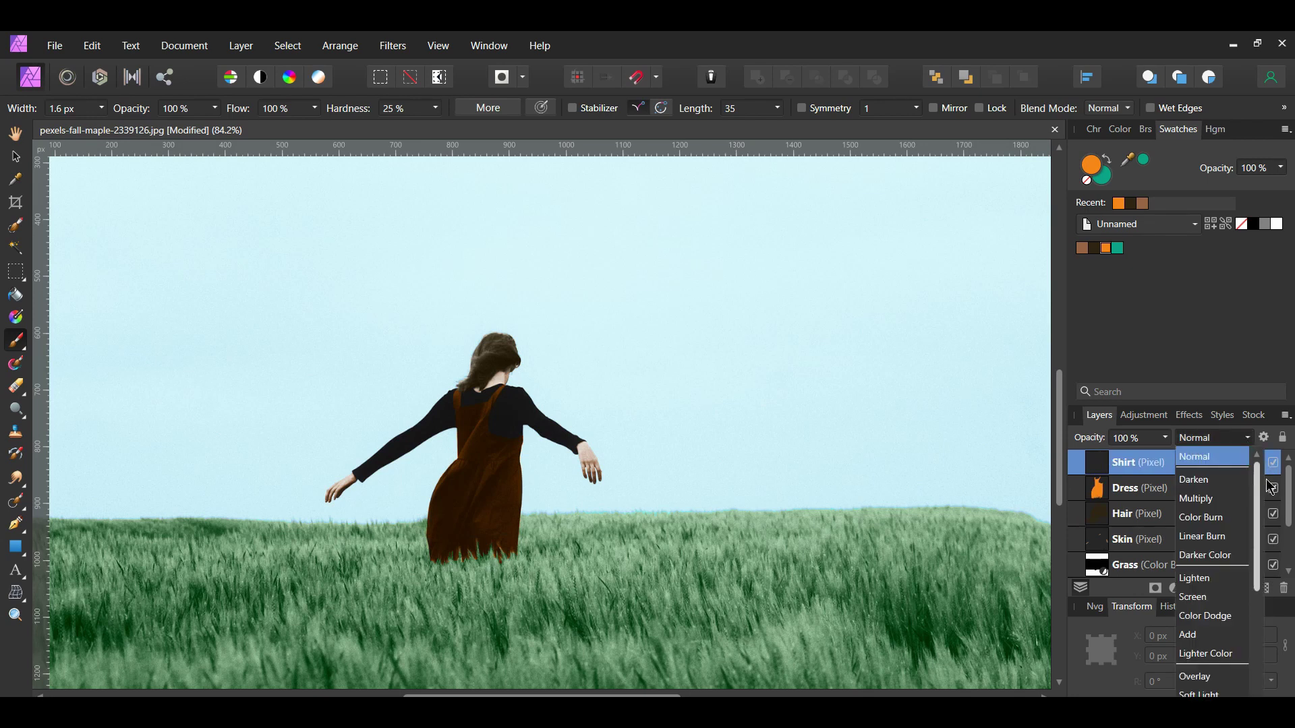
pyautogui.scroll(-4, 1256, 505)
pyautogui.scroll(-2, 1207, 641)
pyautogui.click(1201, 675)
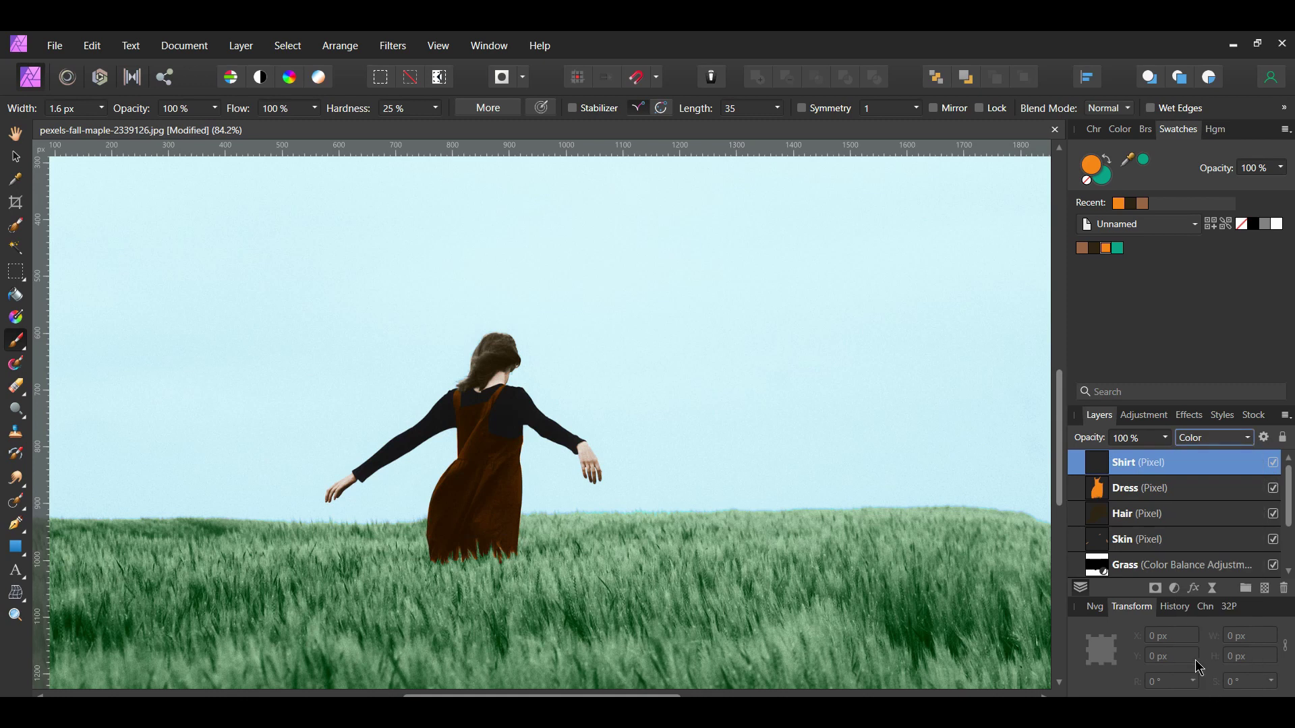
# Paint the woman's shirt and both sleeves on the Shirt layer with the palette's teal green.
pyautogui.click(1117, 248)
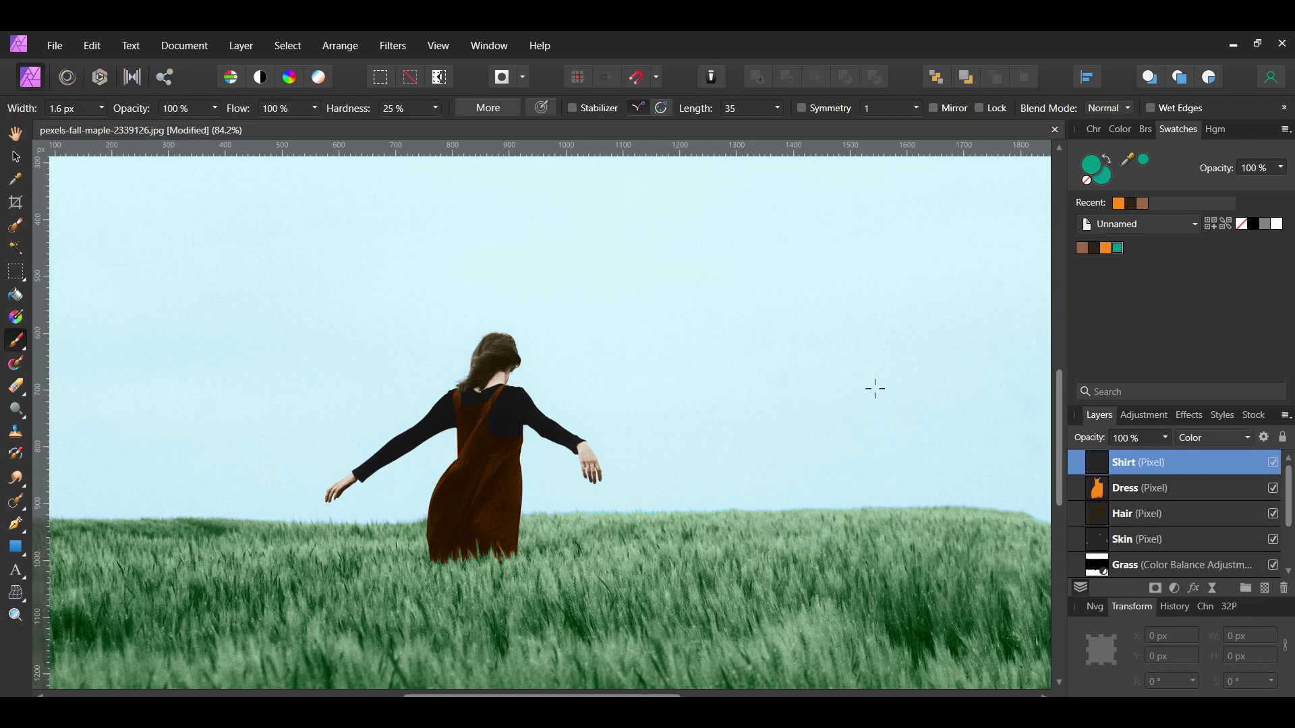
pyautogui.scroll(5, 524, 378)
pyautogui.moveTo(513, 364)
pyautogui.mouseDown()
pyautogui.moveTo(500, 358)
pyautogui.moveTo(495, 379)
pyautogui.mouseUp()
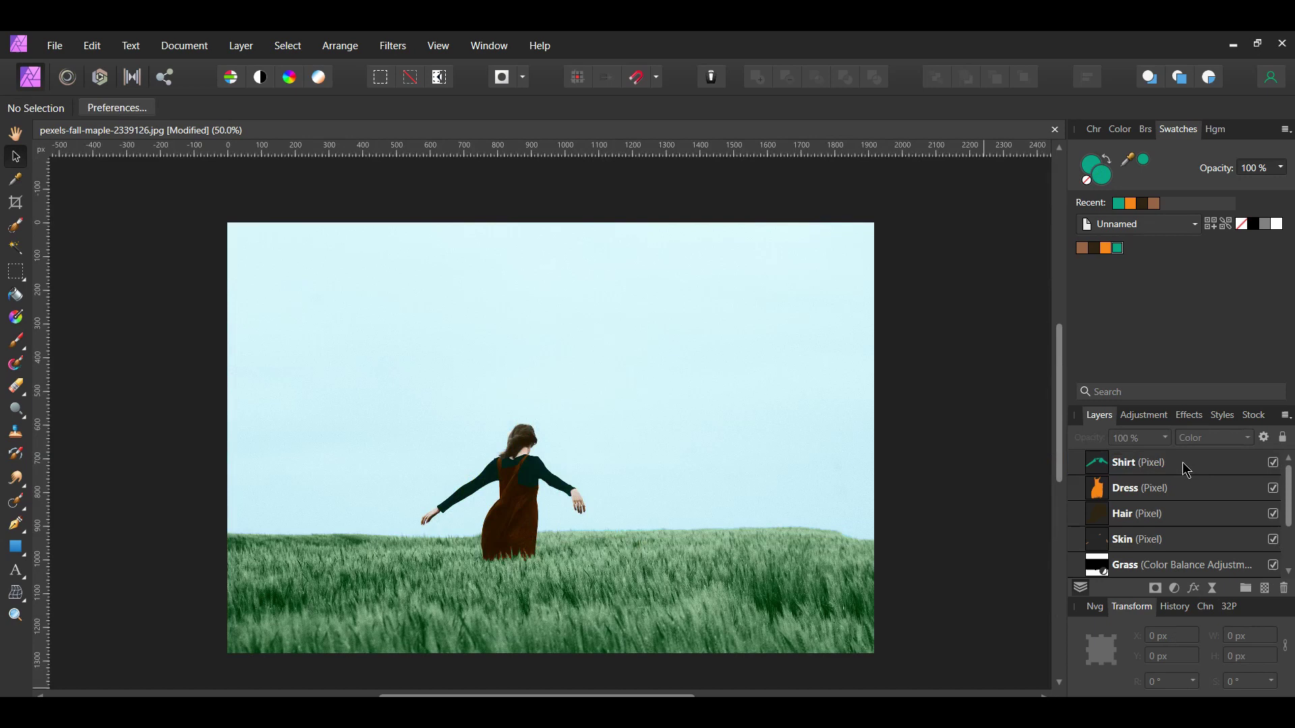
# Select the layers from Shirt down to Sky, hide and reshow them to compare with the black-and-white original, and deselect them.
pyautogui.scroll(-1, 1182, 513)
pyautogui.keyDown('shift'); pyautogui.click(1182, 516); pyautogui.keyUp('shift')
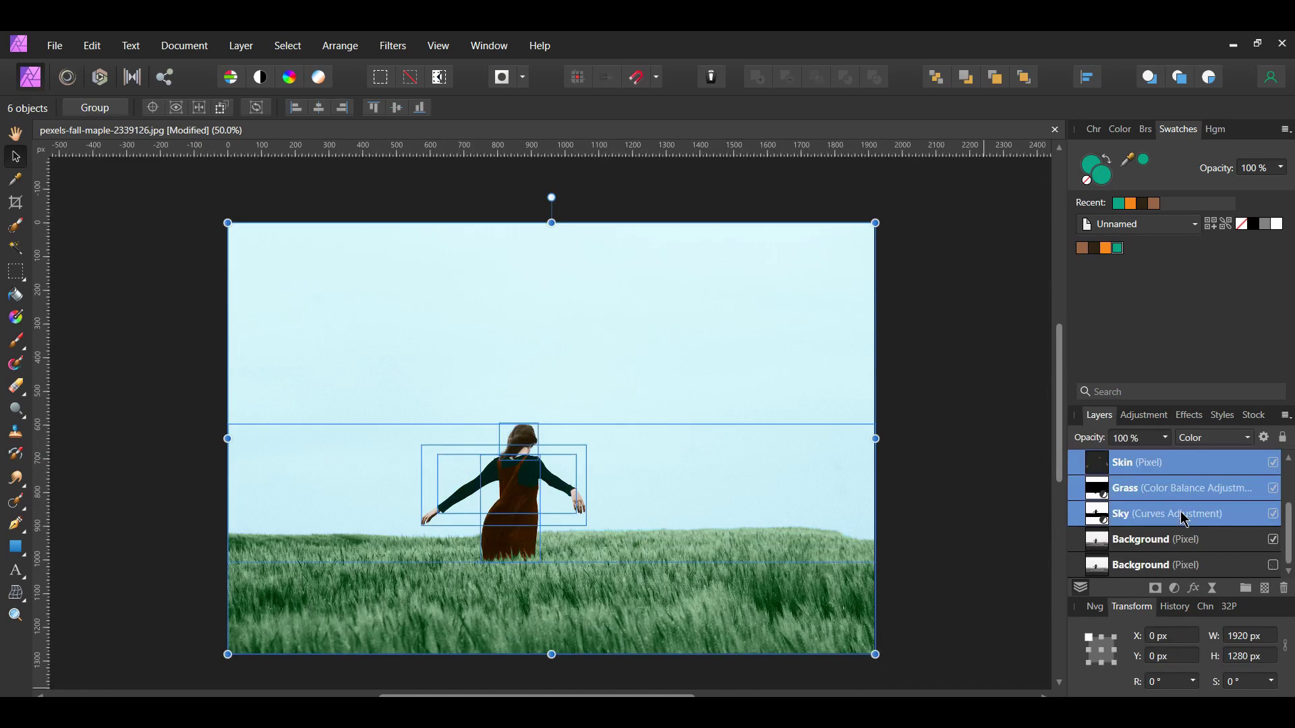
pyautogui.scroll(2, 1214, 517)
pyautogui.click(1274, 463)
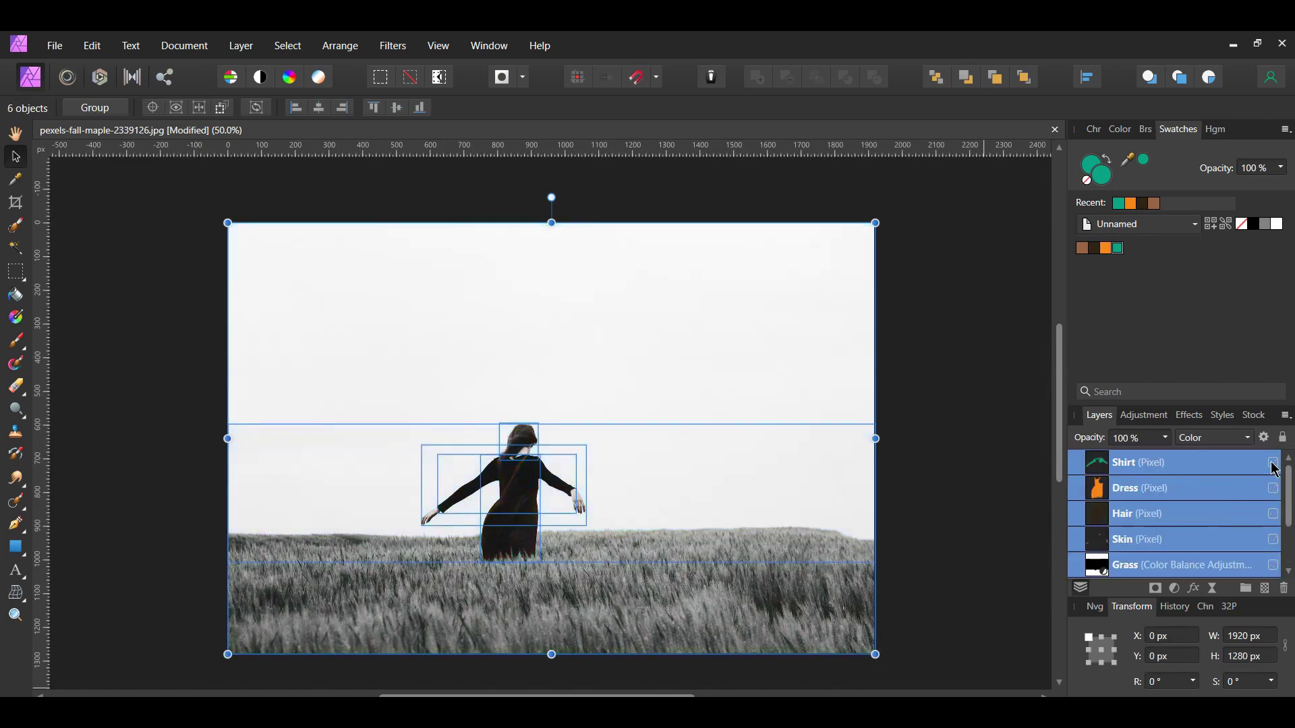
pyautogui.click(1273, 465)
pyautogui.click(979, 537)
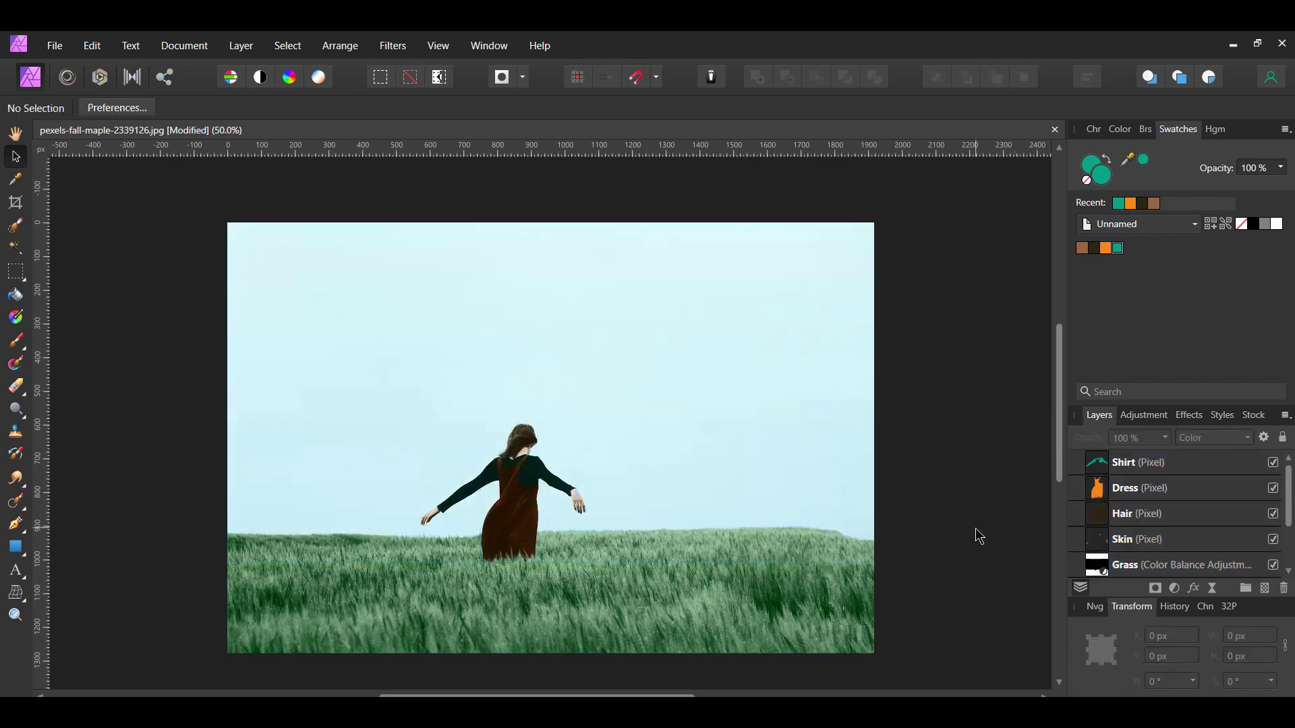